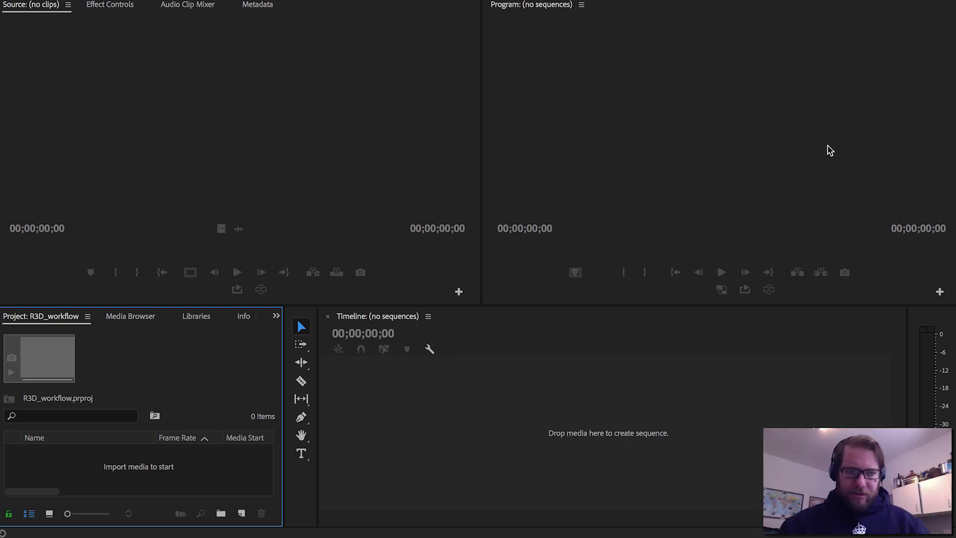
Enlarge the Project and Timeline panels, and open Quatermains_Camp_2018 on the Allan_Quatermain drive in a new Finder window.
drag(180, 304, 179, 236)
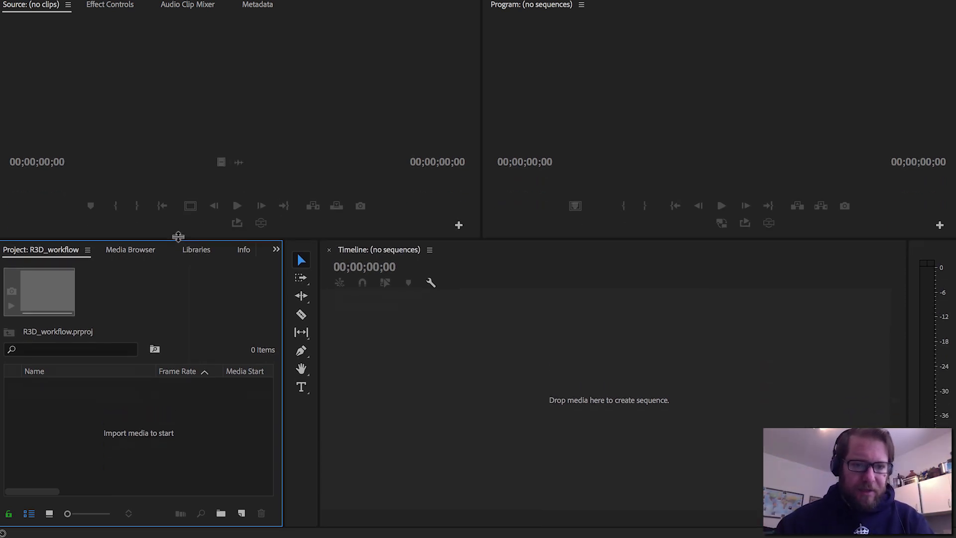
key(super+Tab)
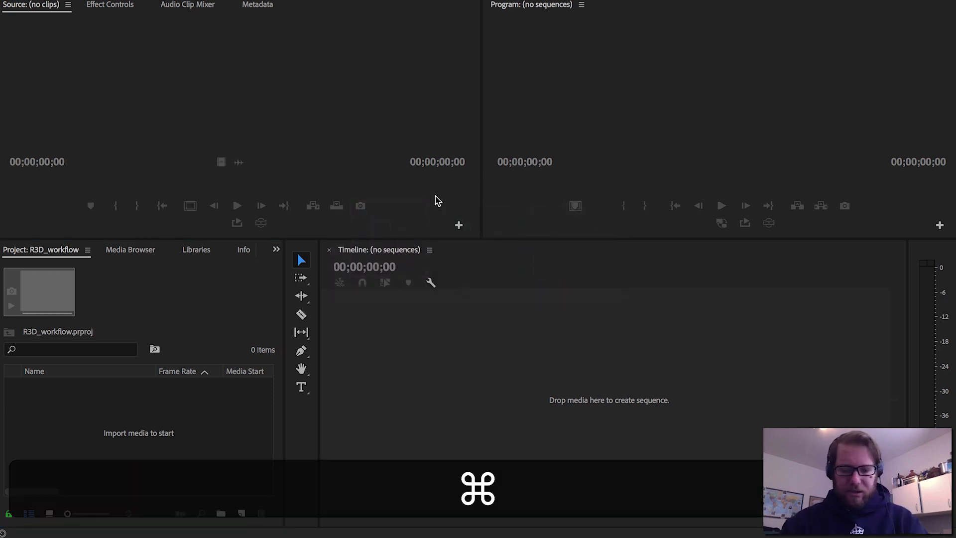
key(super+n)
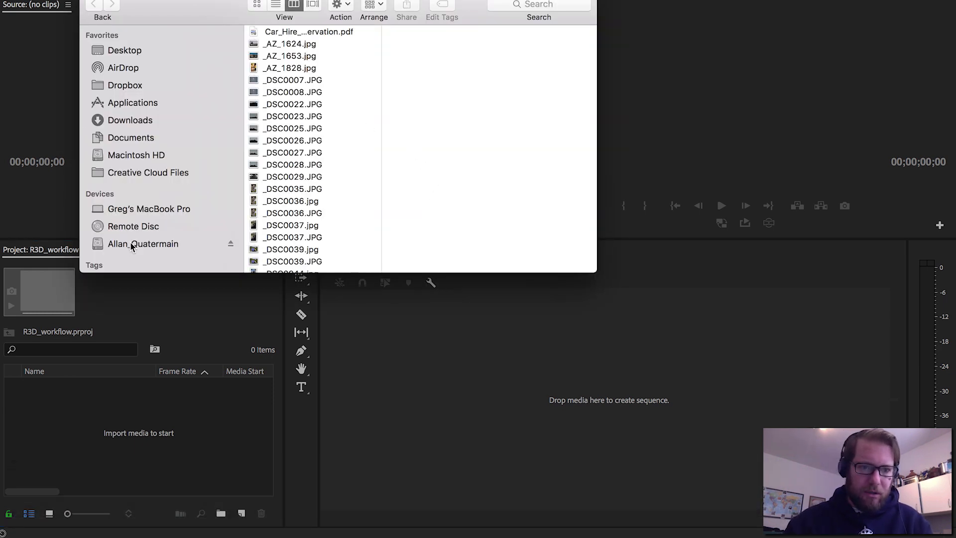
click(132, 244)
click(288, 31)
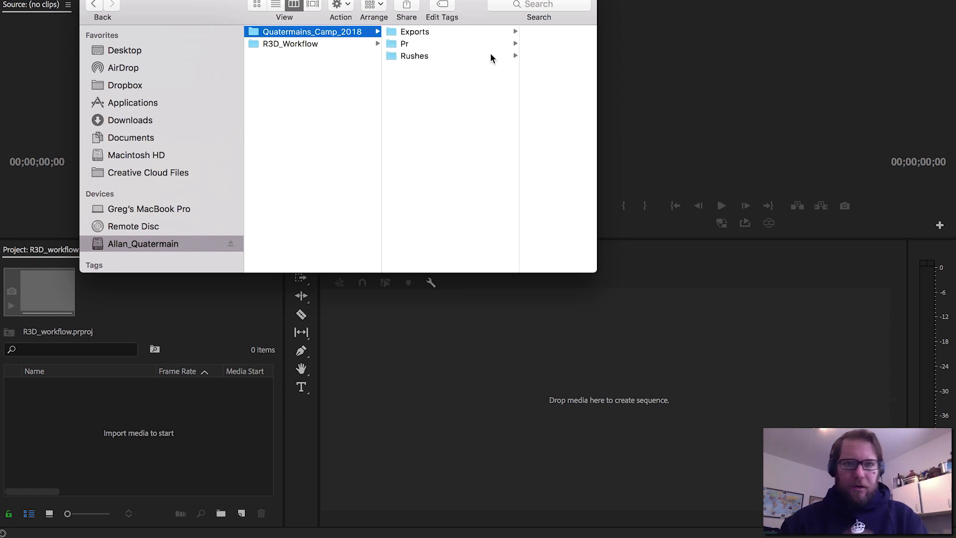
Browse through Rushes, Day_06 and A015_01104A.RDM to the contents of the A015_C011_0110UX.RDC clip folder.
click(401, 55)
click(476, 92)
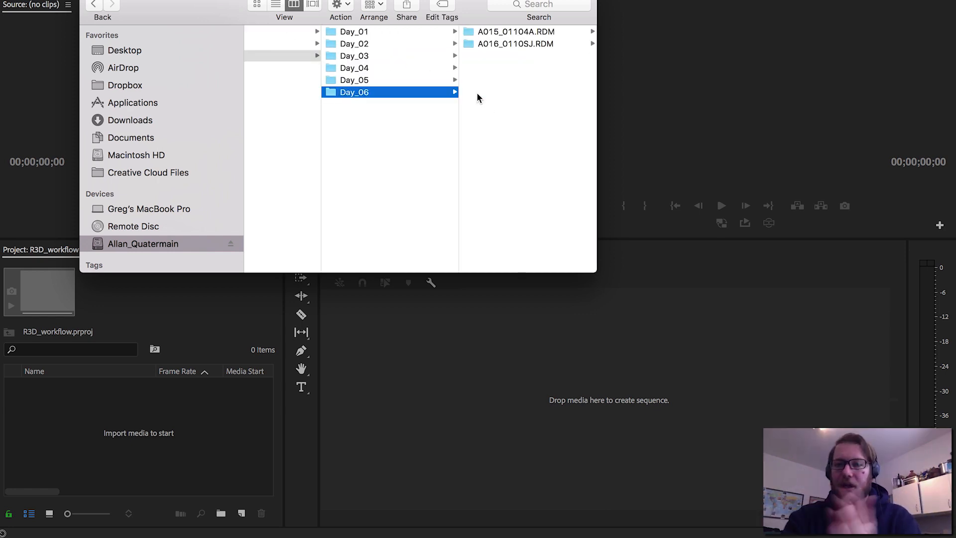
click(485, 46)
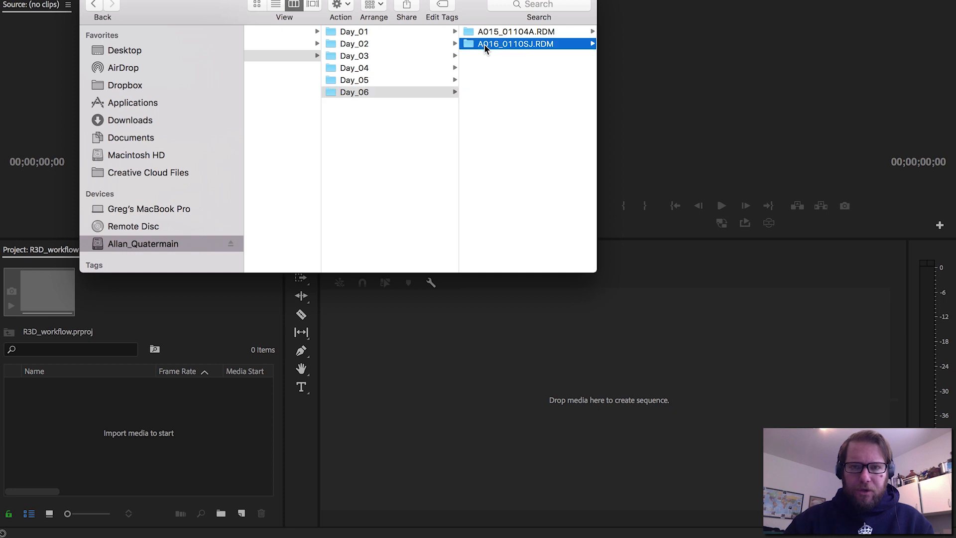
click(358, 33)
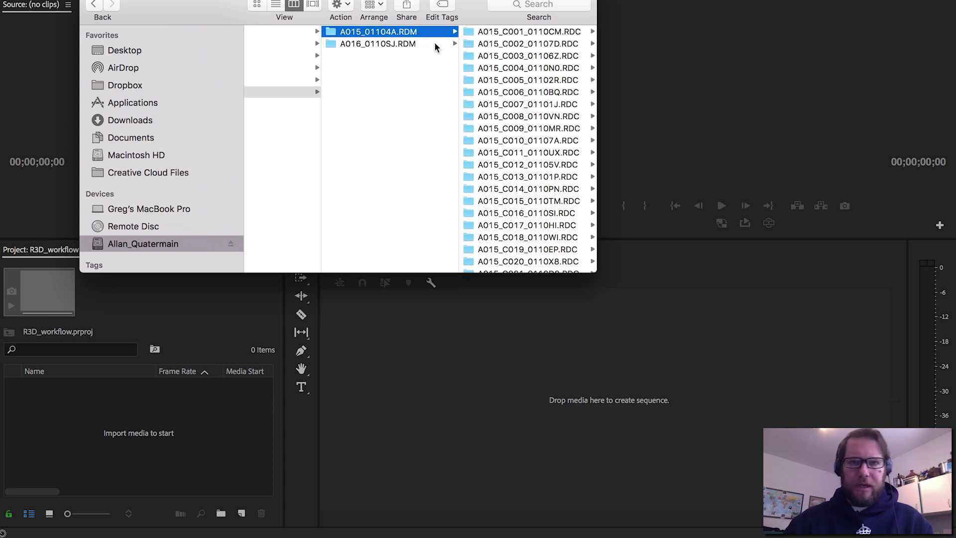
scroll(523, 92, down, 2)
click(500, 123)
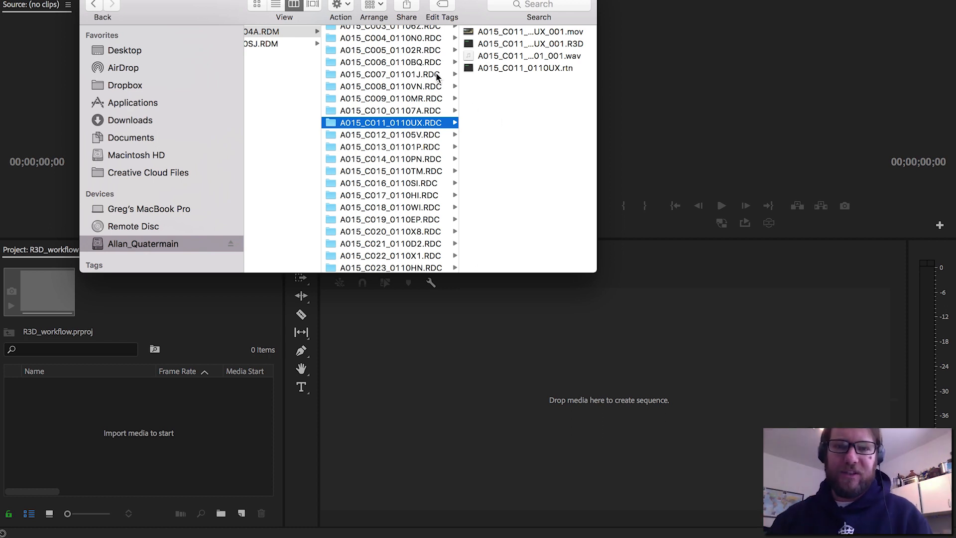
Widen the file name column and preview the raw clip A015_C011_0110UX_001.R3D with Quick Look.
click(510, 32)
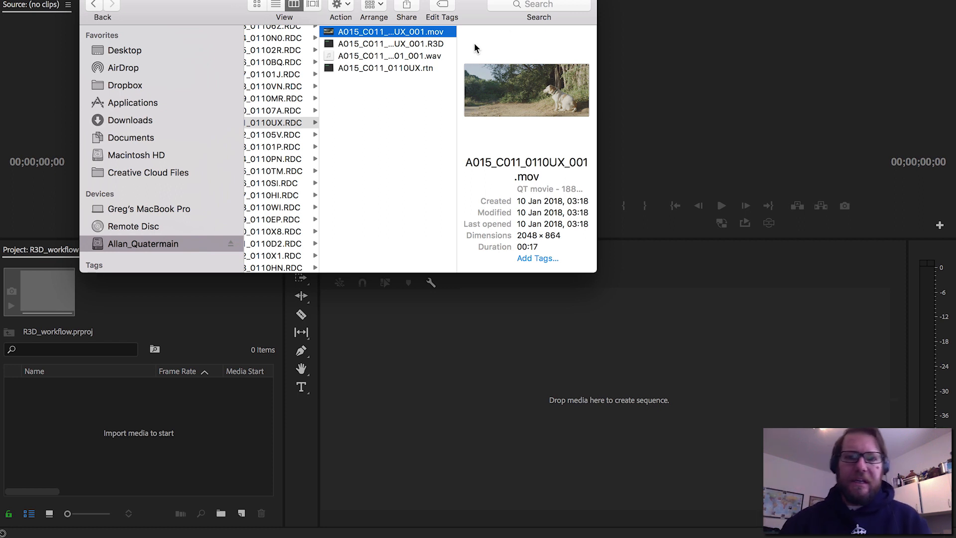
drag(457, 134, 478, 134)
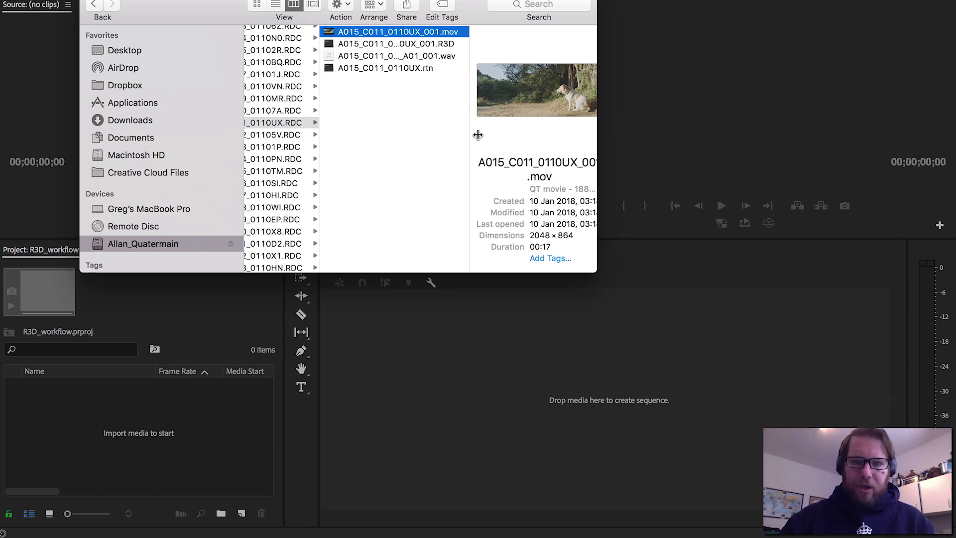
click(395, 45)
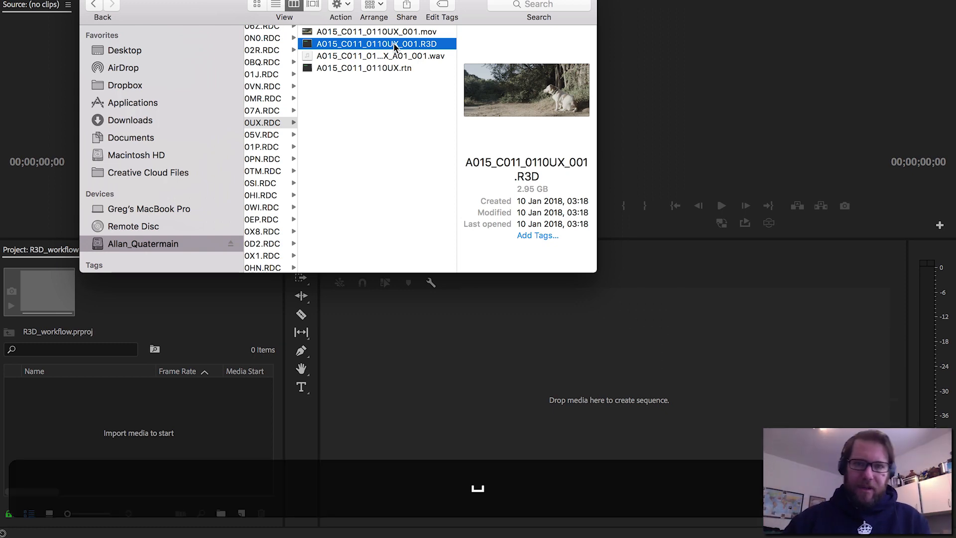
key(space)
drag(495, 96, 489, 102)
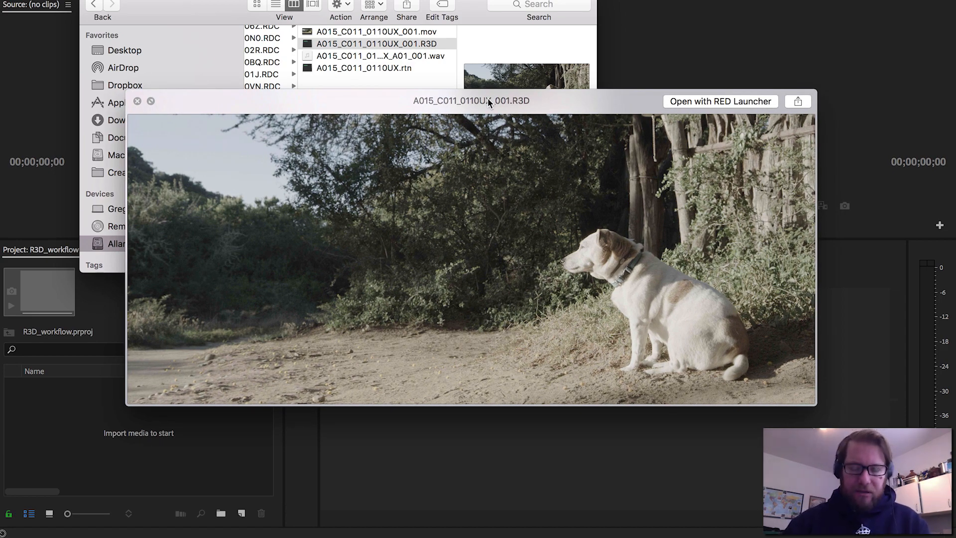
key(space)
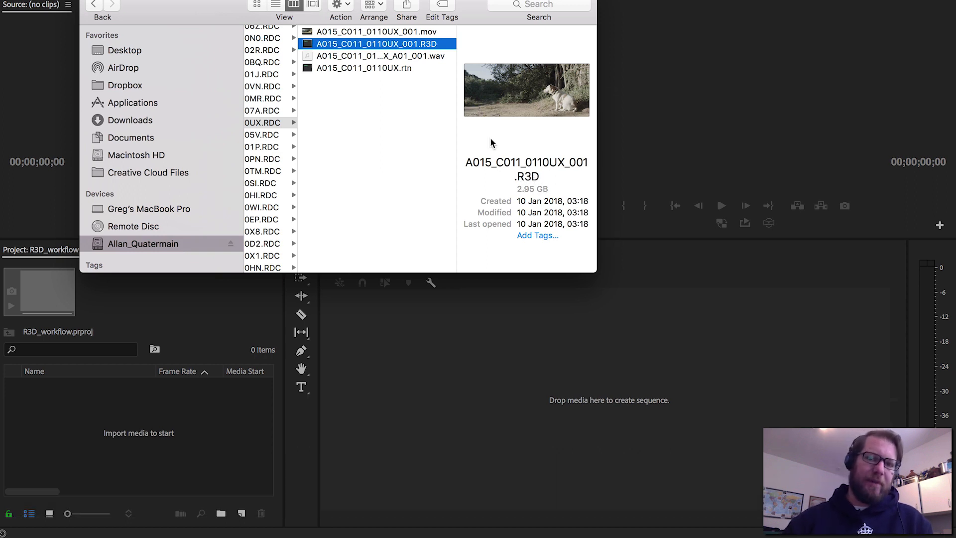
Play the proxy clip A015_C011_0110UX_001.mov in Quick Look and close the preview.
click(369, 32)
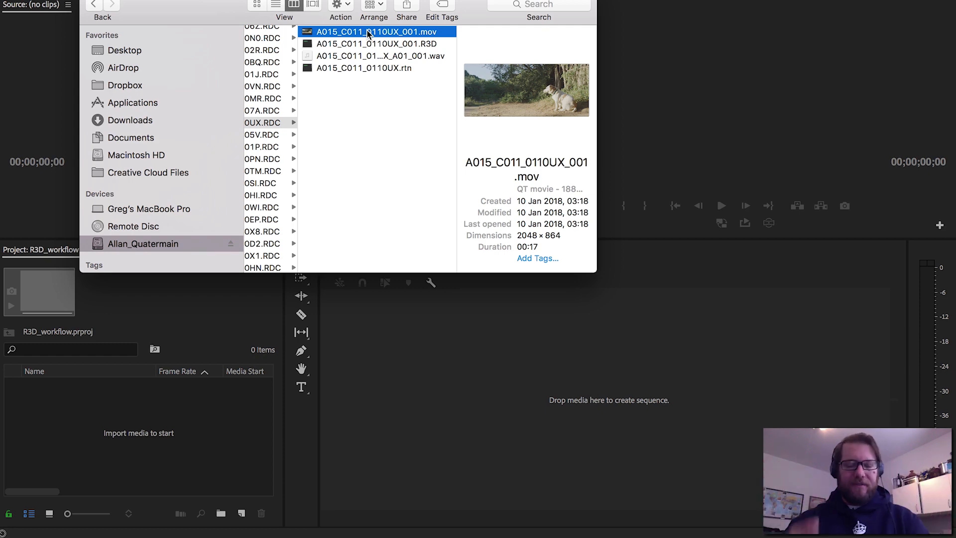
key(space)
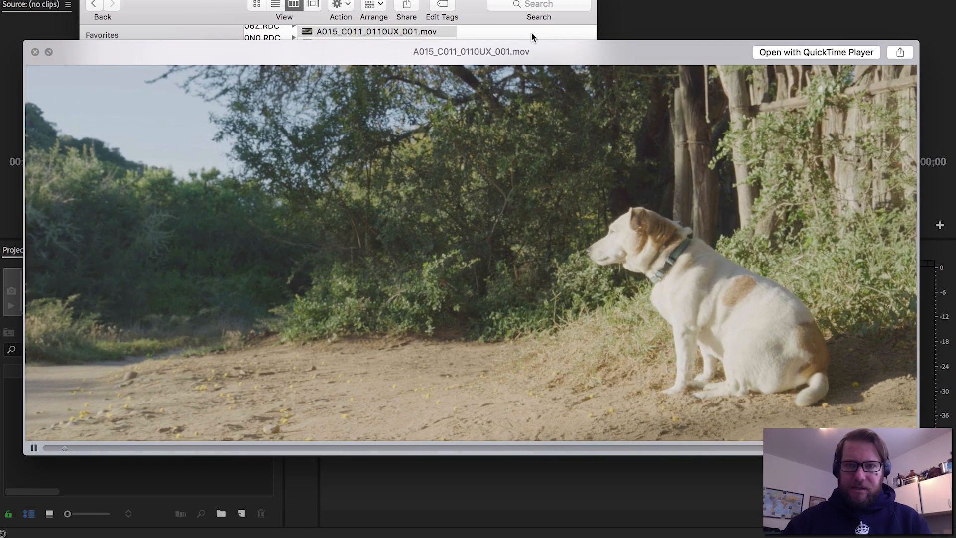
drag(537, 47, 543, 37)
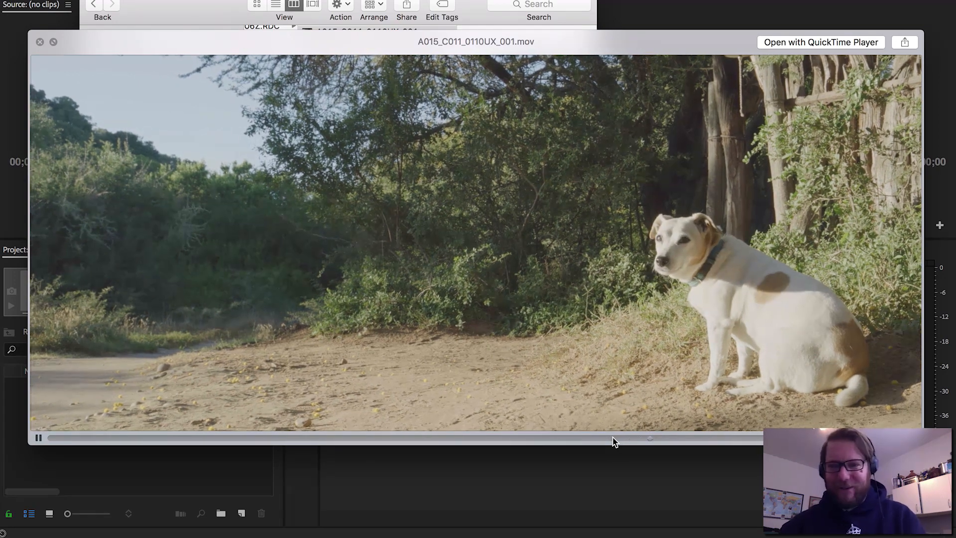
key(space)
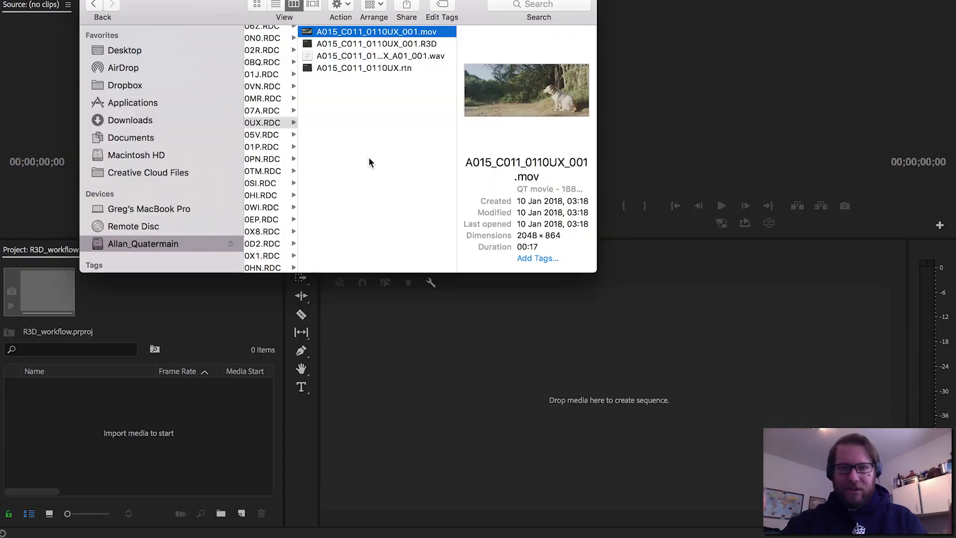
Compare the file details of the A015_C011_0110UX_001 R3D and MOV clips in a wider window, and return to Premiere Pro.
scroll(352, 141, left, 3)
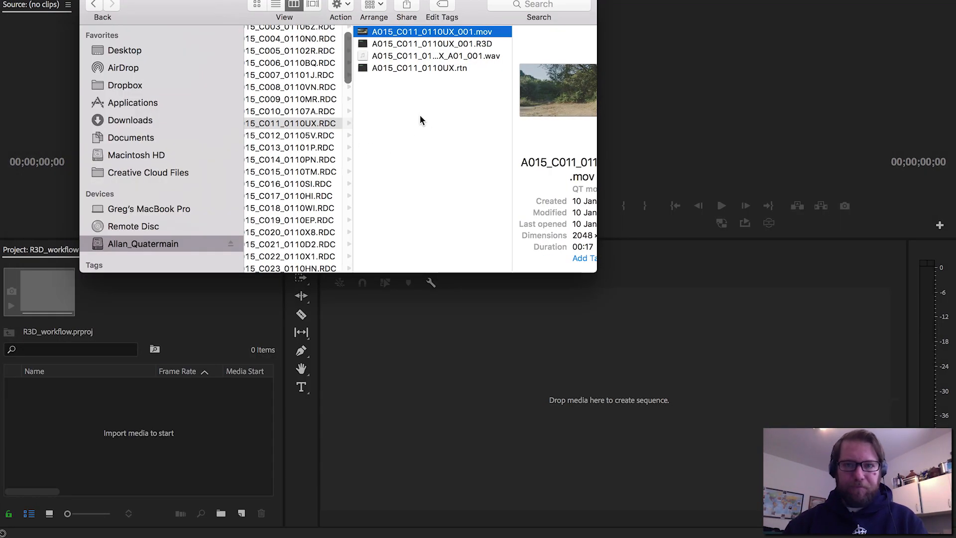
click(403, 46)
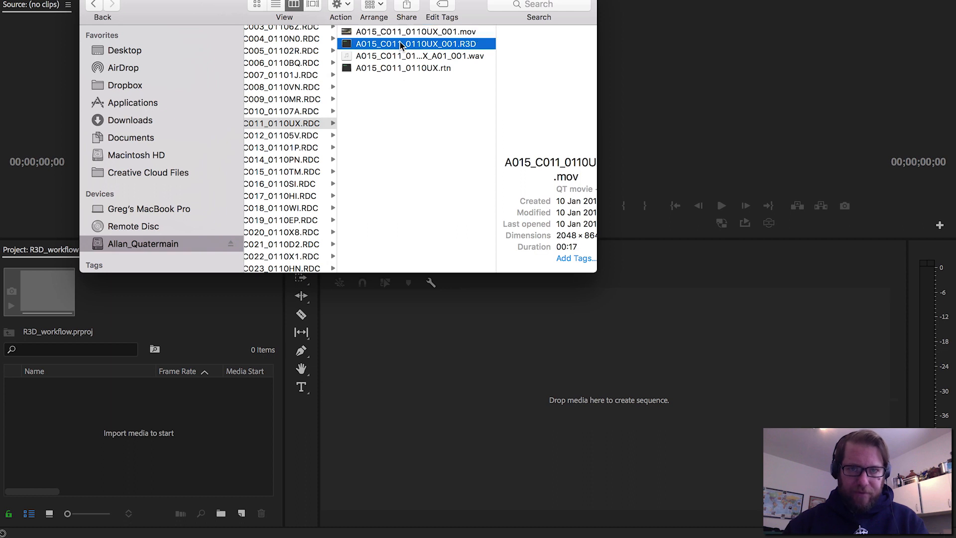
click(366, 33)
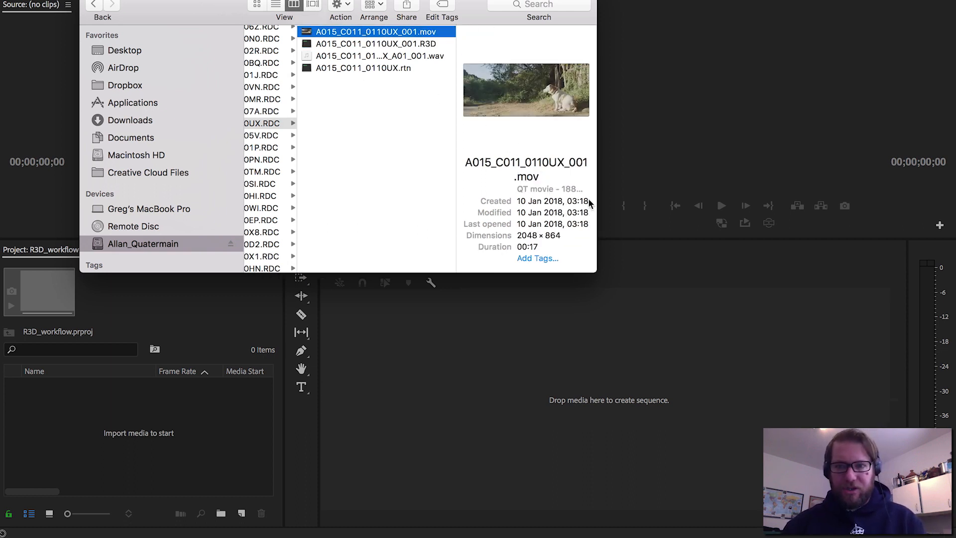
drag(595, 185, 664, 187)
click(664, 272)
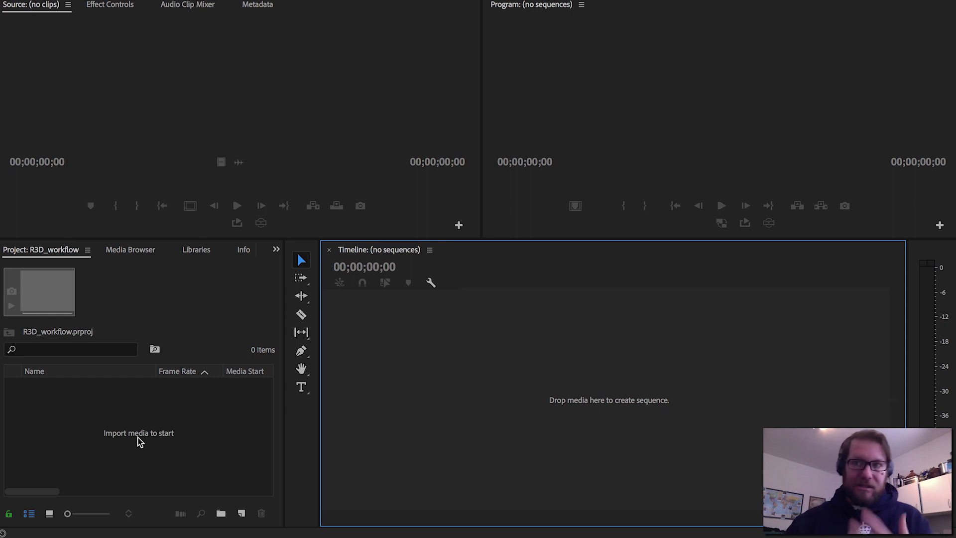
Start a media import and browse to Quatermains_Camp_2018/Rushes/Day_06 on the Allan_Quatermain drive.
double_click(83, 424)
click(458, 38)
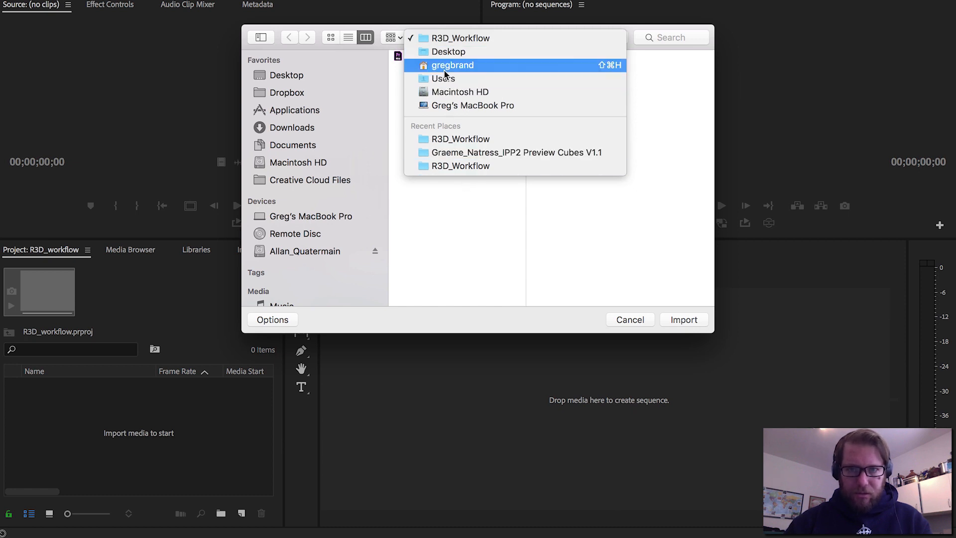
click(448, 51)
click(304, 250)
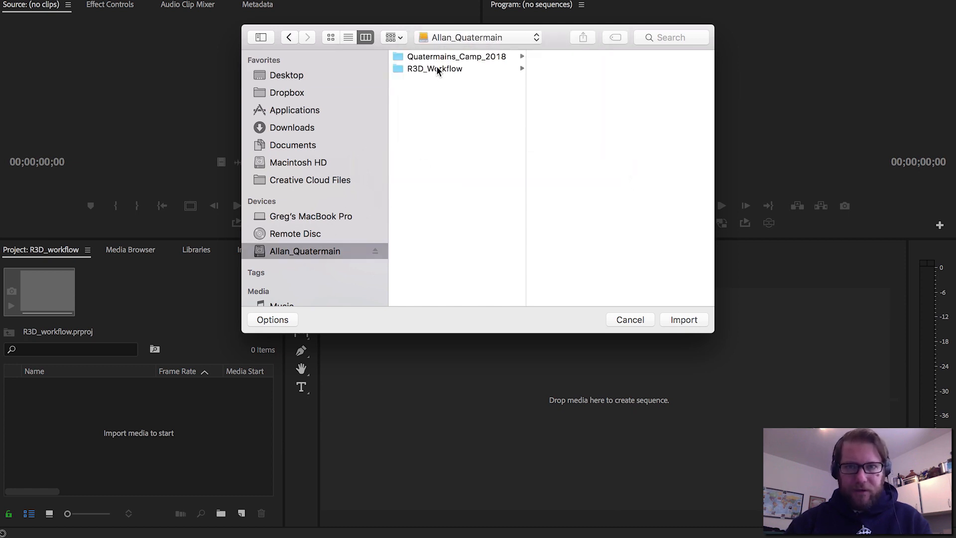
click(440, 56)
click(551, 80)
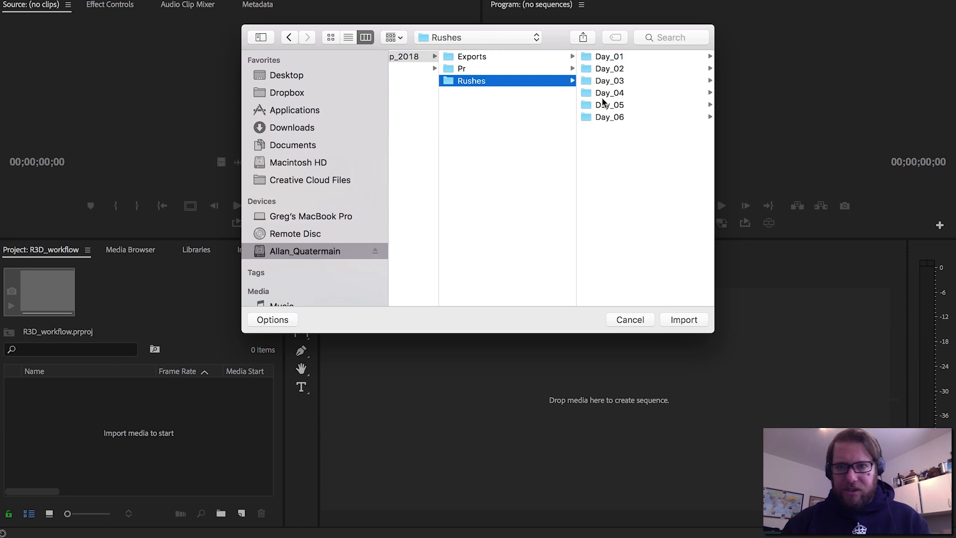
click(602, 118)
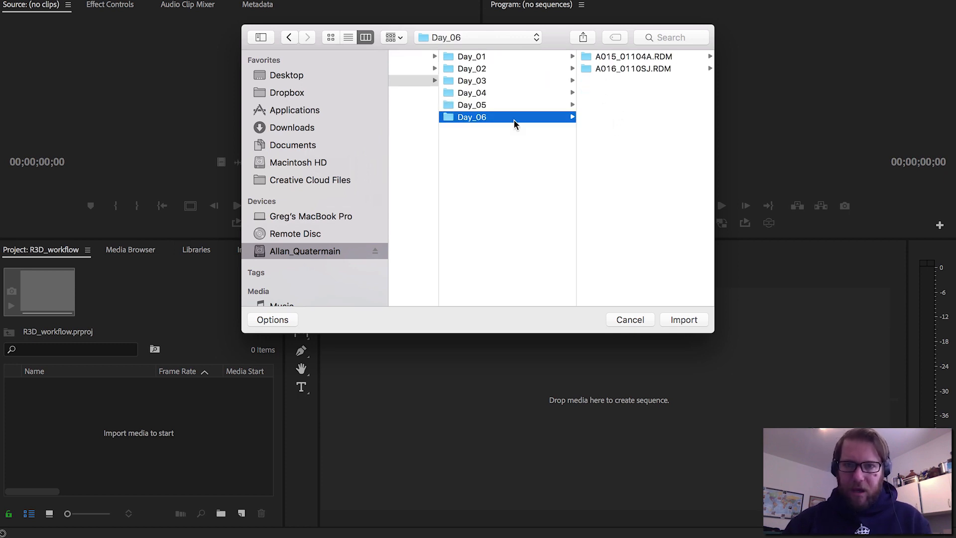
Search only the Day_06 folder for "mov" and import all the matching proxy clips into the project.
click(651, 36)
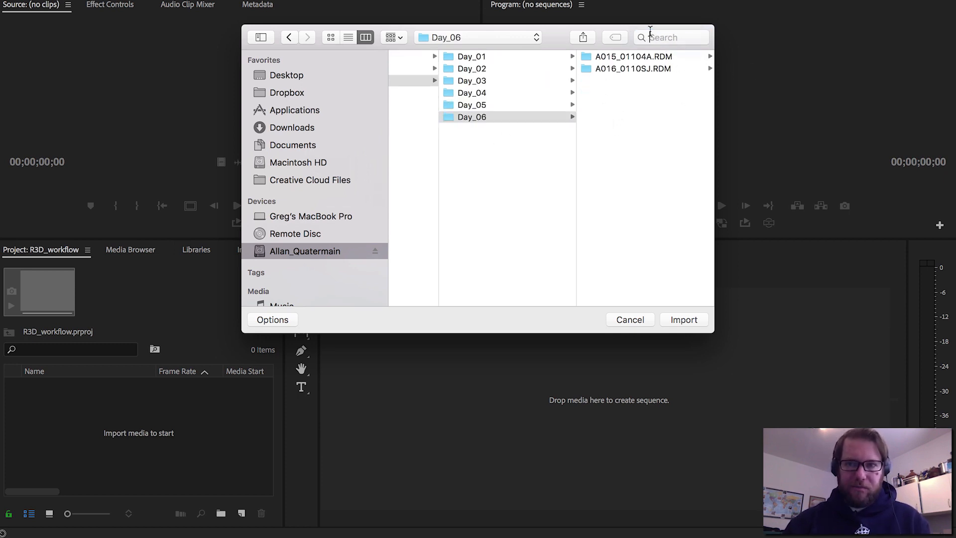
text(mov)
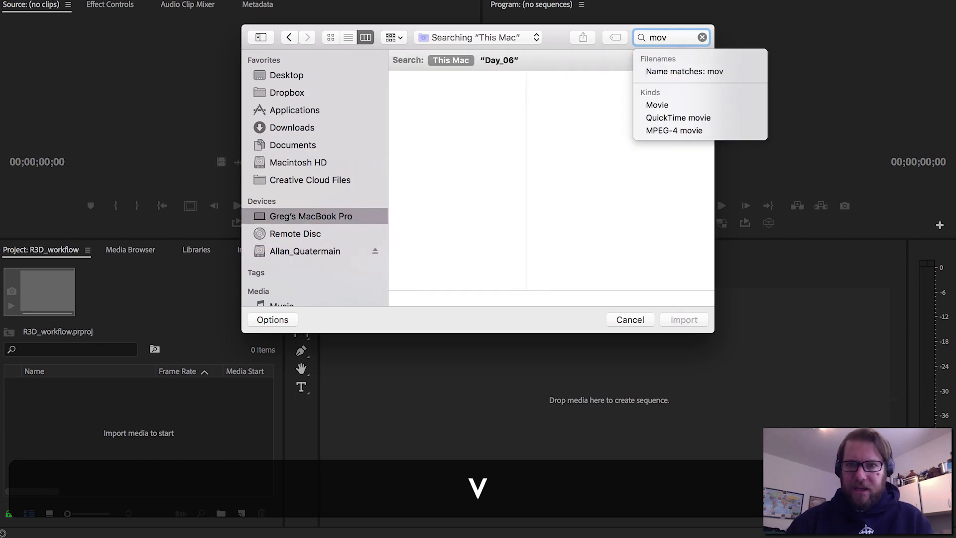
click(496, 60)
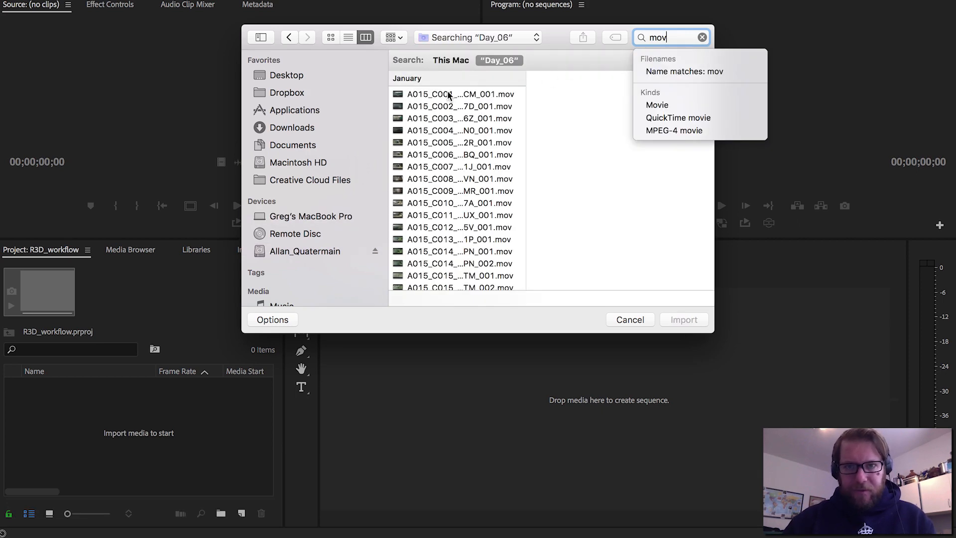
click(451, 95)
scroll(461, 125, down, 20)
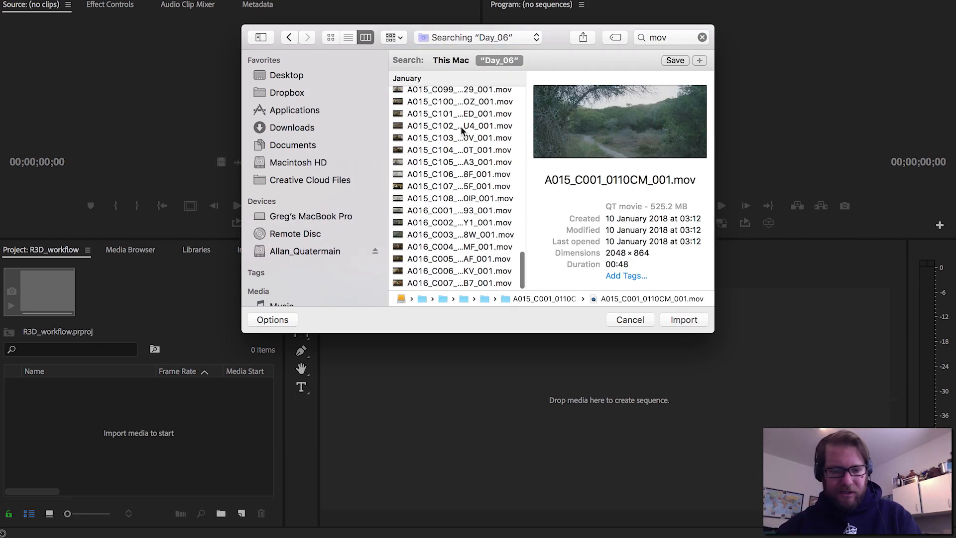
key(super+a)
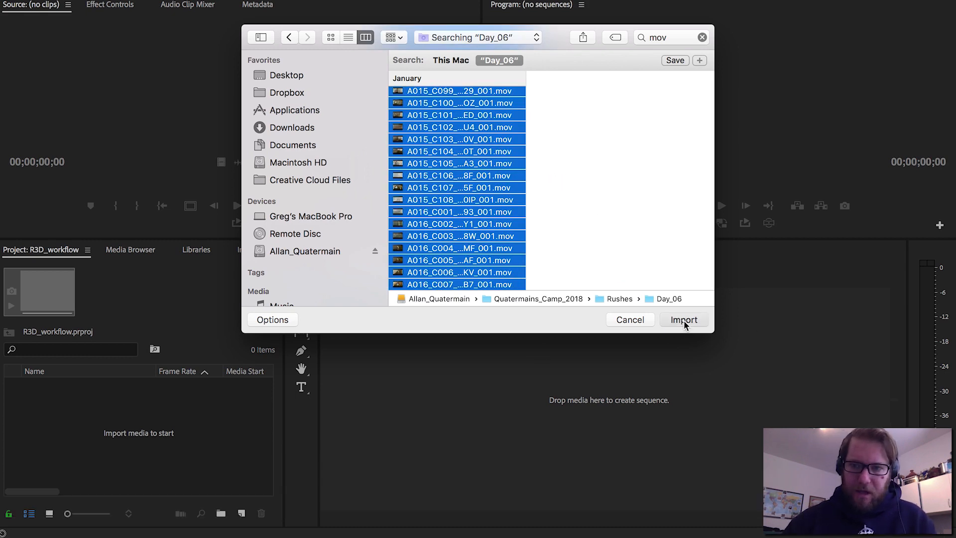
click(683, 320)
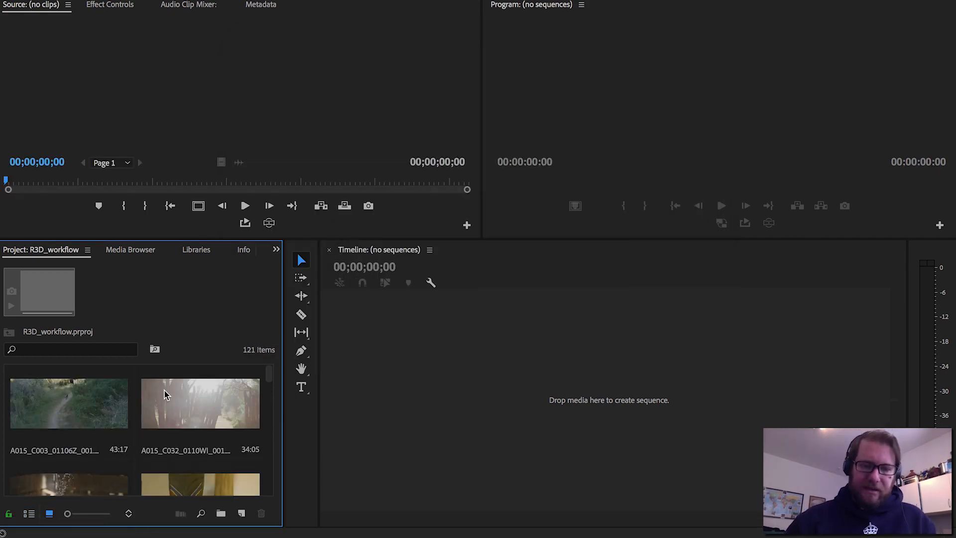
Maximize the Project panel and look through the thumbnails of the imported clips.
key(grave)
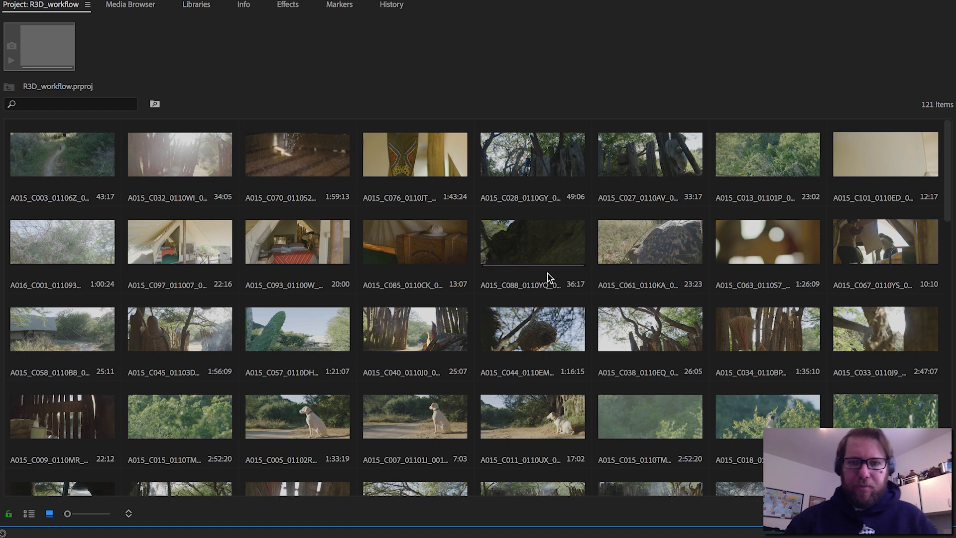
scroll(548, 277, down, 10)
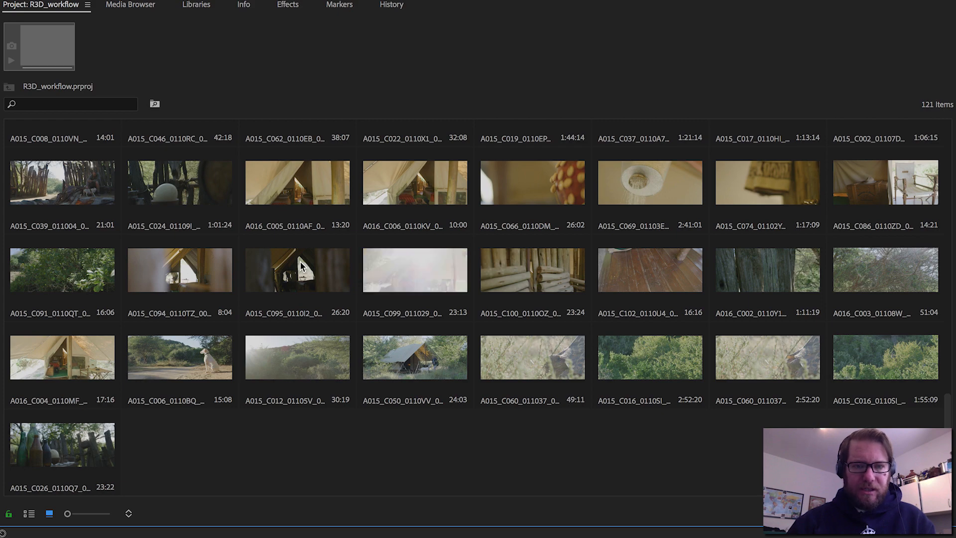
scroll(327, 293, up, 3)
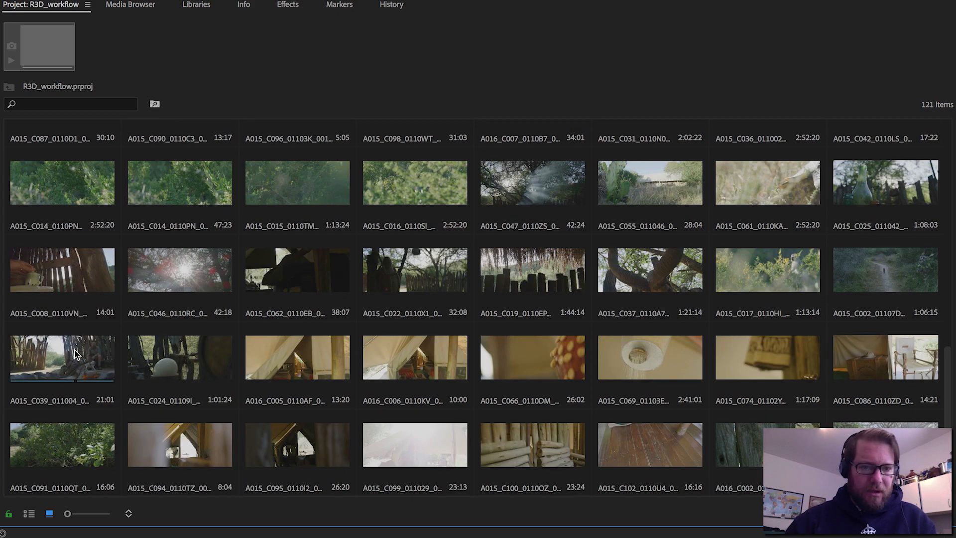
scroll(444, 286, up, 2)
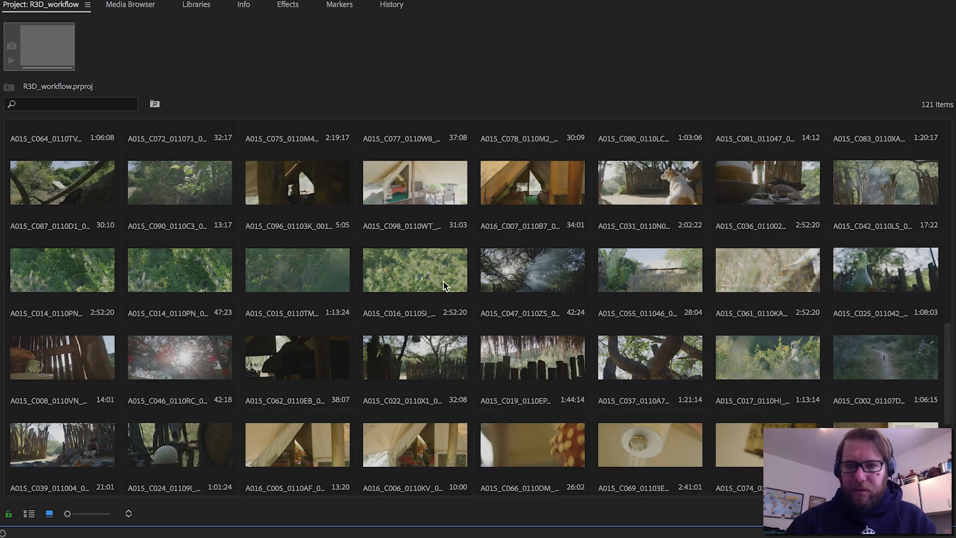
Look through the clip thumbnails for the monkey shot and open A015_C018_0110WI_001.mov in the Source monitor.
scroll(444, 286, up, 2)
scroll(445, 286, up, 4)
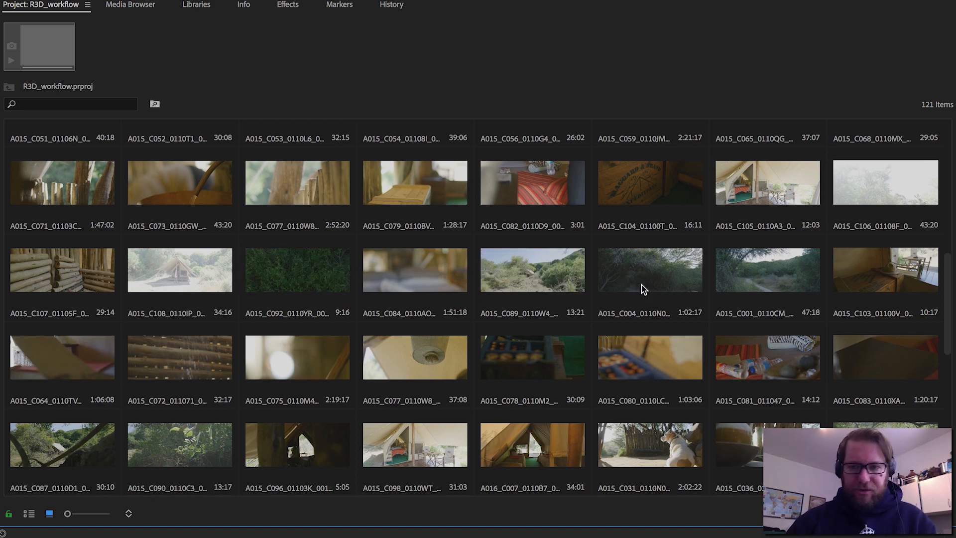
scroll(634, 293, up, 10)
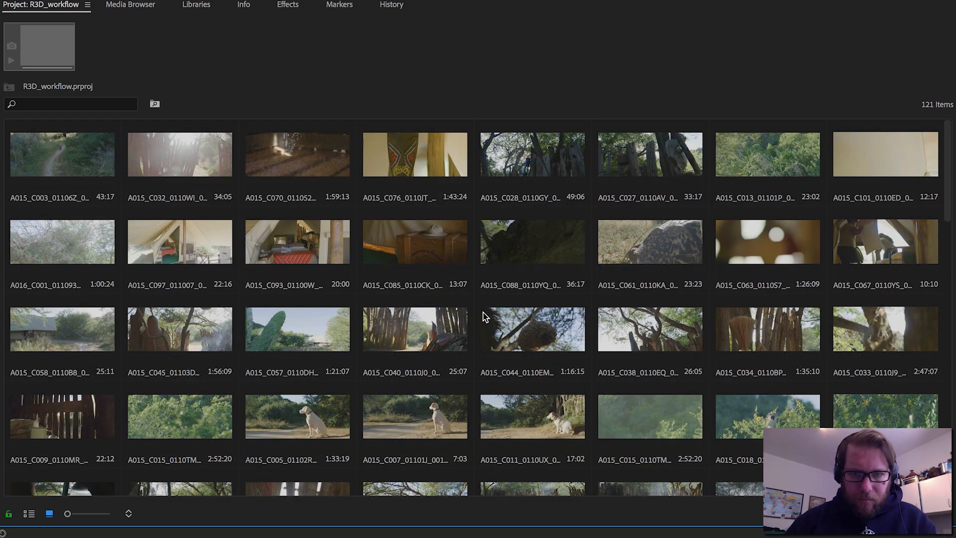
scroll(488, 316, down, 5)
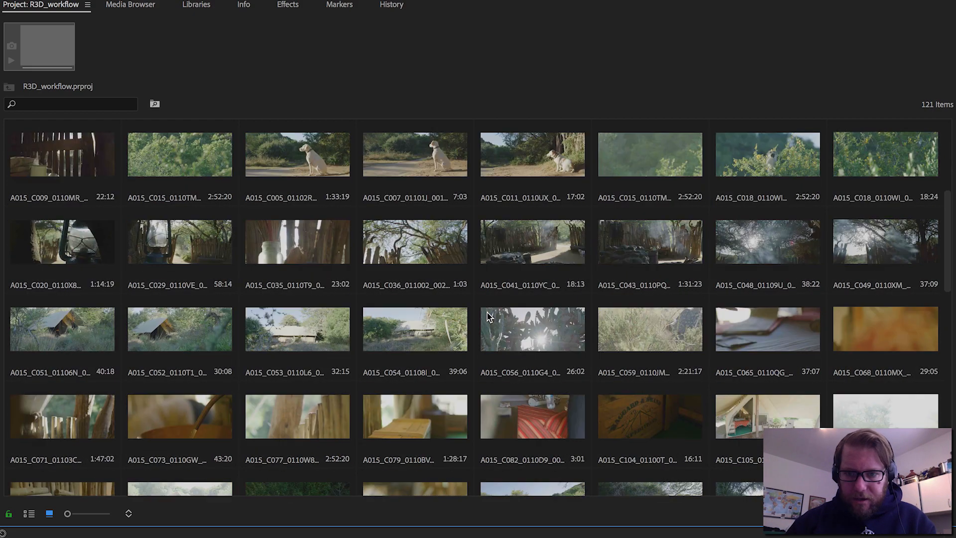
double_click(776, 156)
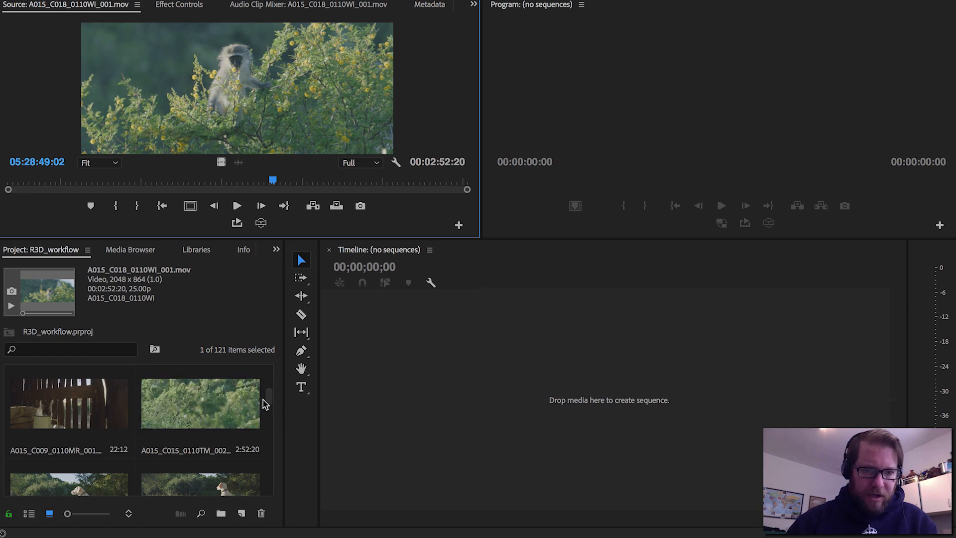
Show the project items as a list and create a new sequence from A015_C018_0110WI_001.mov.
drag(269, 401, 269, 395)
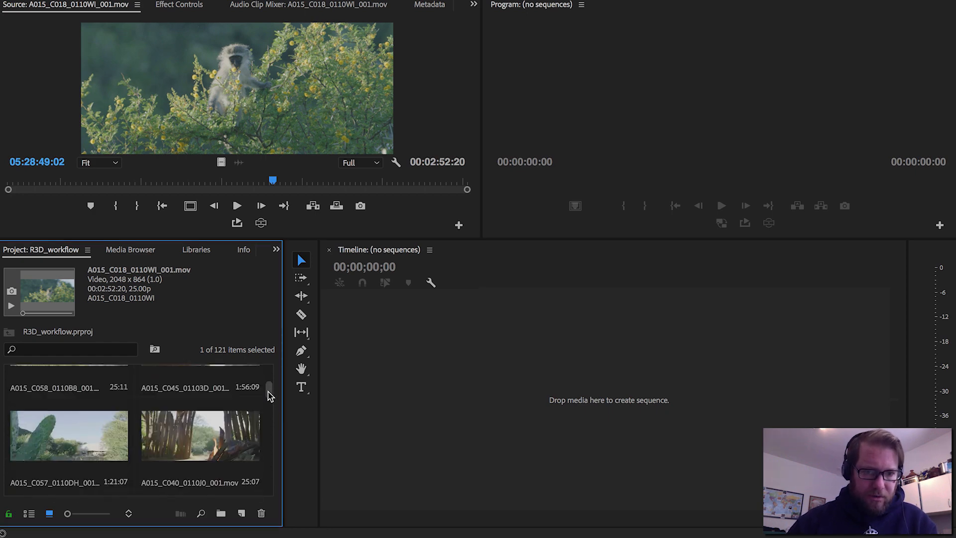
click(29, 514)
scroll(187, 424, down, 6)
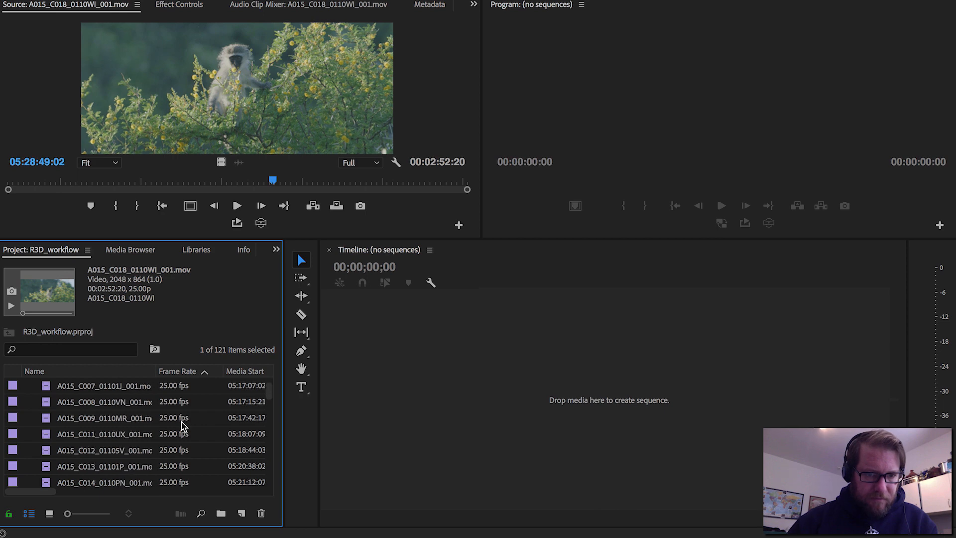
scroll(183, 425, up, 1)
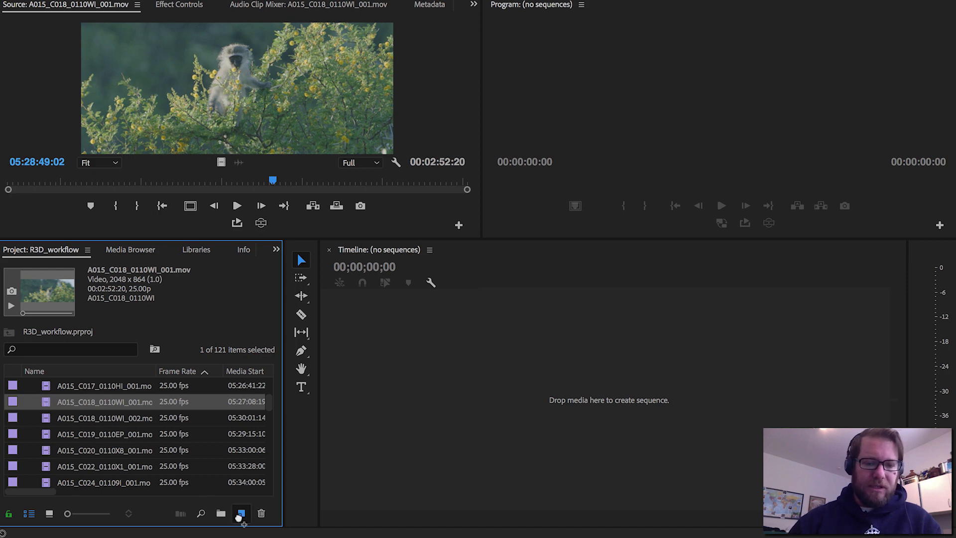
drag(243, 516, 243, 516)
Find the usable part of the monkey shot and trim the clip's start to about 00:01:42 in the timeline.
click(512, 276)
drag(523, 269, 608, 272)
key(minus)
drag(550, 280, 651, 282)
drag(481, 386, 652, 384)
Play the trimmed clip, cut it at about 00:01:48:24 and delete the part after the cut.
key(space)
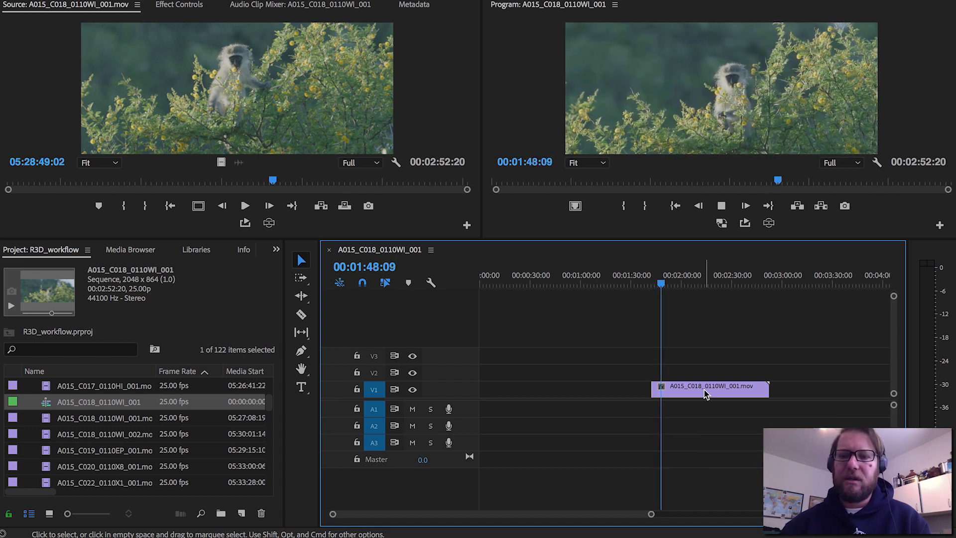
key(space)
key(c)
click(663, 388)
key(v)
click(670, 388)
key(BackSpace)
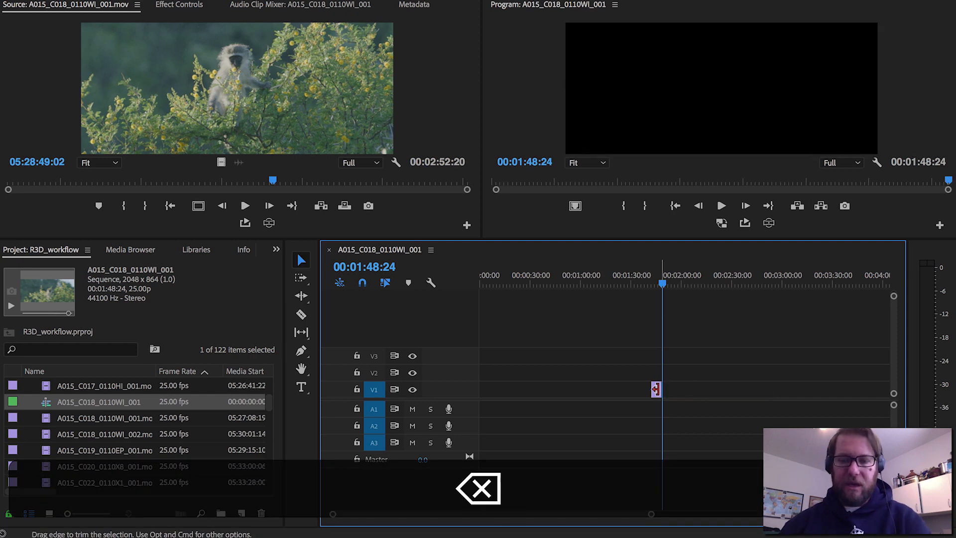
Close the gap before the clip so it begins at the sequence start, and play it in a closer timeline view.
click(500, 390)
key(BackSpace)
drag(502, 282, 423, 282)
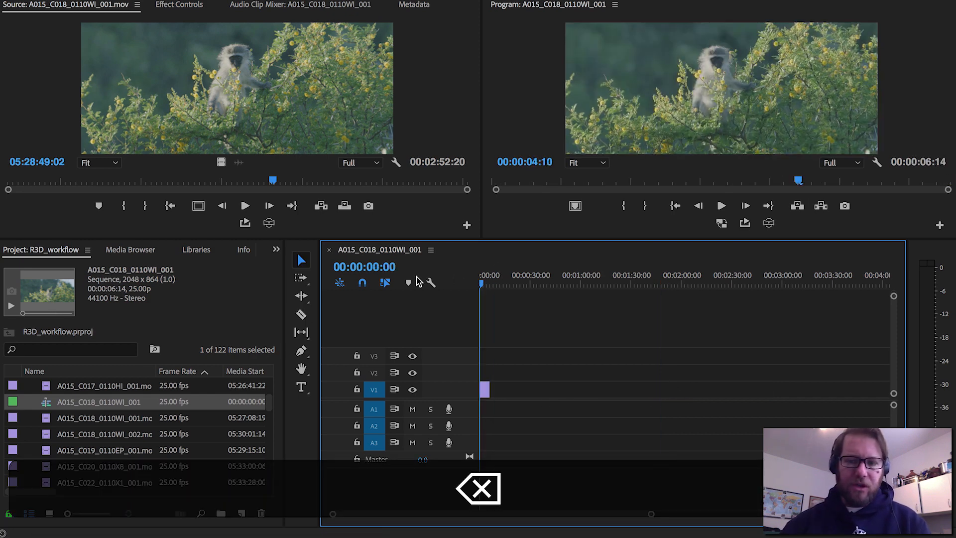
key(equal)
key(space)
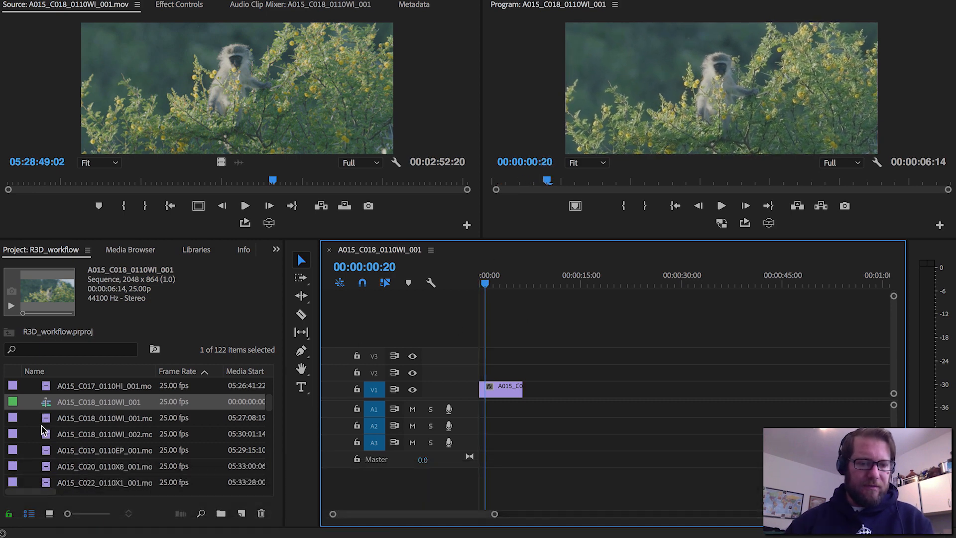
Open A015_C032_0110WI_001.mov from the thumbnails and mark its In point at 05:37:02:12 and Out point at 05:37:06:11.
click(50, 514)
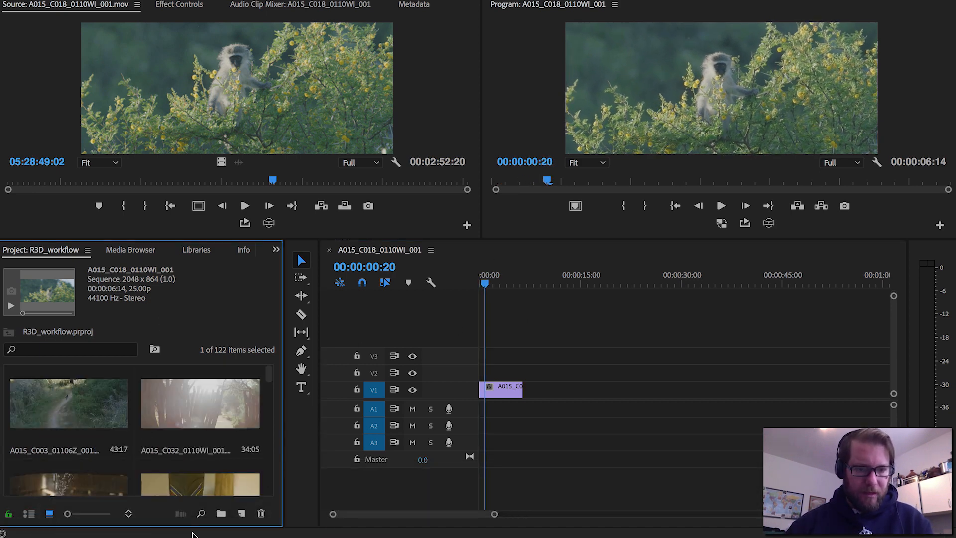
double_click(209, 401)
mouse_move(264, 181)
mouse_down()
mouse_move(198, 190)
mouse_move(292, 184)
mouse_move(267, 184)
mouse_up()
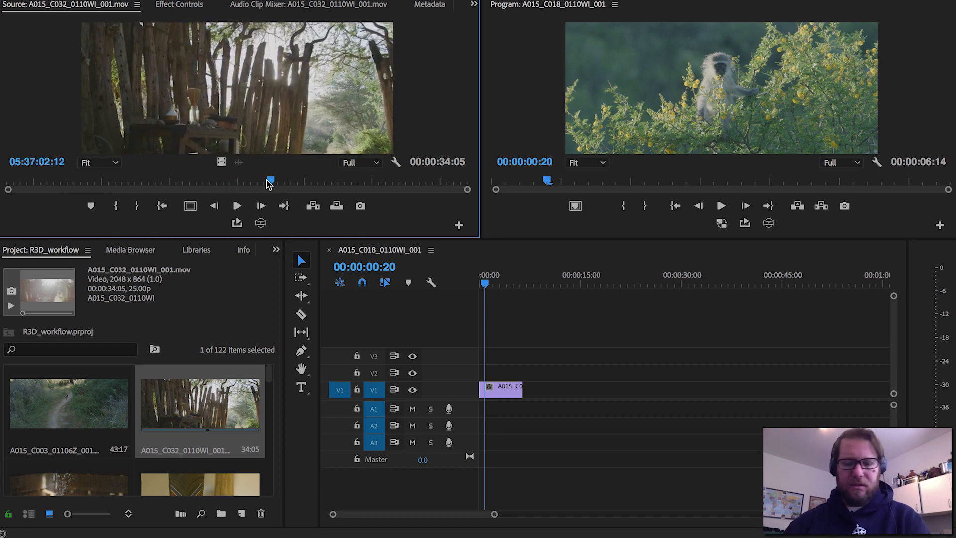
key(i)
key(space)
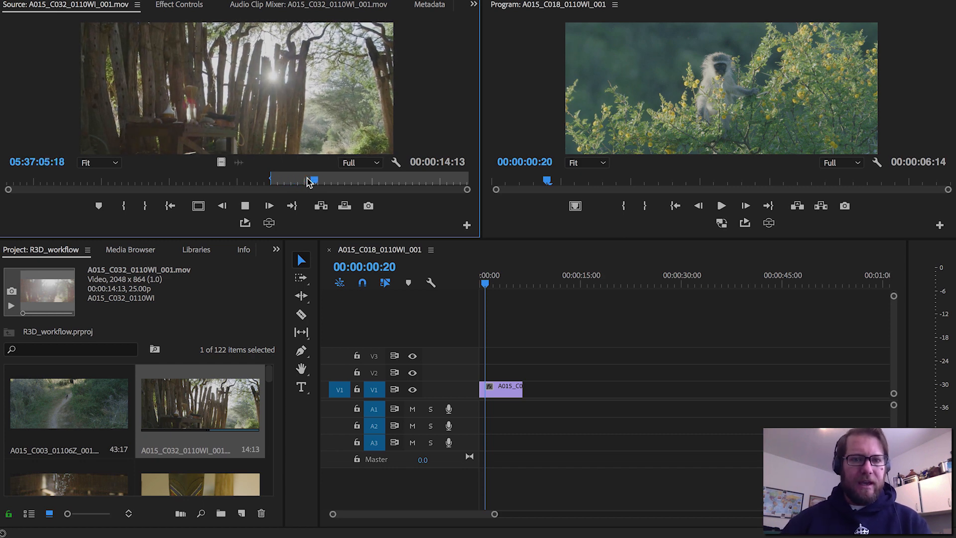
key(space)
key(o)
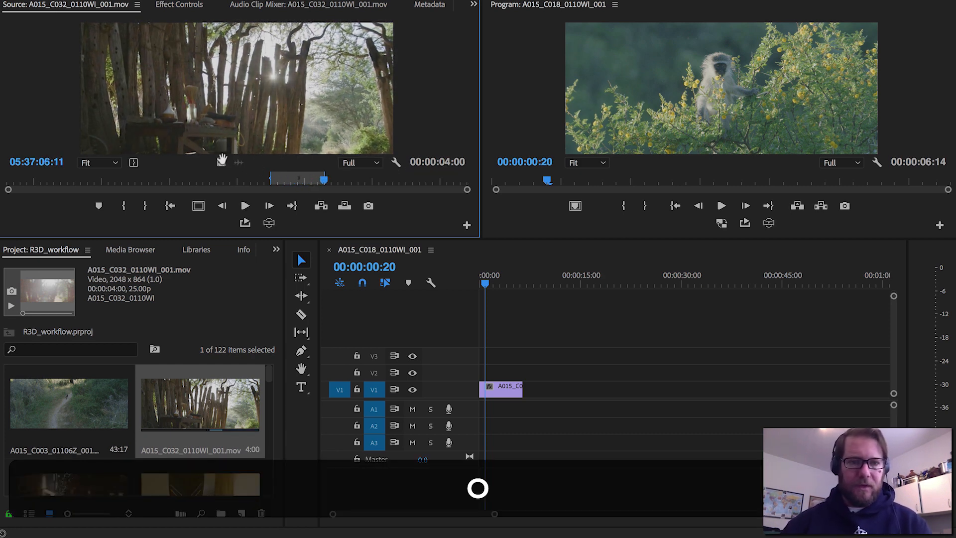
Insert the marked section of A015_C032_0110WI_001.mov at the end of the first clip, at 00:00:06:14.
click(510, 269)
key(Down)
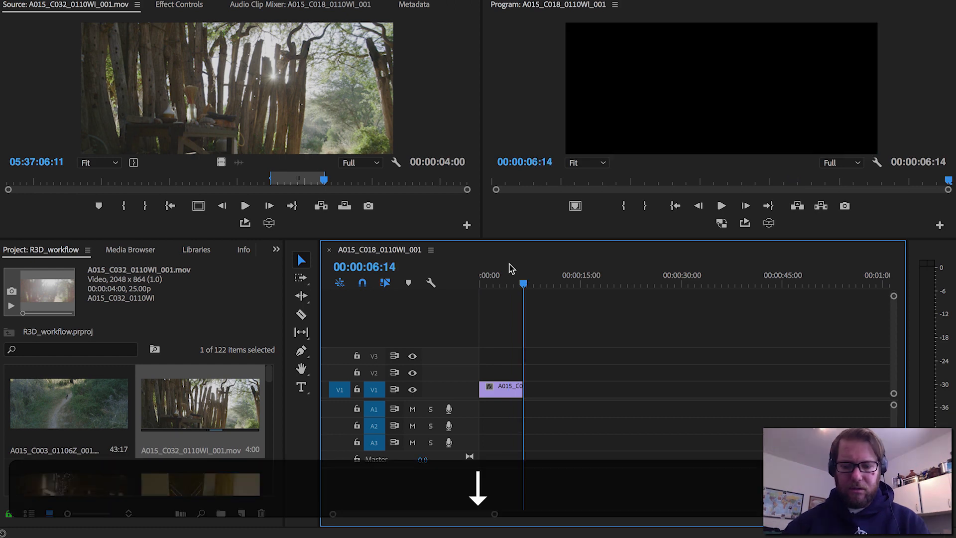
key(comma)
Ripple trim the end of the first clip to about 00:00:03:18 and play the edit back in enlarged monitors.
drag(492, 283, 423, 294)
key(space)
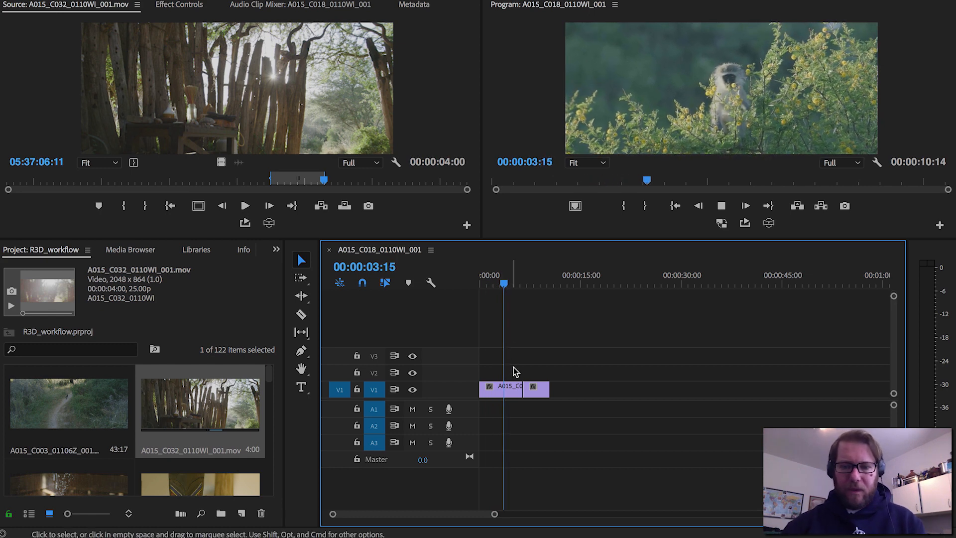
key(space)
mouse_move(523, 390)
mouse_down()
mouse_move(505, 390)
mouse_move(546, 390)
mouse_move(515, 390)
mouse_up()
click(496, 281)
key(space)
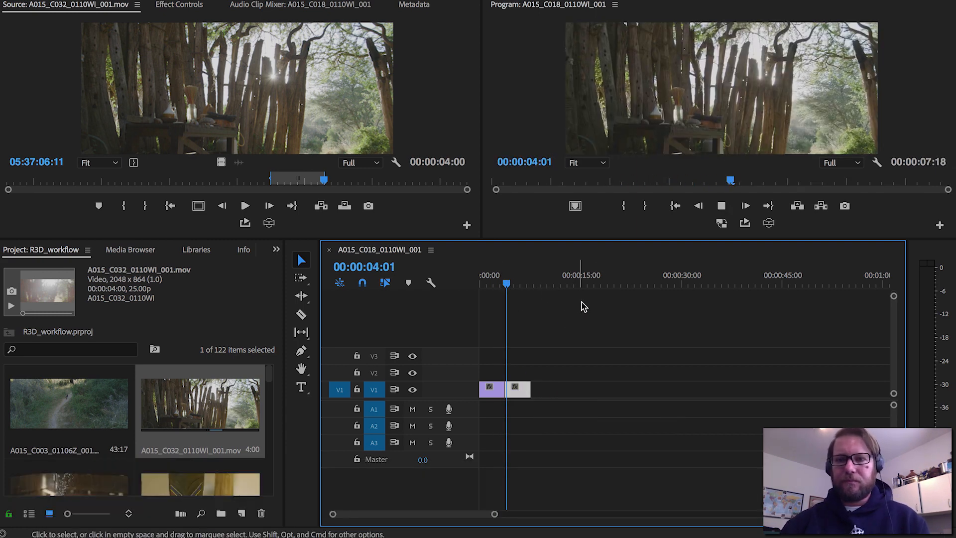
drag(518, 238, 490, 281)
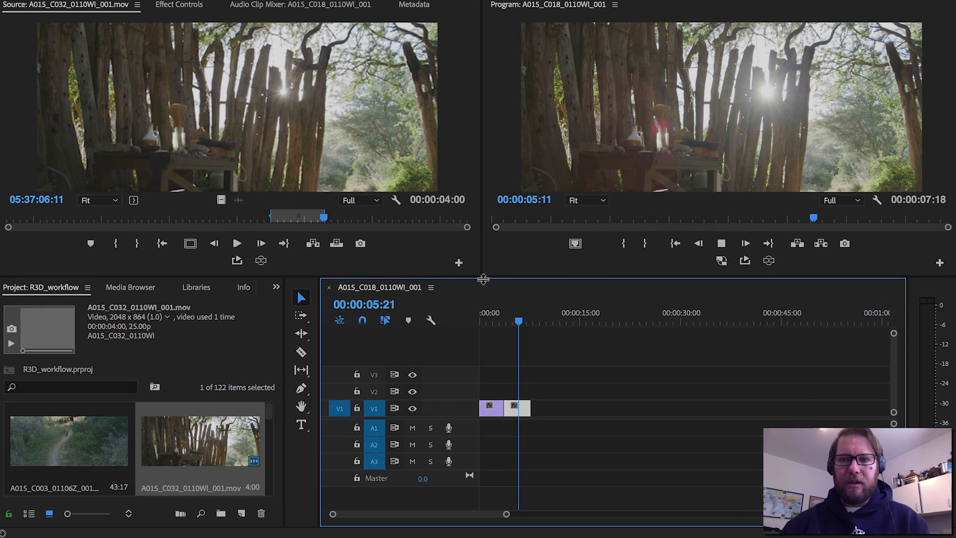
key(space)
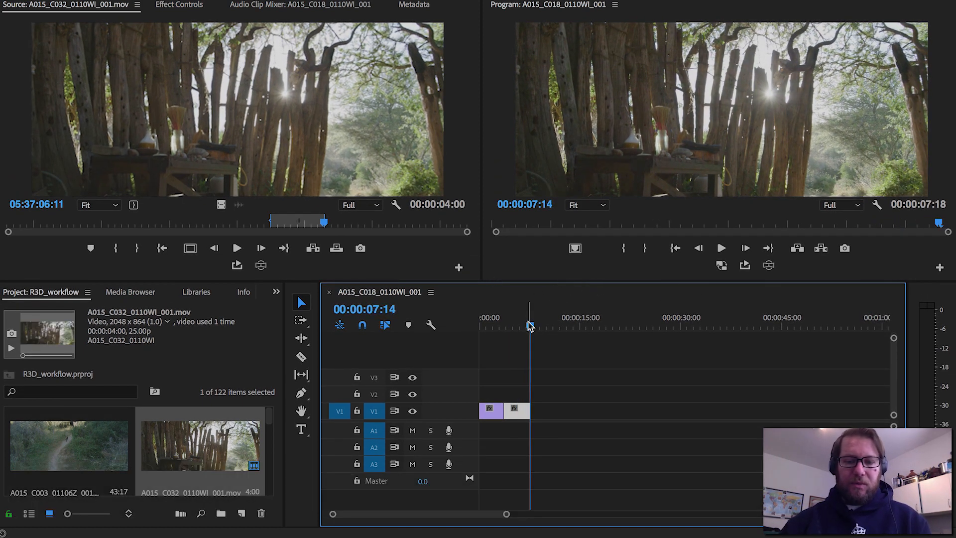
Show the project items as a list in a taller Project panel and save the project.
click(33, 513)
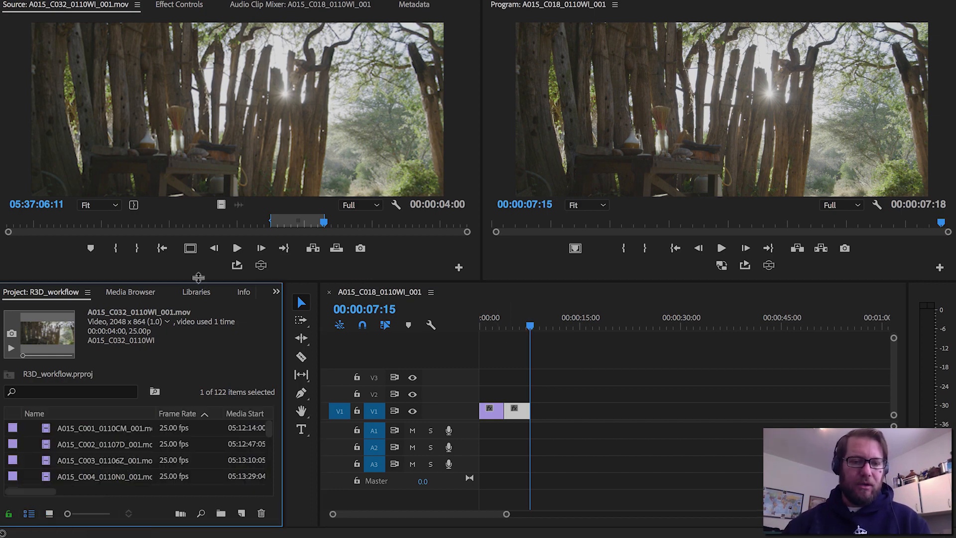
drag(199, 277, 198, 241)
drag(530, 292, 516, 291)
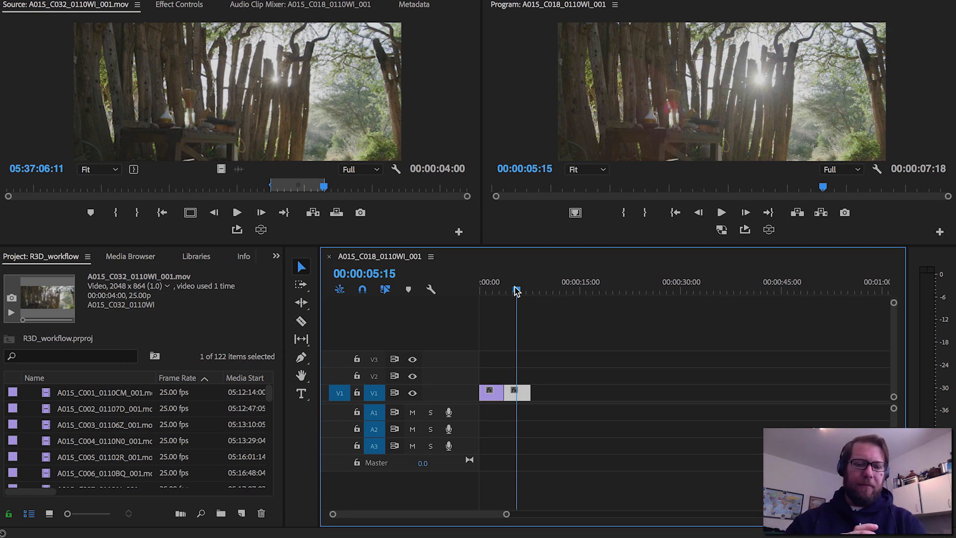
key(super+s)
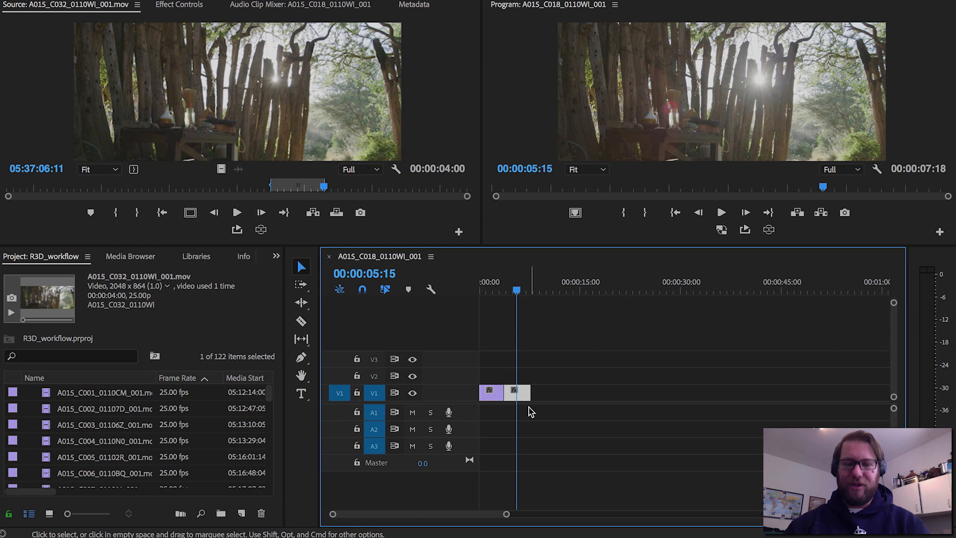
Reveal the first timeline clip in the project and put it into a new bin with the default name.
click(47, 399)
scroll(127, 445, down, 6)
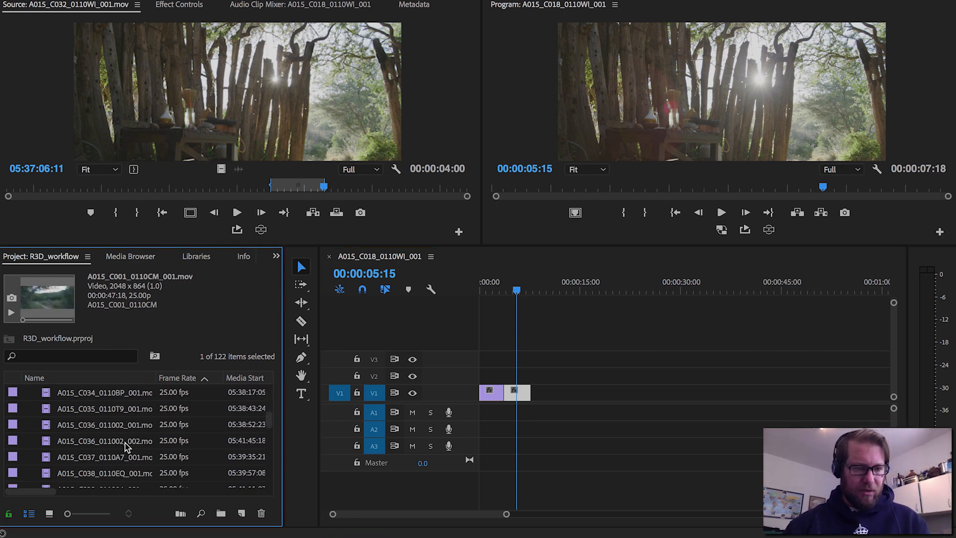
scroll(127, 445, down, 3)
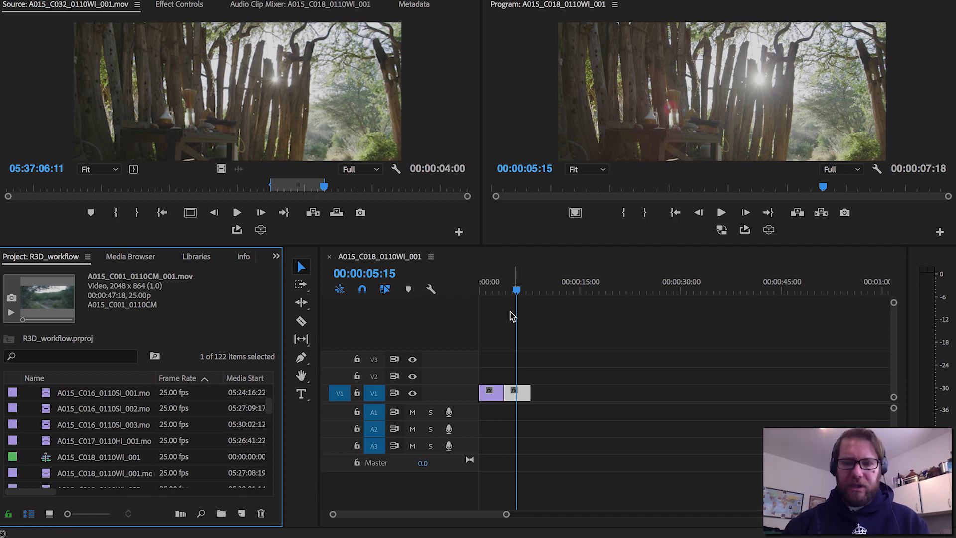
click(491, 288)
right_click(492, 396)
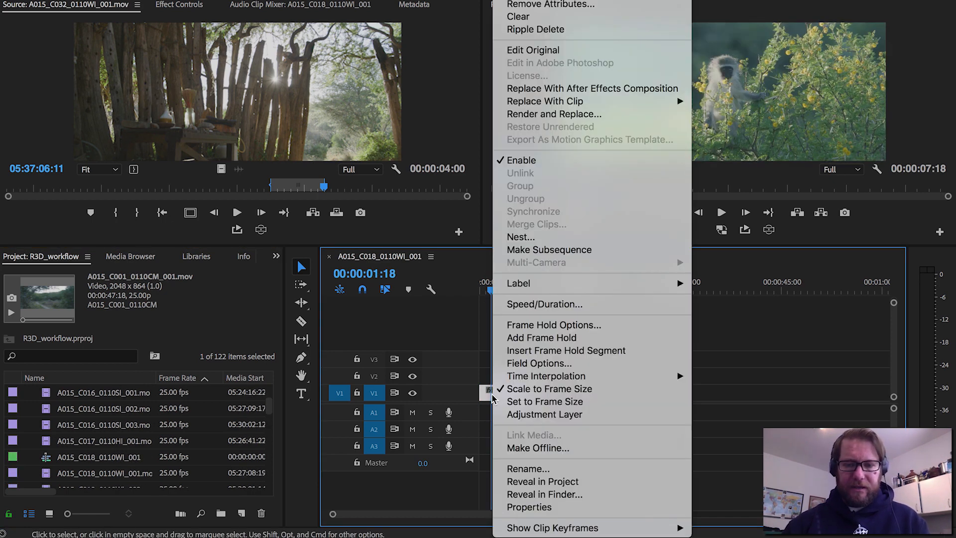
click(562, 482)
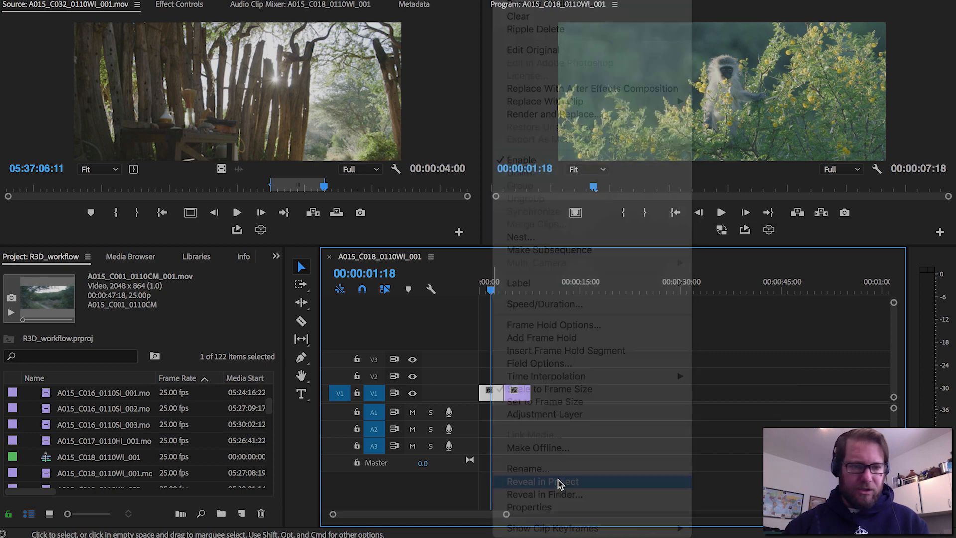
click(219, 511)
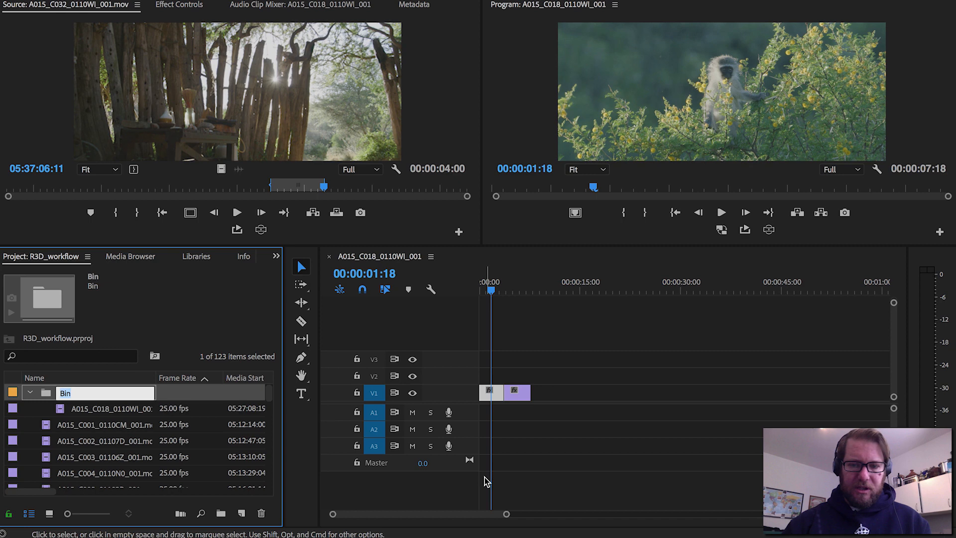
click(516, 393)
click(515, 391)
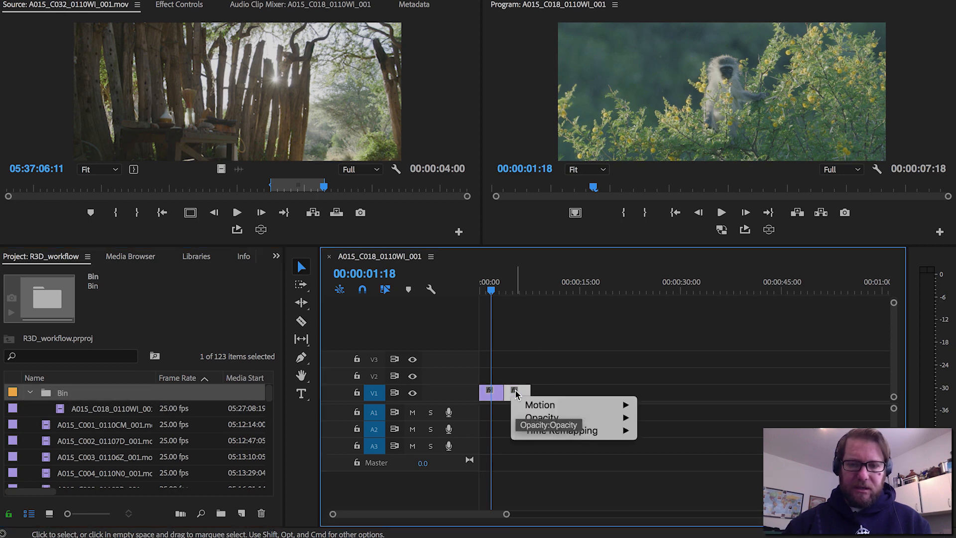
mouse_move(599, 435)
click(567, 452)
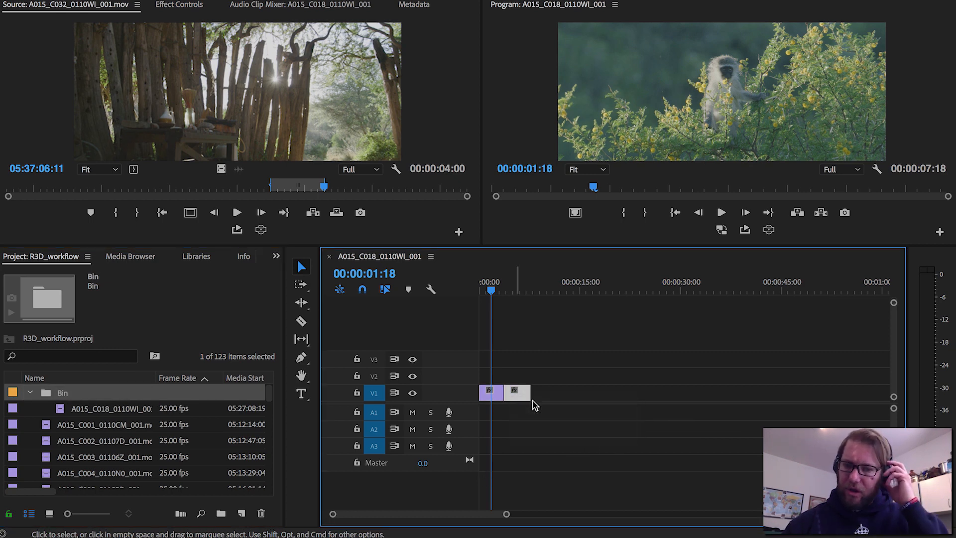
Reveal the second timeline clip in the project and move it into the bin that holds A015_C018_0110WI_001.mov.
click(523, 287)
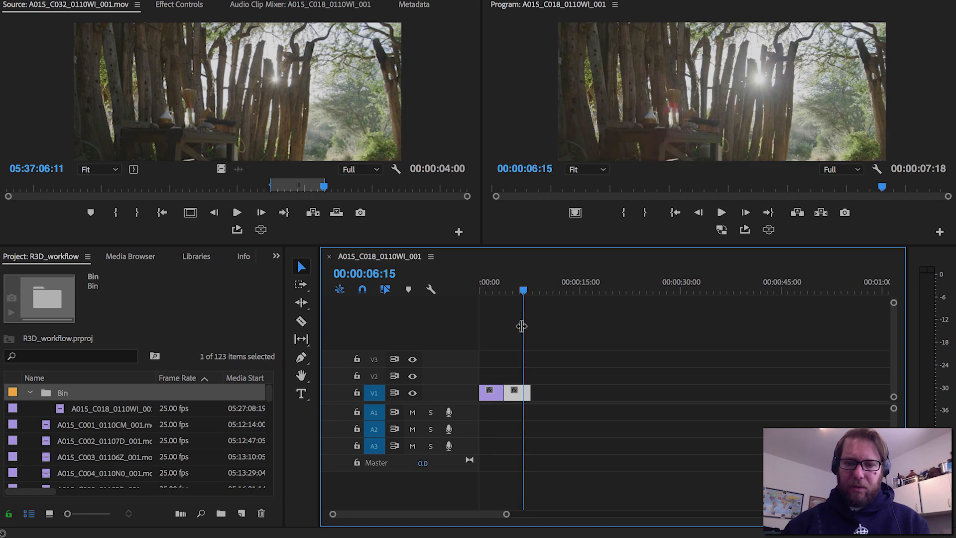
right_click(521, 394)
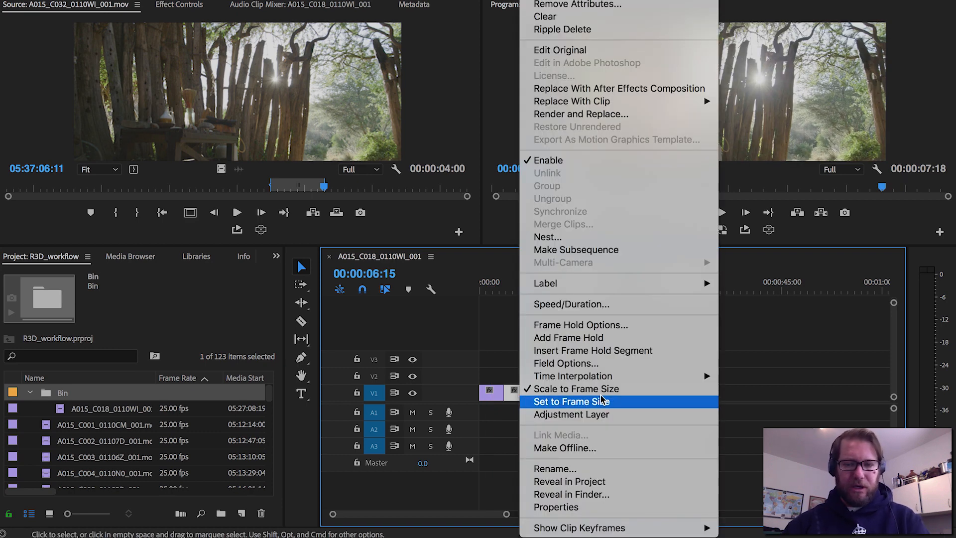
click(575, 482)
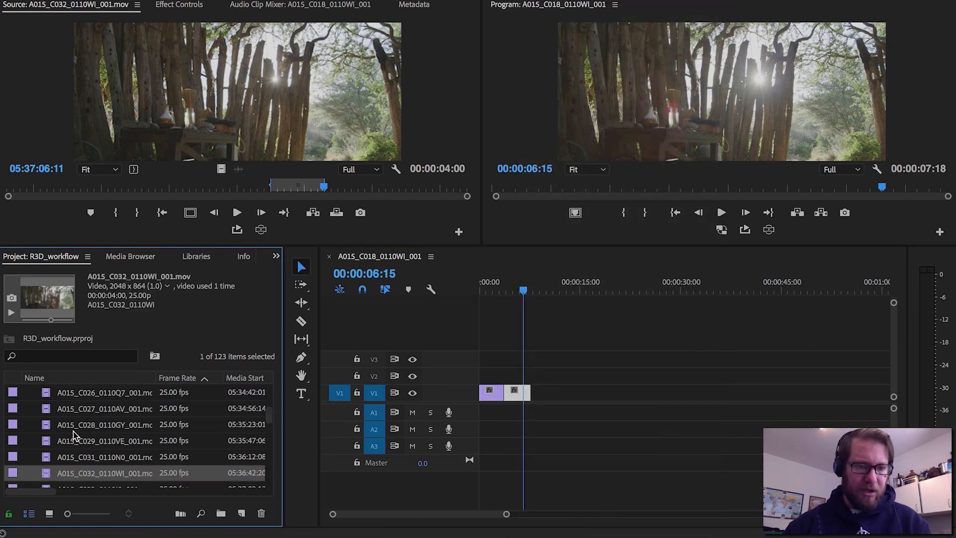
scroll(47, 478, up, 10)
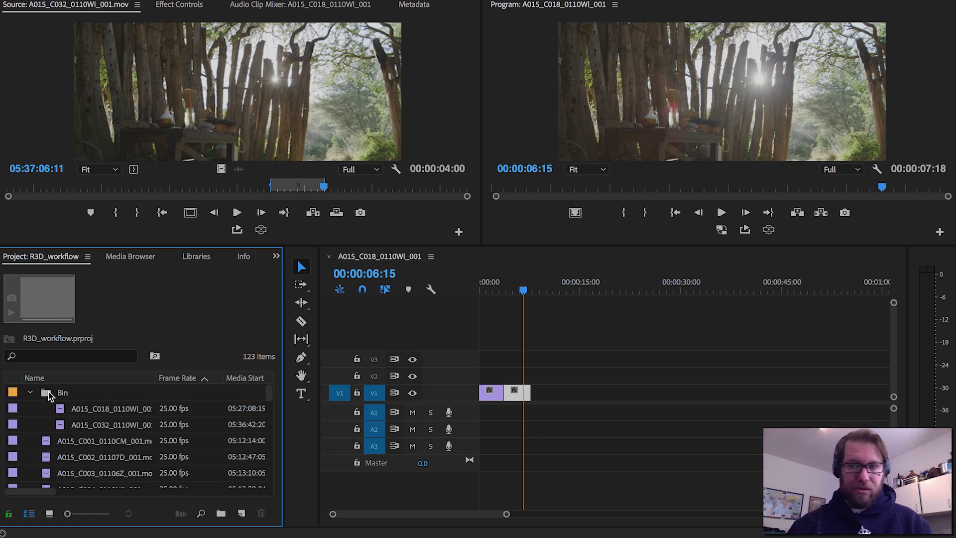
click(56, 408)
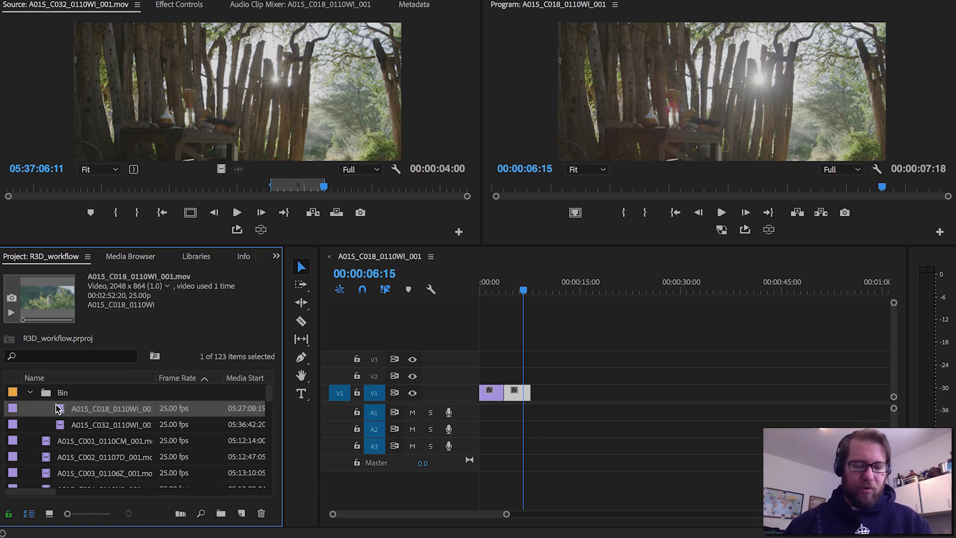
Reconnect full resolution media for both clips in the bin, using A015_C018_0110WI_001.R3D as the match and relinking the other automatically.
shift+click(62, 427)
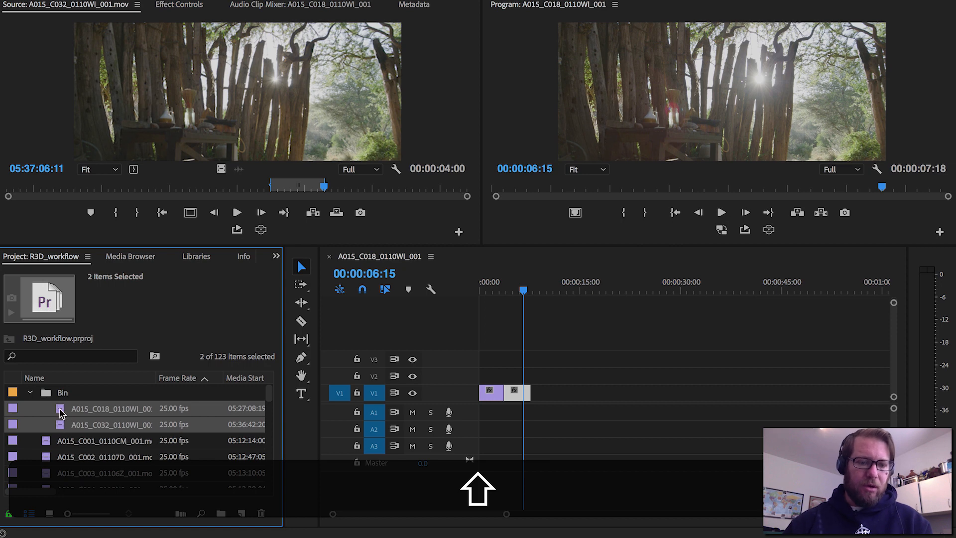
right_click(60, 412)
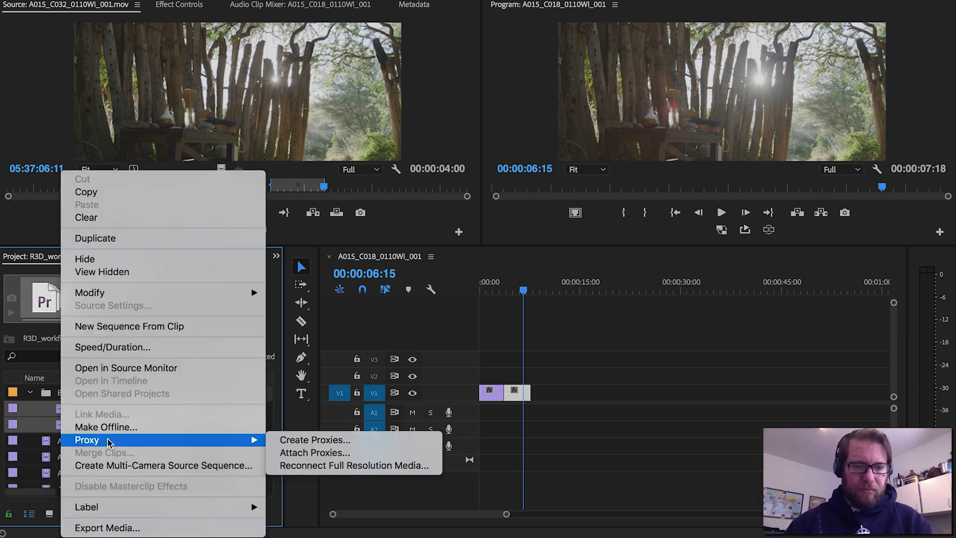
mouse_move(193, 440)
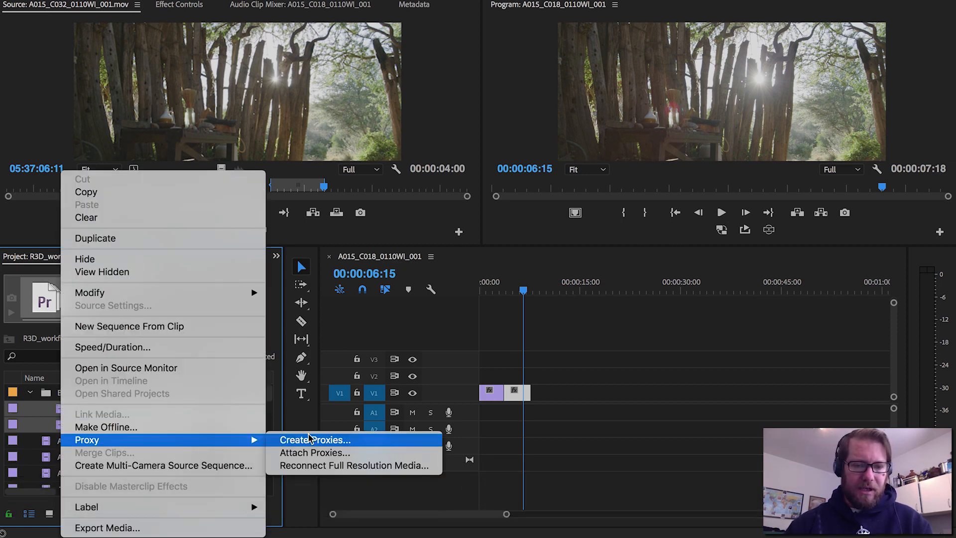
click(309, 466)
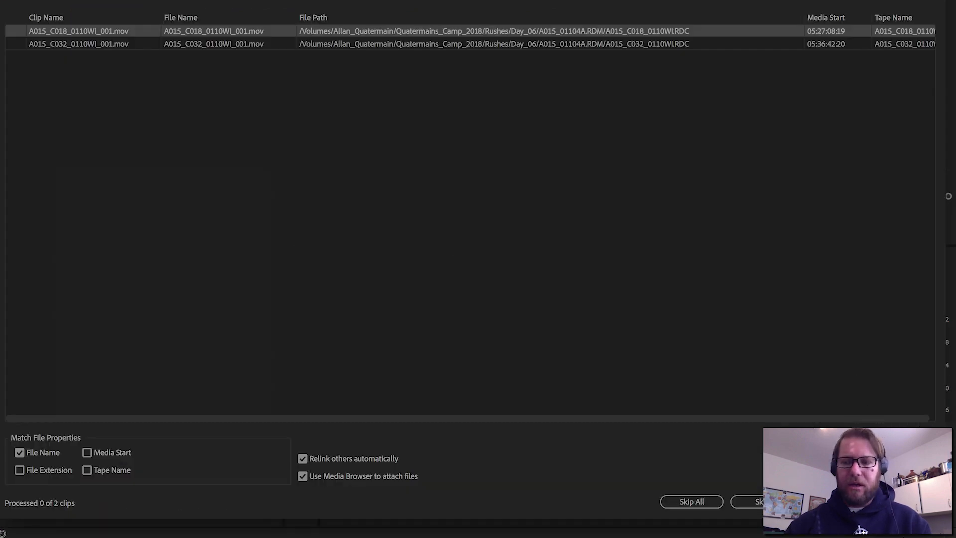
click(903, 501)
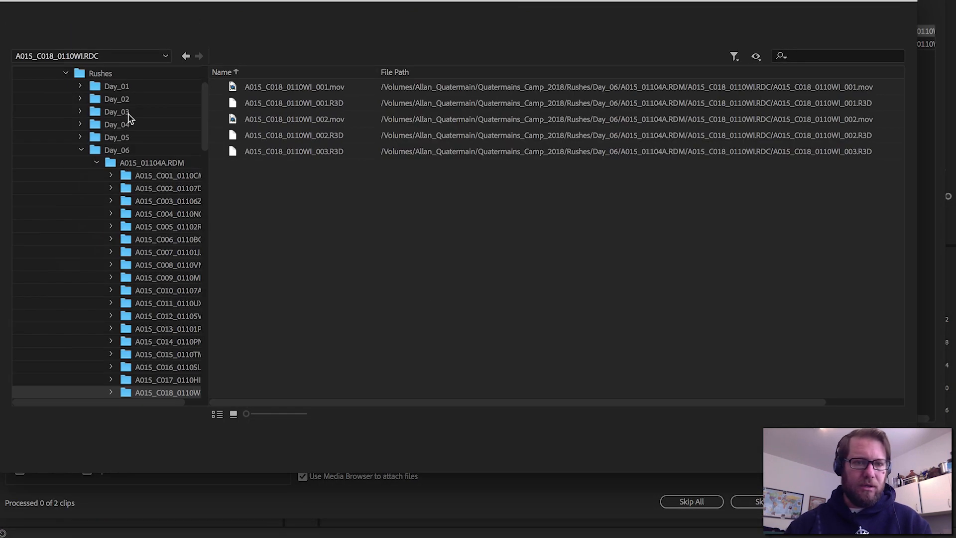
scroll(101, 133, up, 1)
scroll(100, 131, up, 5)
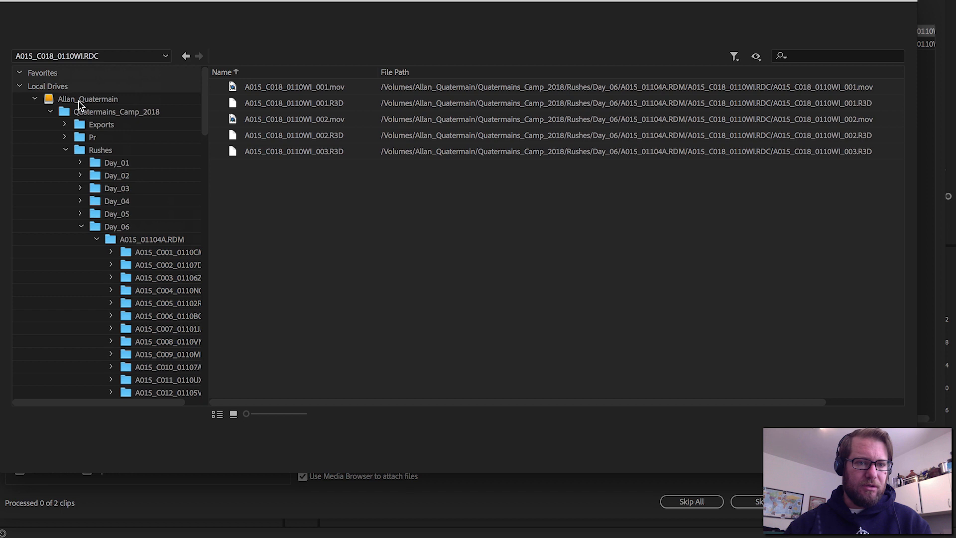
click(70, 111)
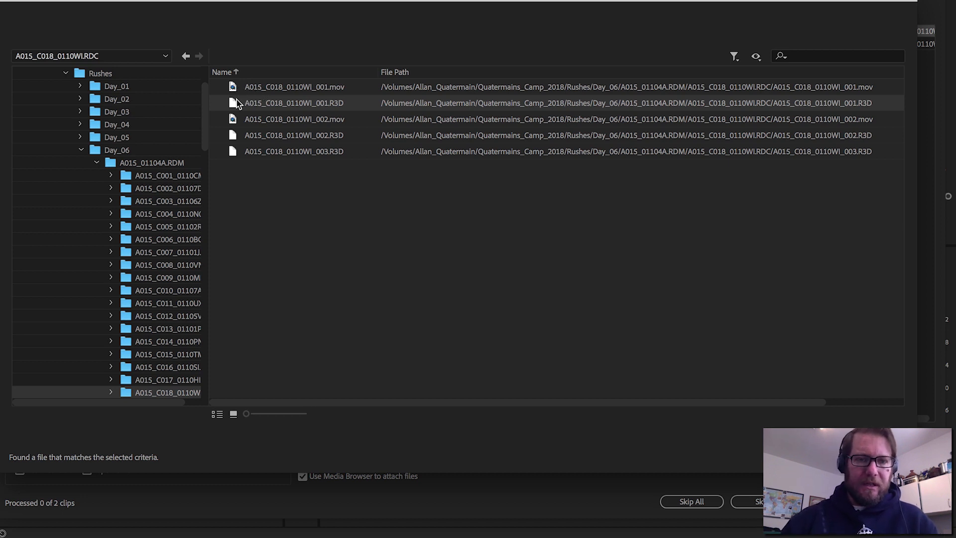
click(293, 91)
click(289, 103)
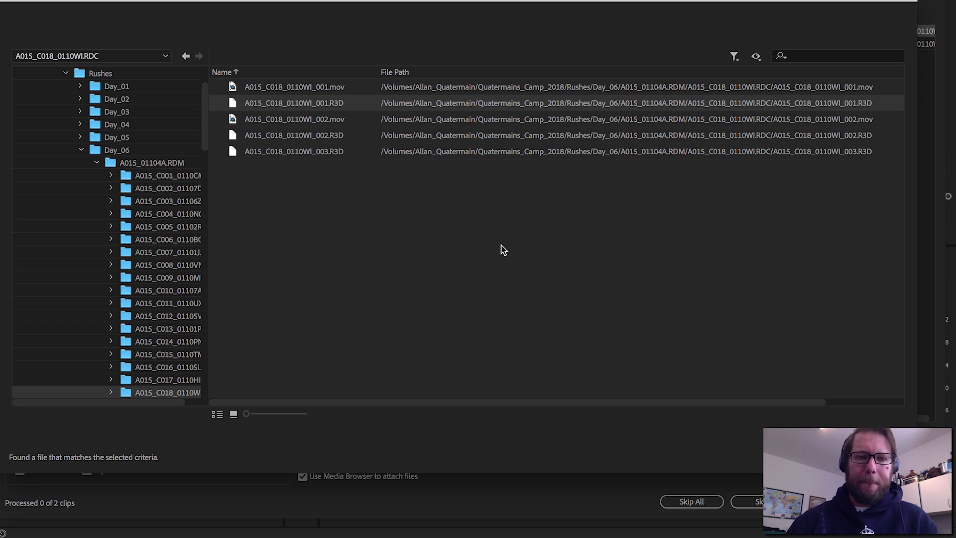
key(Return)
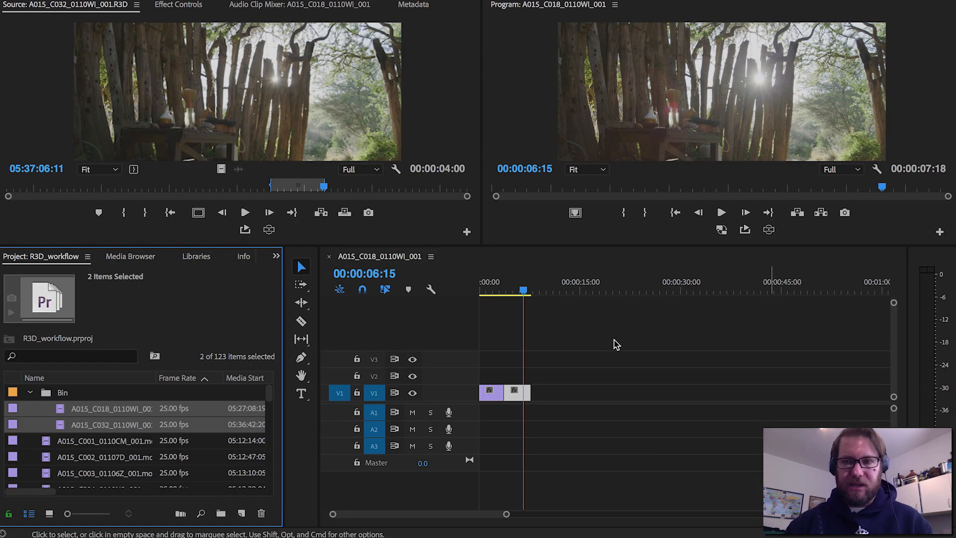
Play back the second clip in the sequence from near its start to check the relinked R3D footage.
click(521, 293)
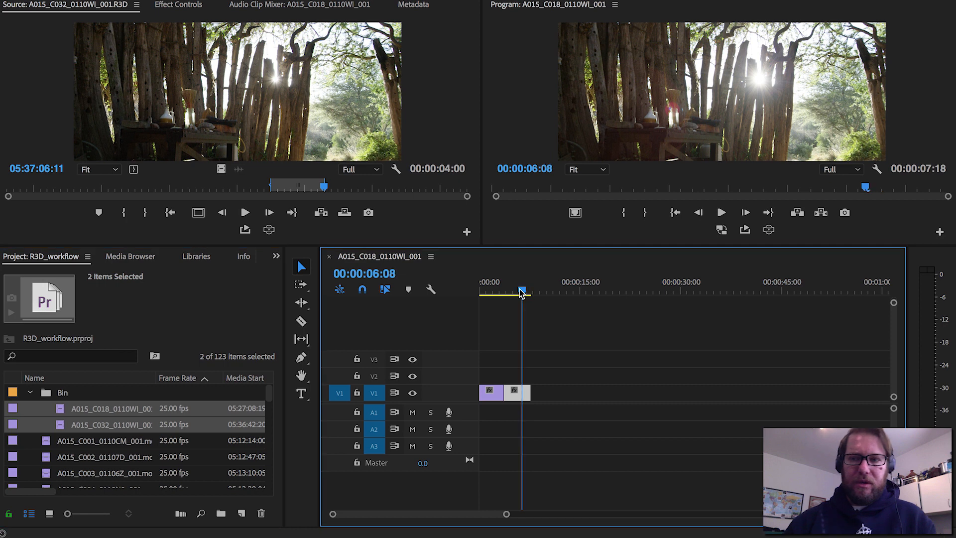
key(equal)
key(equal)
click(627, 293)
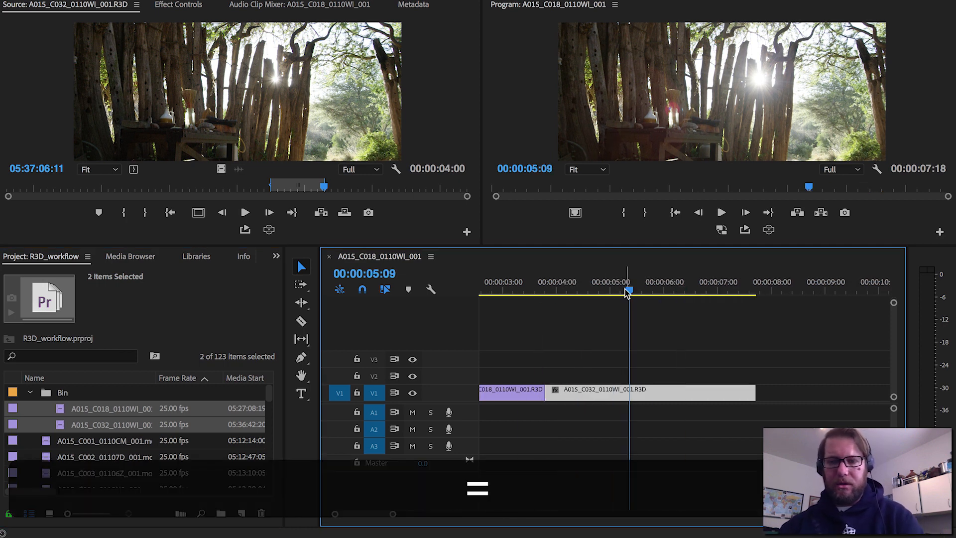
key(minus)
mouse_move(598, 291)
mouse_down()
mouse_move(626, 290)
mouse_move(592, 296)
mouse_up()
key(space)
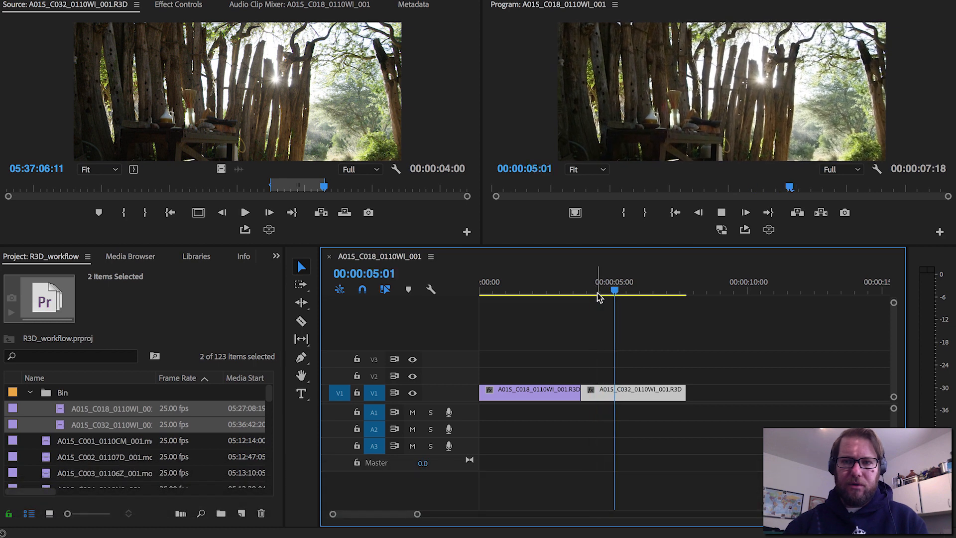
key(space)
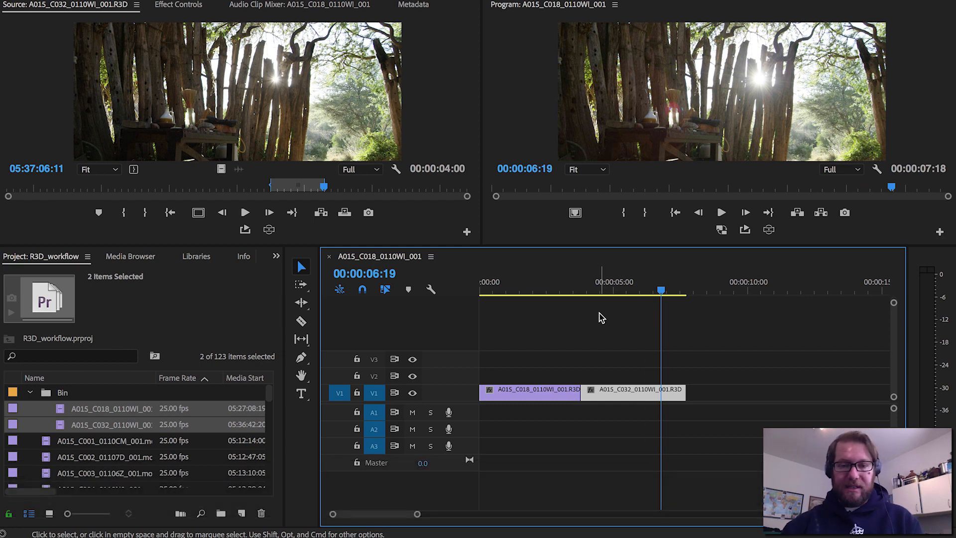
Collapse the bin and rename the sequence A015_C018_0110WI_001 as R3D_Workflow.
click(30, 395)
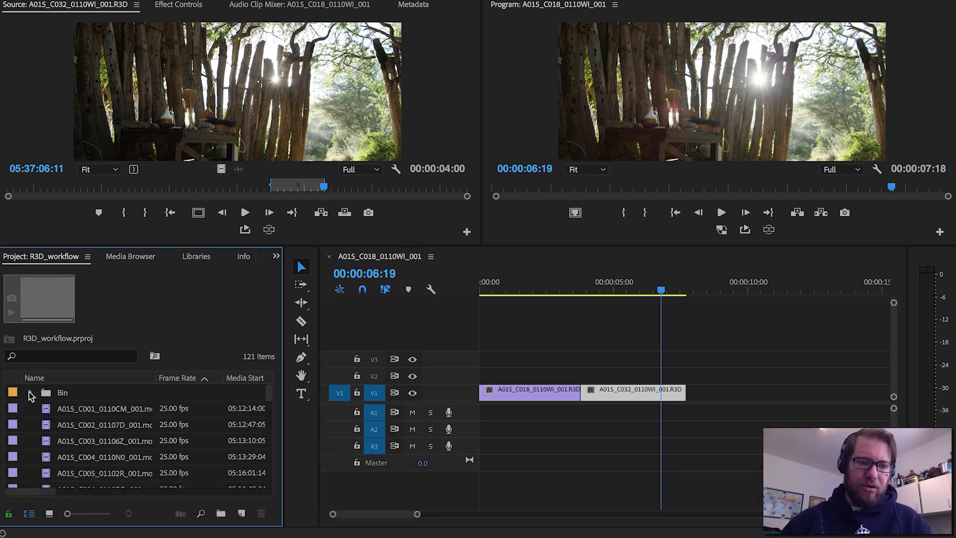
scroll(56, 410, down, 3)
scroll(56, 411, down, 5)
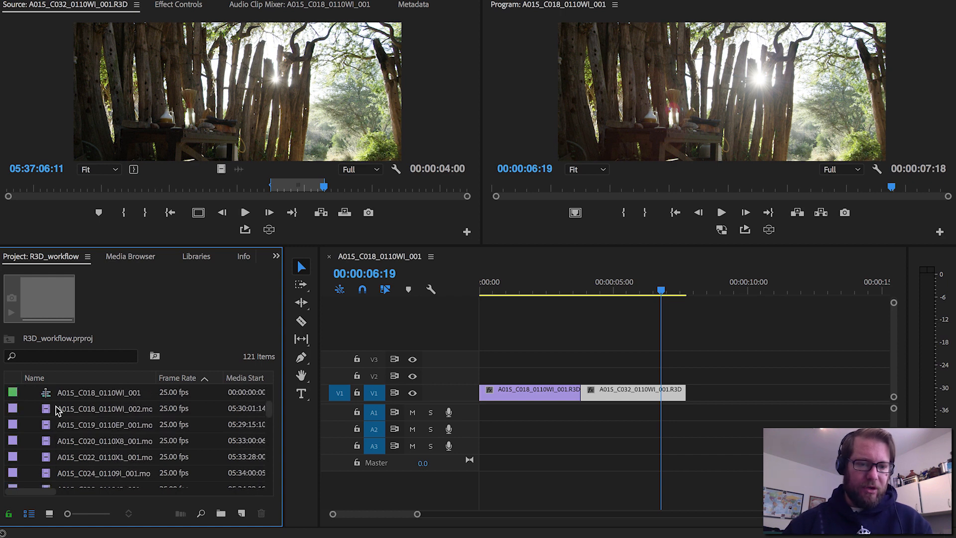
click(72, 397)
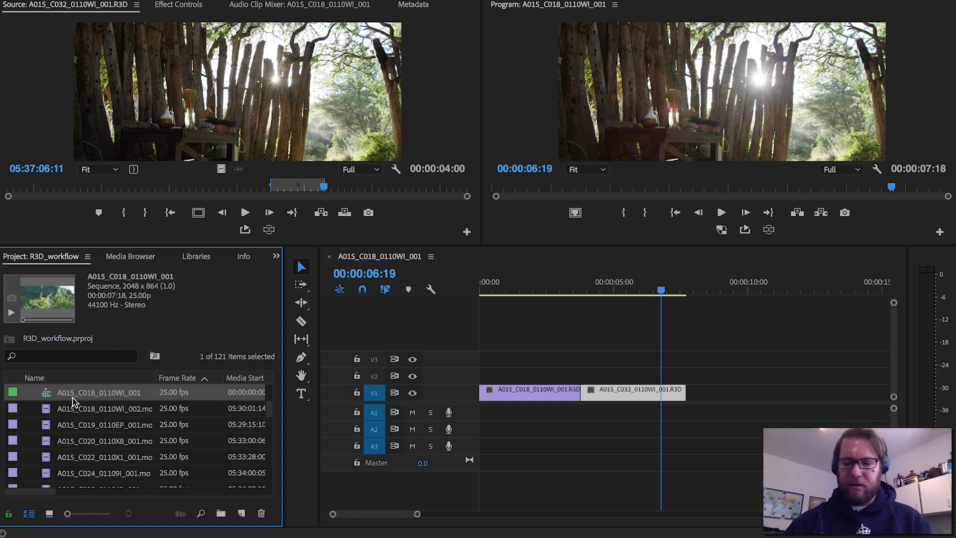
key(Return)
key(shift)
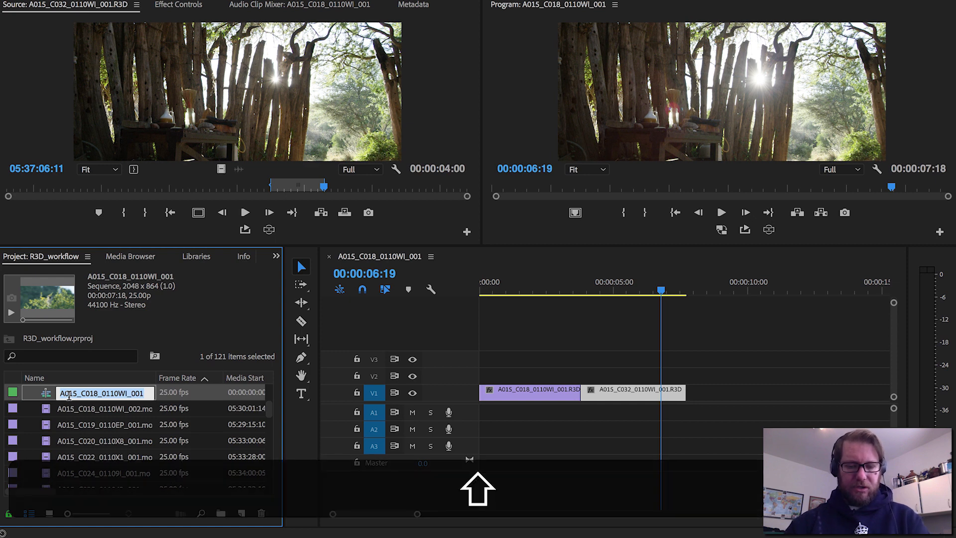
text(R3D)
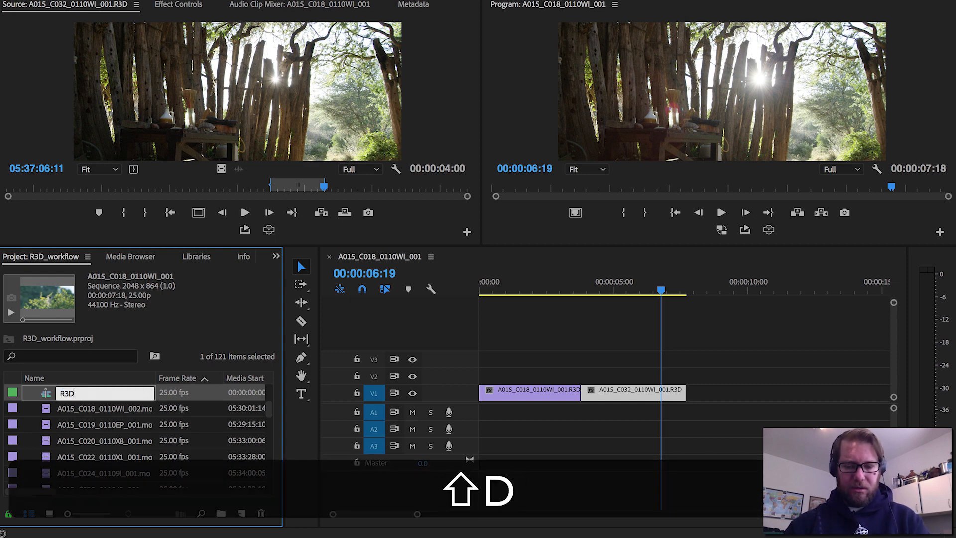
text(_Workflow)
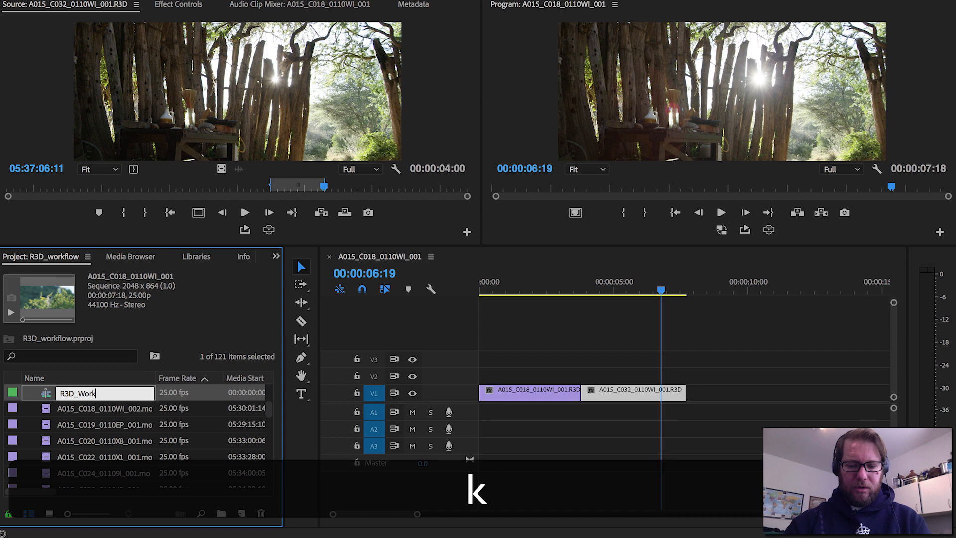
key(Return)
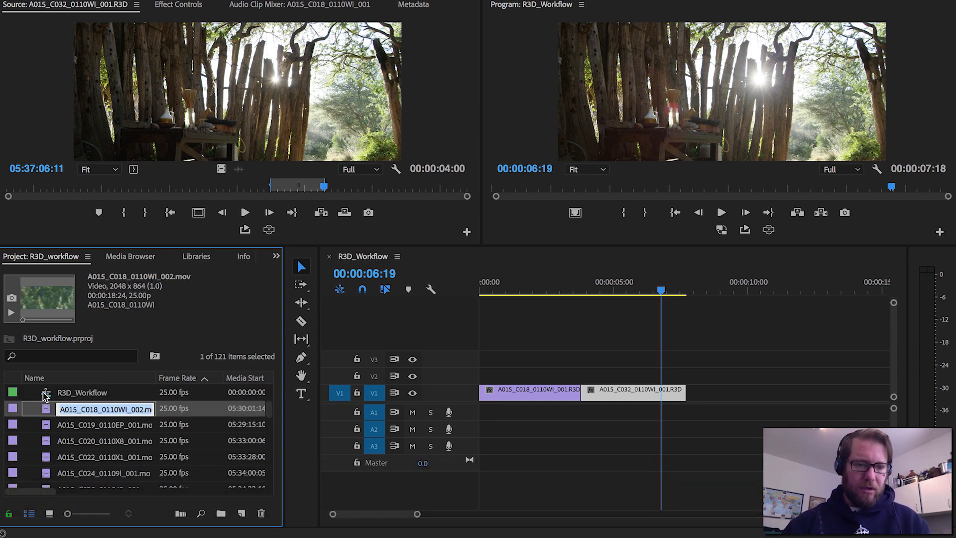
click(58, 394)
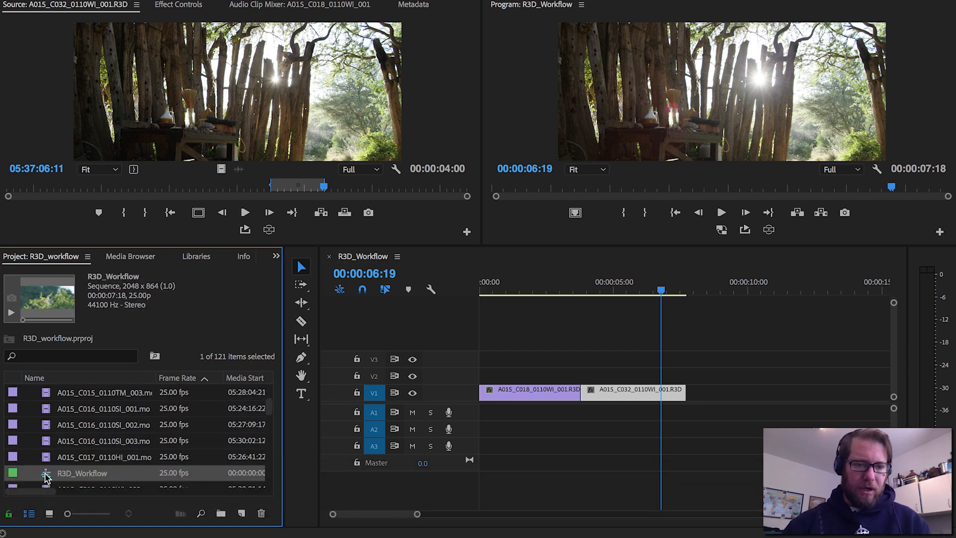
Scrub and play the R3D_Workflow sequence around the cut between its two clips.
click(620, 289)
drag(619, 290, 551, 294)
key(space)
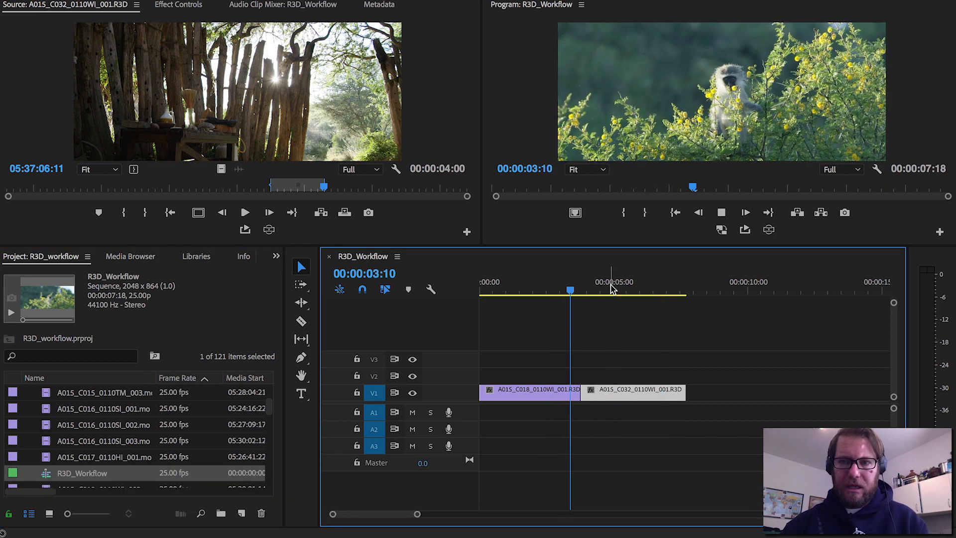
click(610, 288)
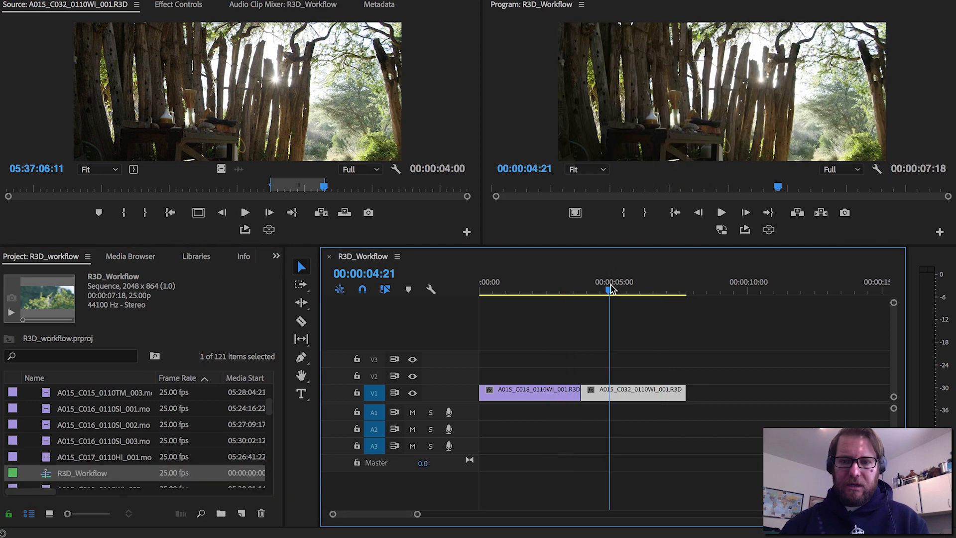
Try creating a new sequence named Sequence 01 from the RED R3D preset 4K 16x9 25.
click(45, 478)
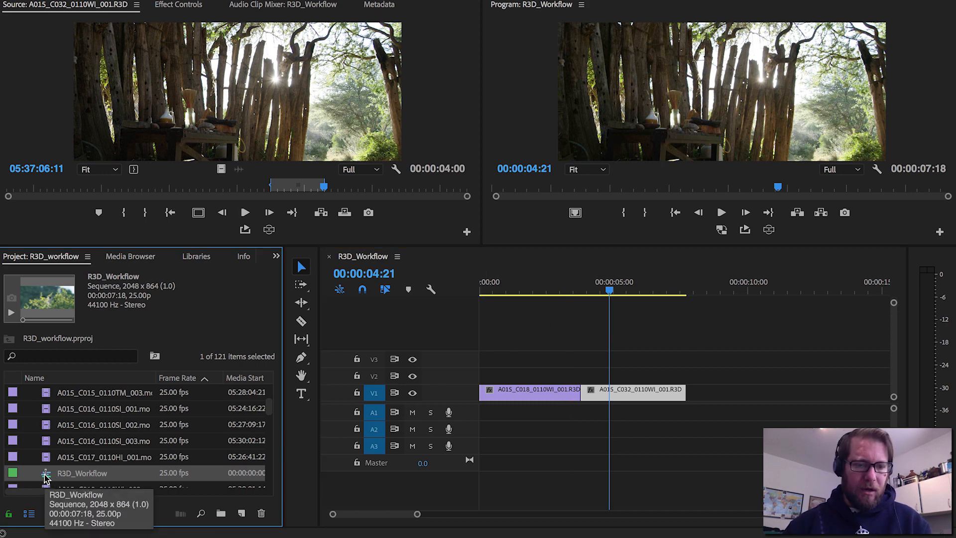
scroll(45, 478, down, 1)
click(242, 513)
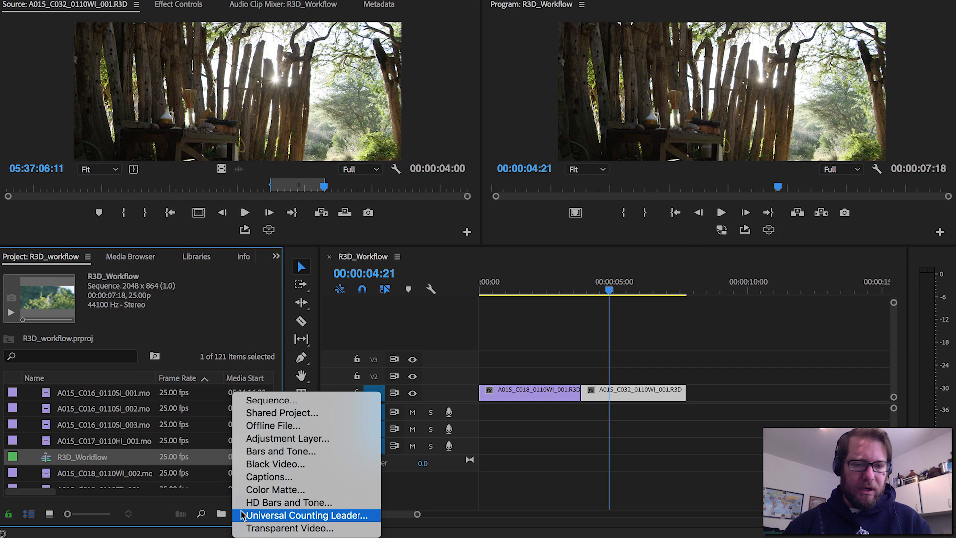
click(275, 400)
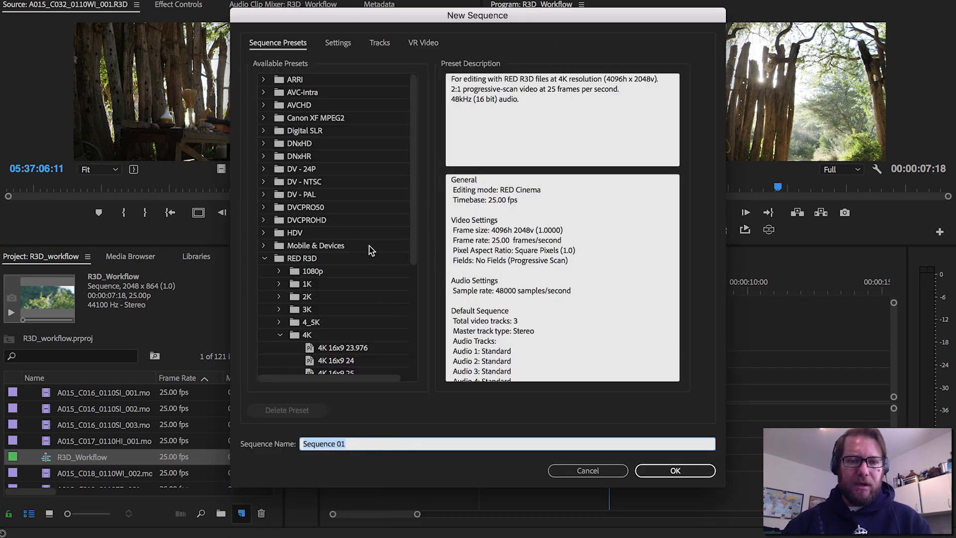
click(304, 258)
scroll(379, 261, down, 2)
scroll(380, 261, down, 2)
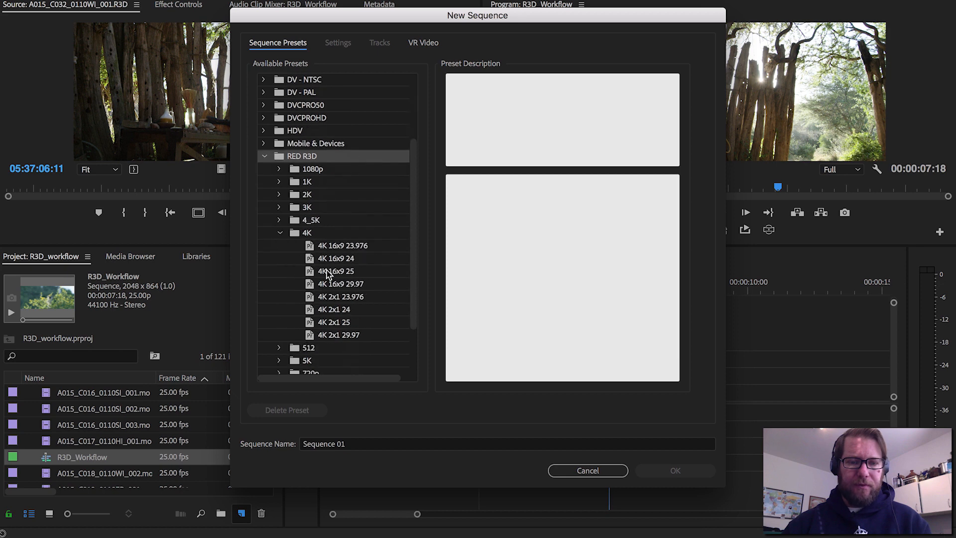
click(329, 271)
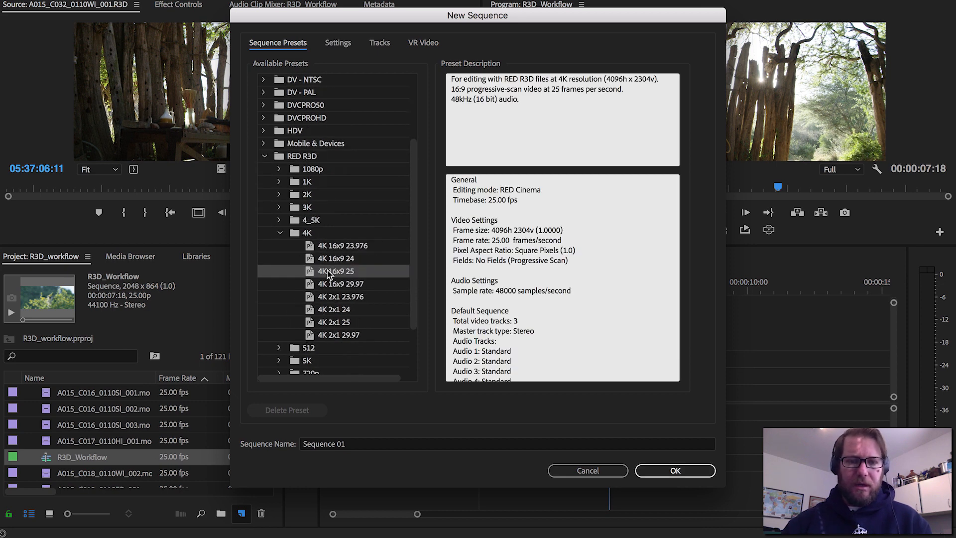
click(667, 472)
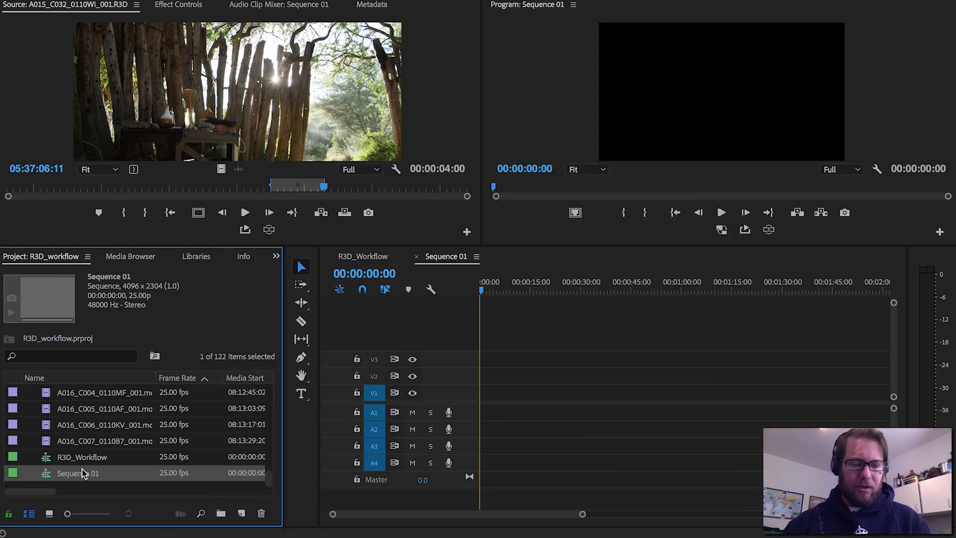
key(super+z)
Delete Sequence 01 and create a new RED Cinema sequence at 25 fps with a frame size of 4096 by 1728.
click(65, 477)
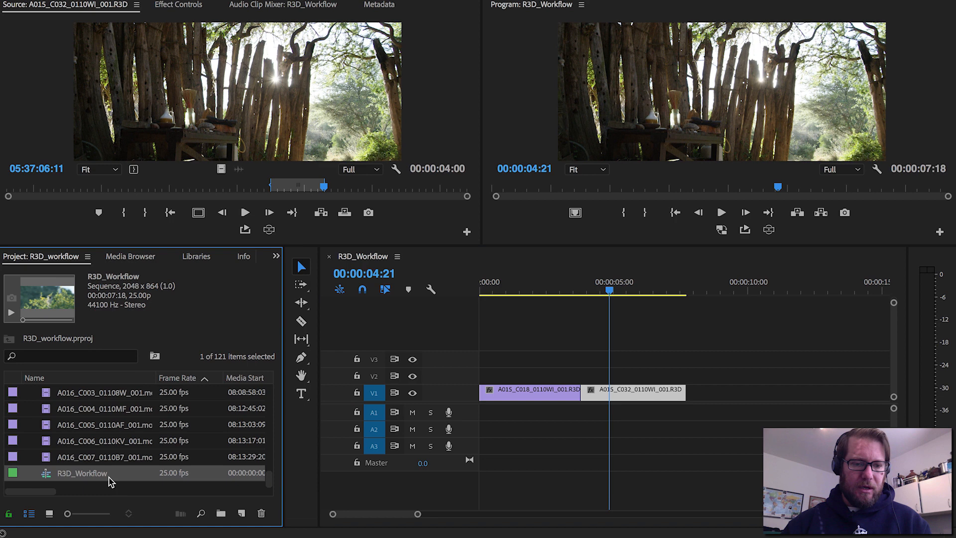
click(241, 512)
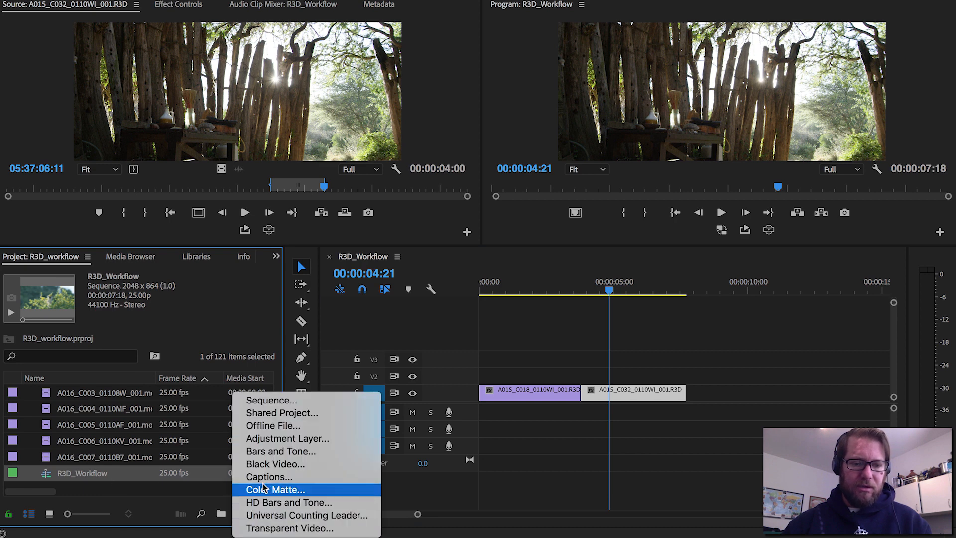
click(274, 400)
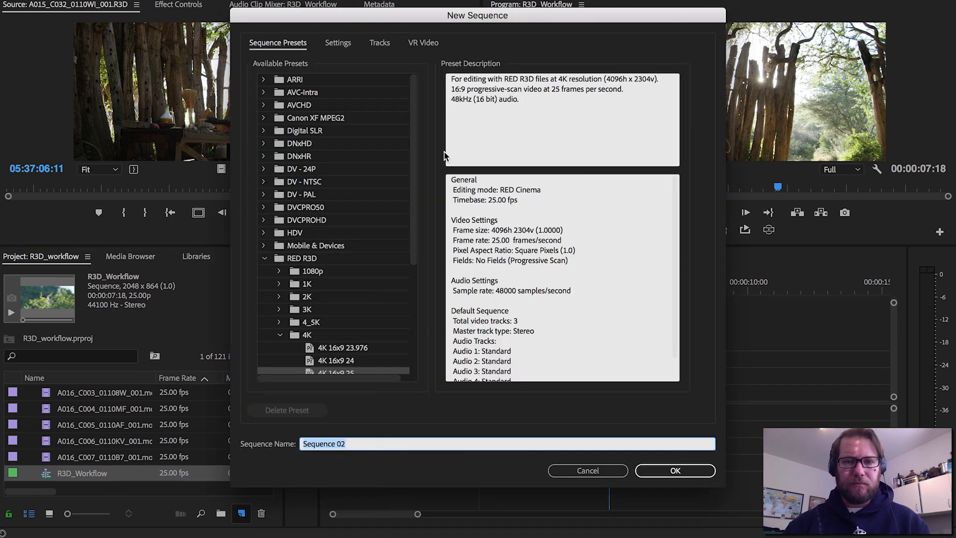
click(347, 44)
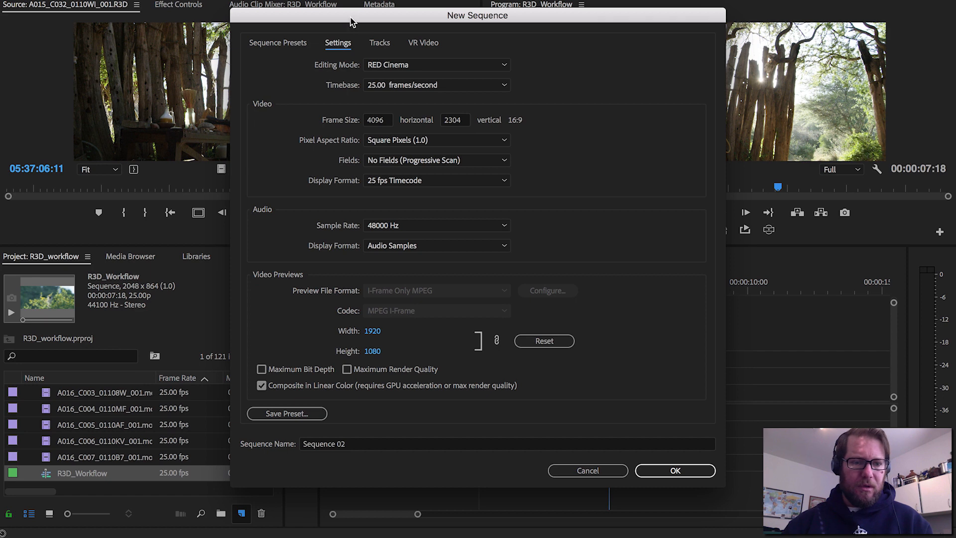
drag(351, 22, 363, 24)
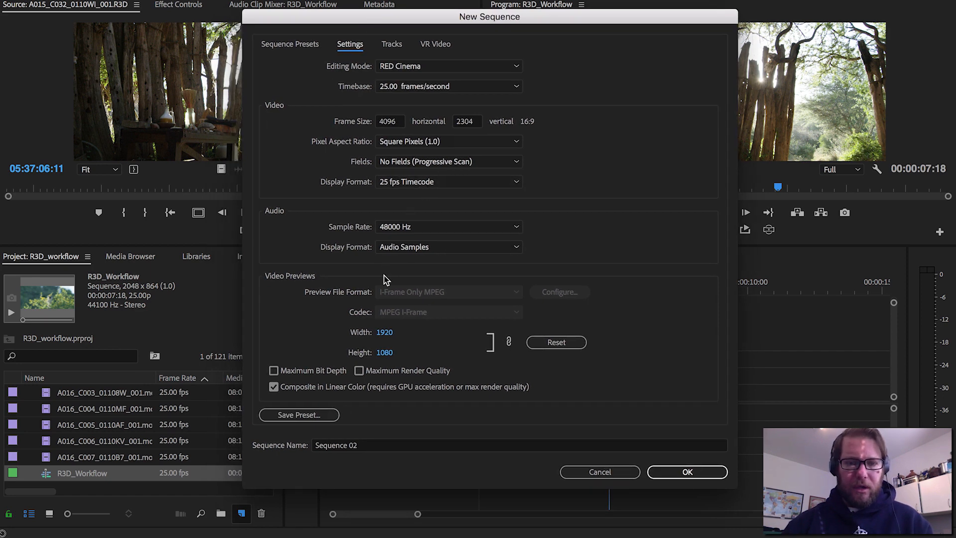
click(286, 44)
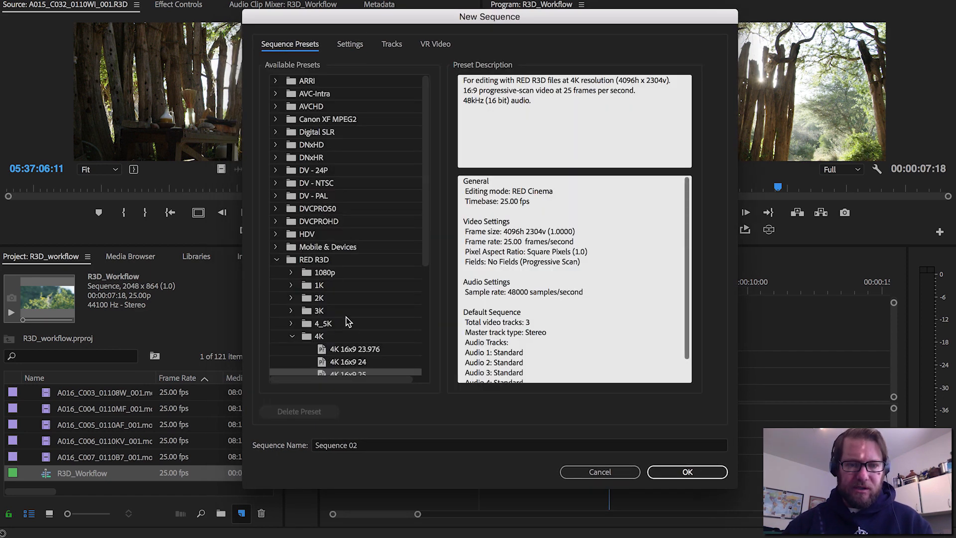
scroll(347, 322, down, 1)
click(351, 43)
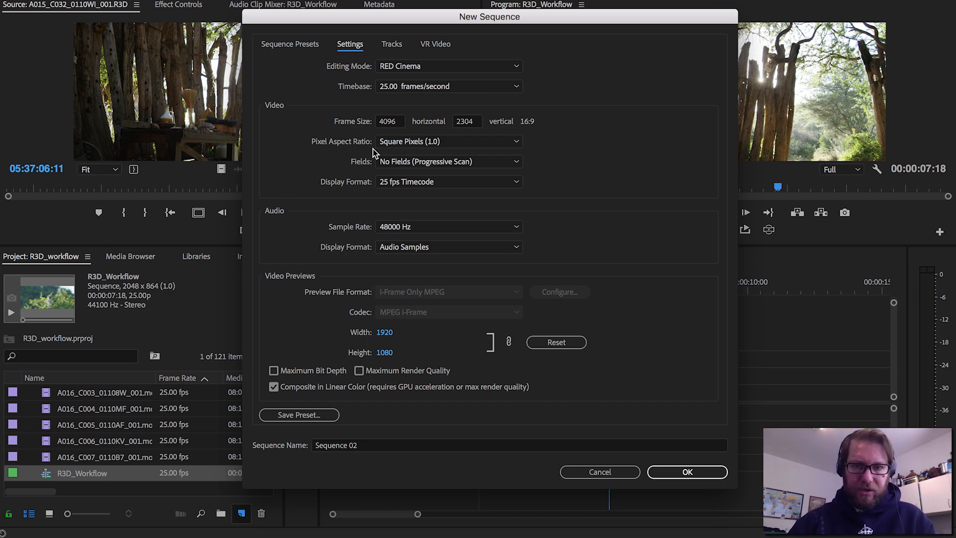
click(474, 123)
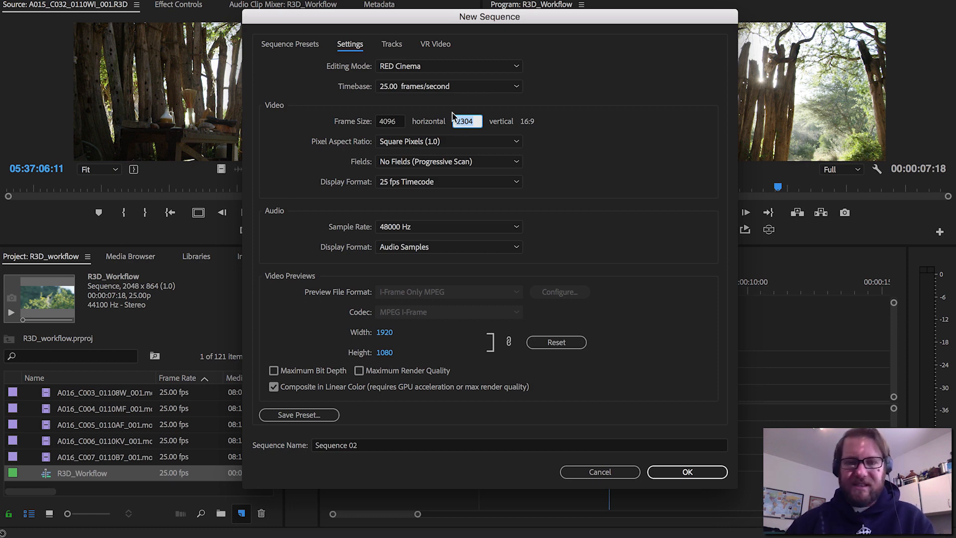
text(1728)
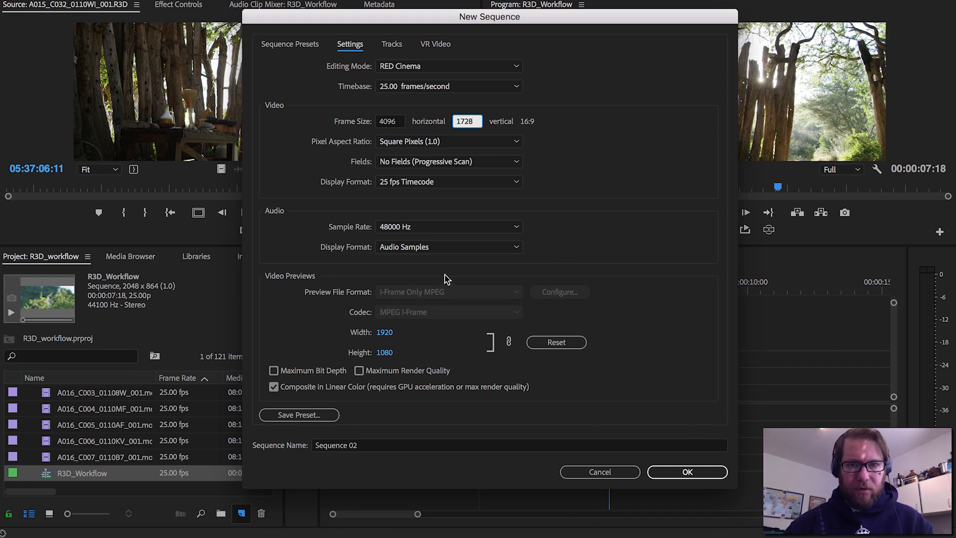
click(682, 472)
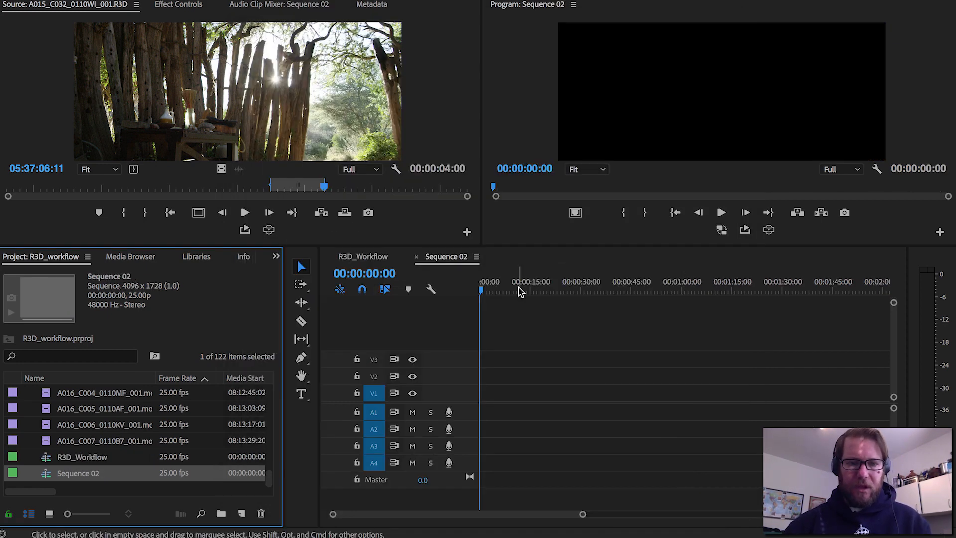
Copy both clips from the R3D_Workflow sequence and paste them into Sequence 02.
click(380, 255)
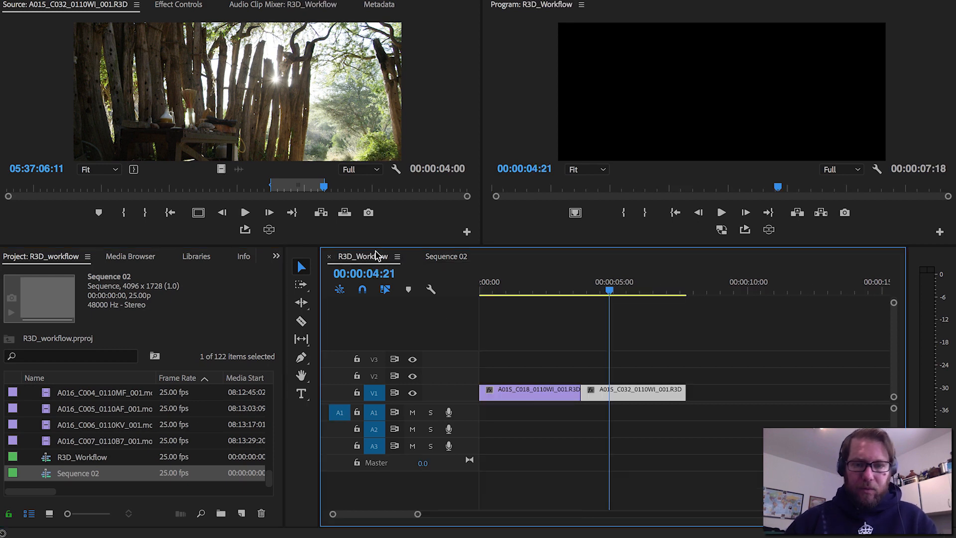
drag(650, 371, 519, 400)
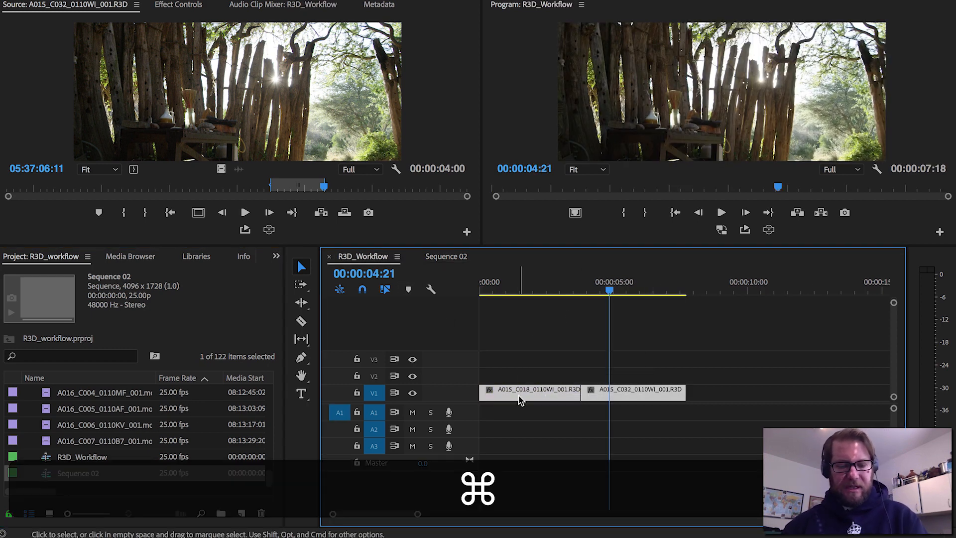
key(super+c)
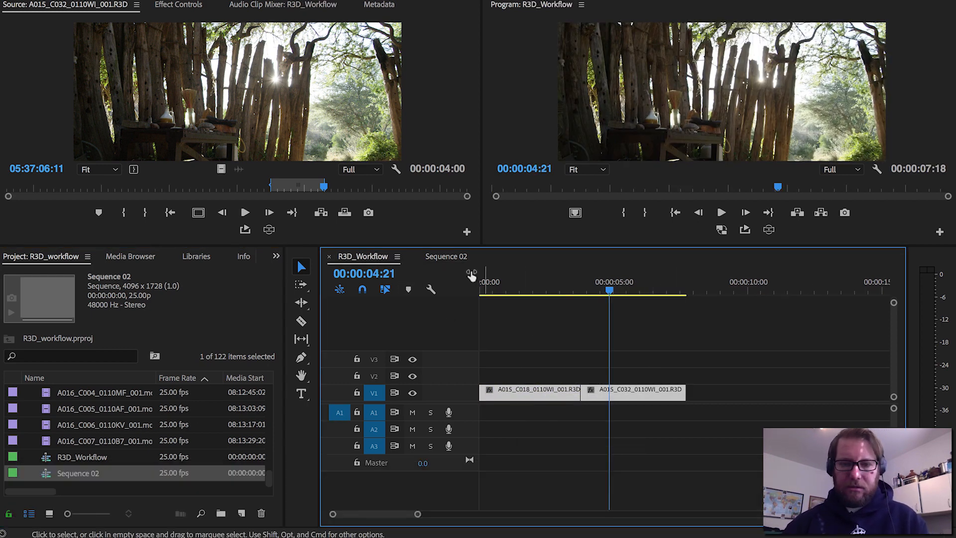
click(448, 256)
key(super+v)
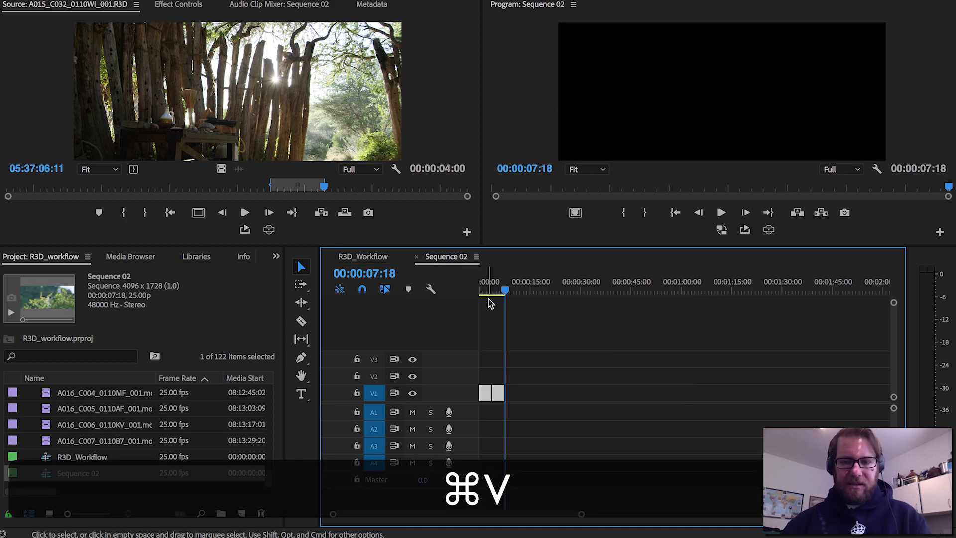
Scrub and play the first clip in Sequence 02 to check the pasted R3D footage.
click(486, 289)
key(=)
key(=)
key(=)
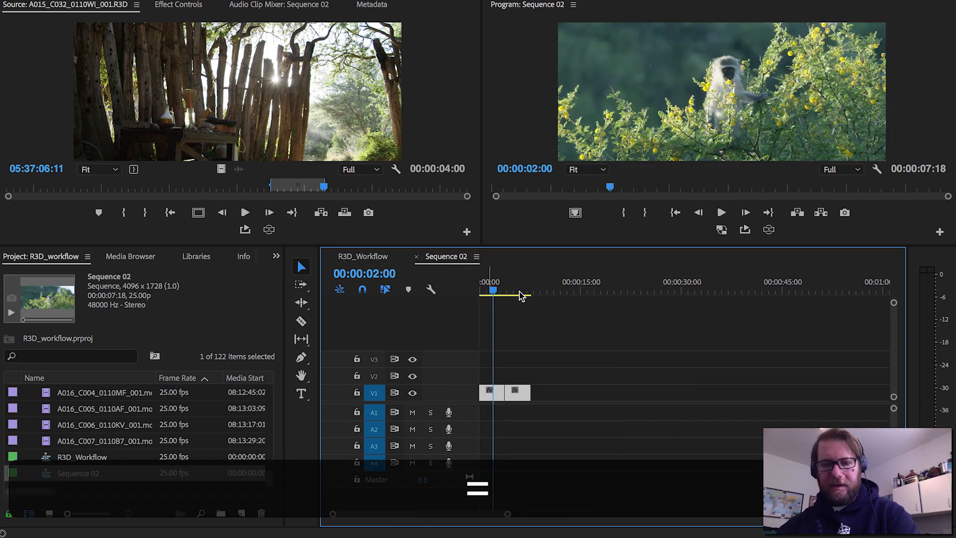
click(566, 290)
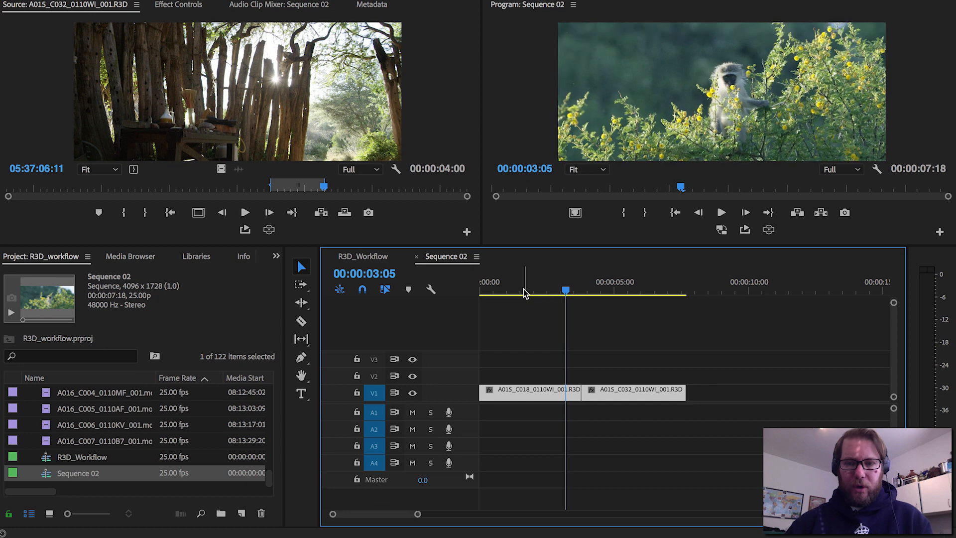
click(524, 290)
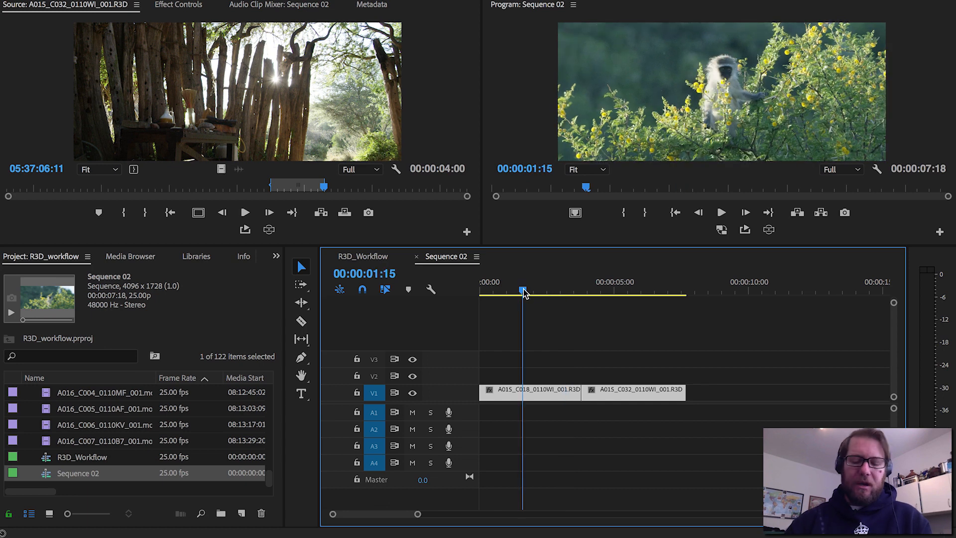
key(space)
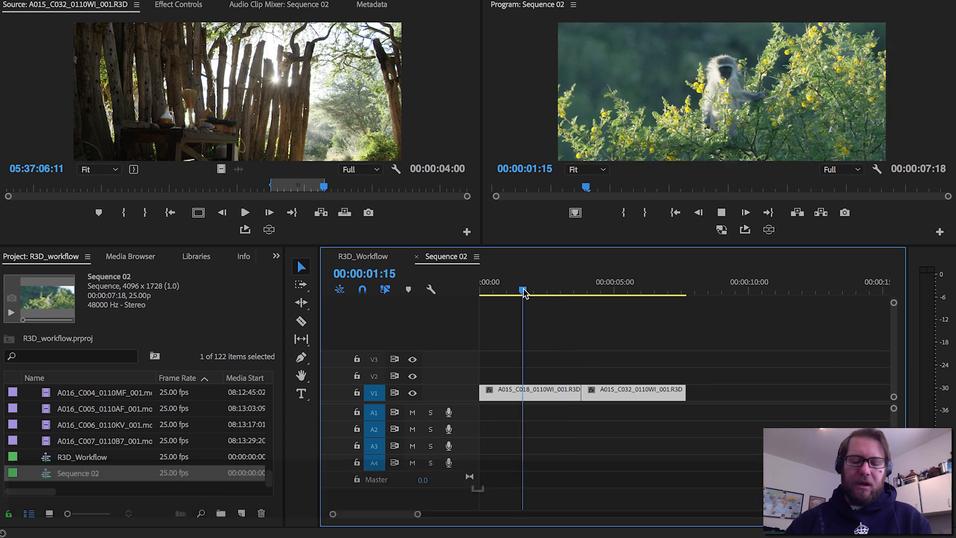
key(space)
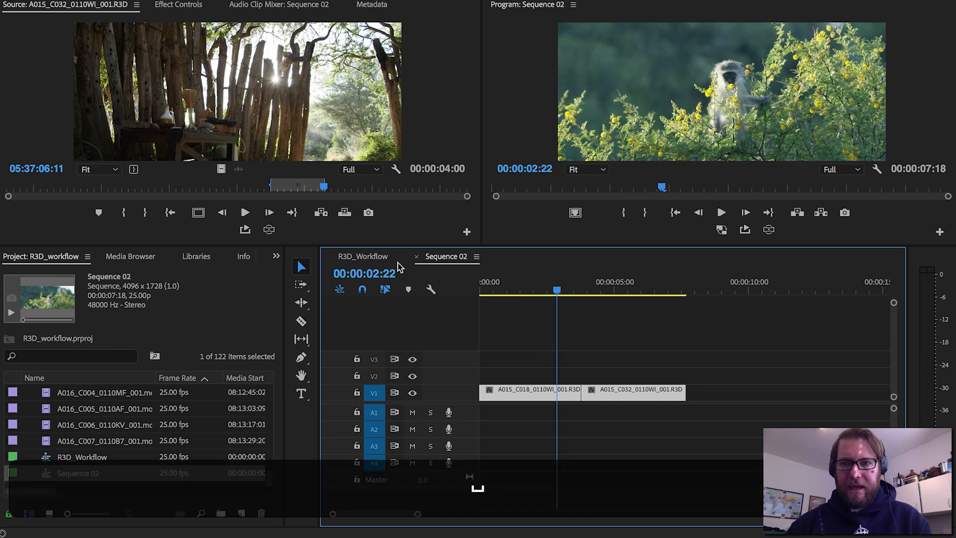
Scrub and play both clips in the R3D_Workflow sequence to compare its playback with Sequence 02.
click(366, 256)
click(508, 285)
key(space)
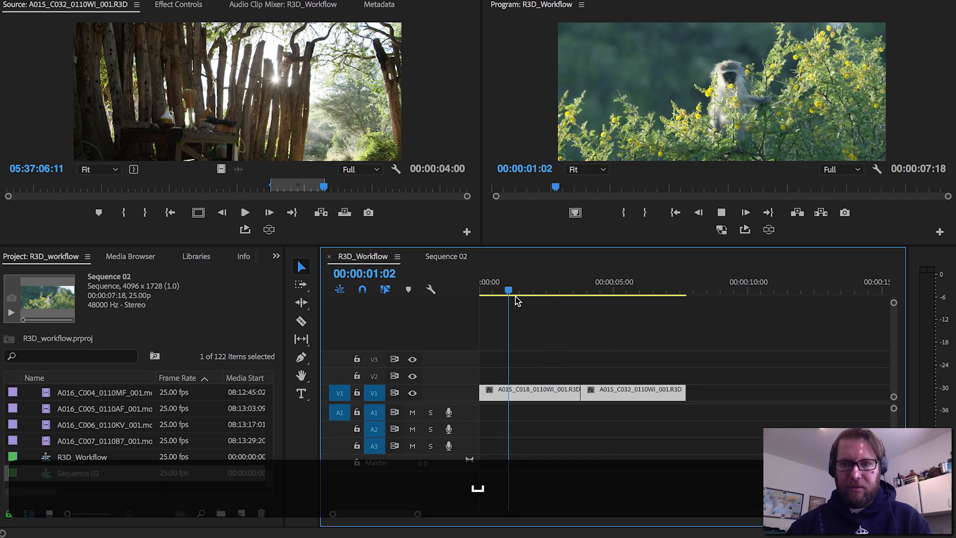
key(space)
click(544, 291)
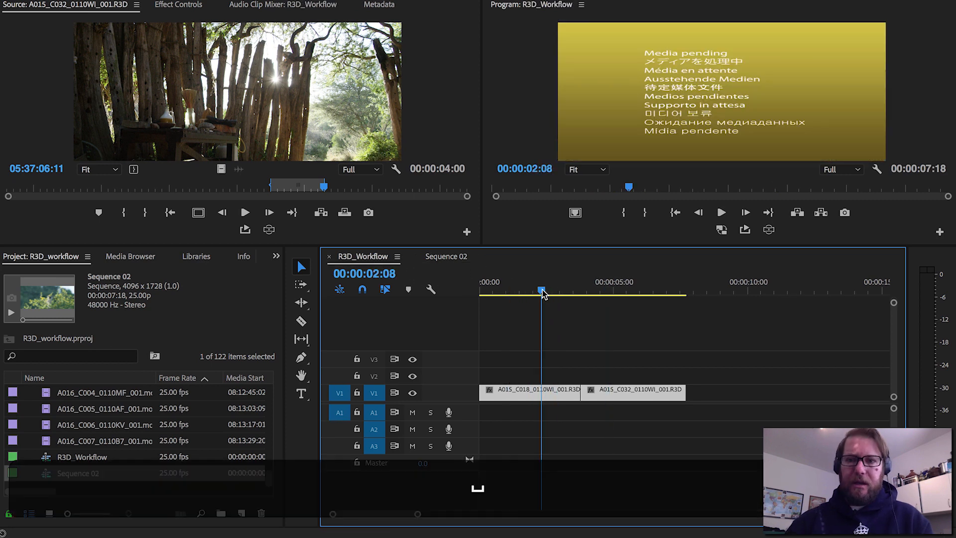
click(567, 291)
click(615, 291)
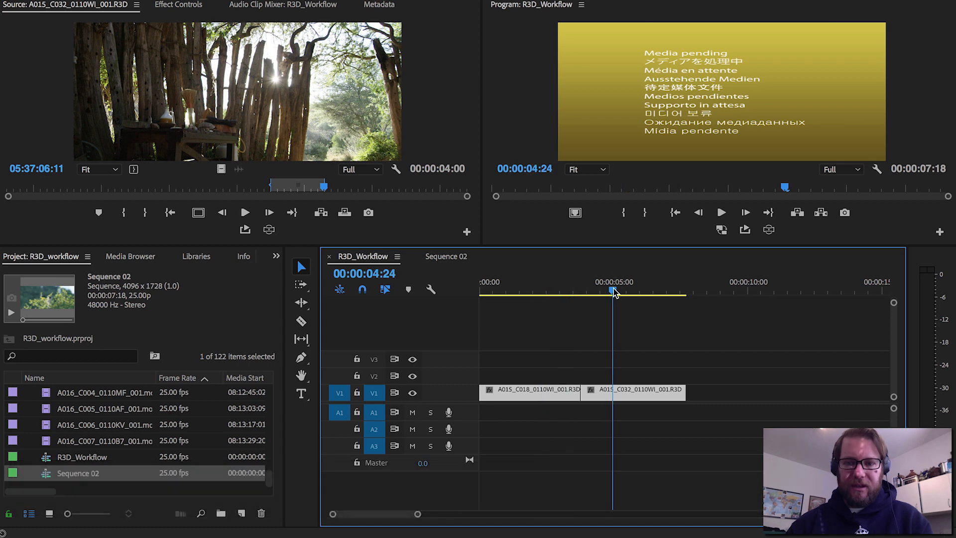
click(592, 291)
key(space)
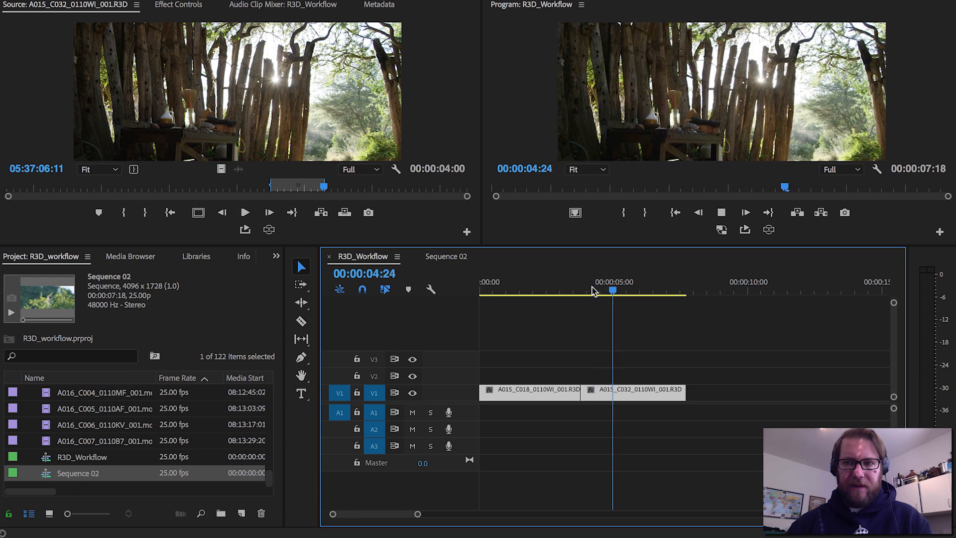
key(space)
Play Sequence 02 across the cut into its second clip at Full playback resolution.
click(447, 256)
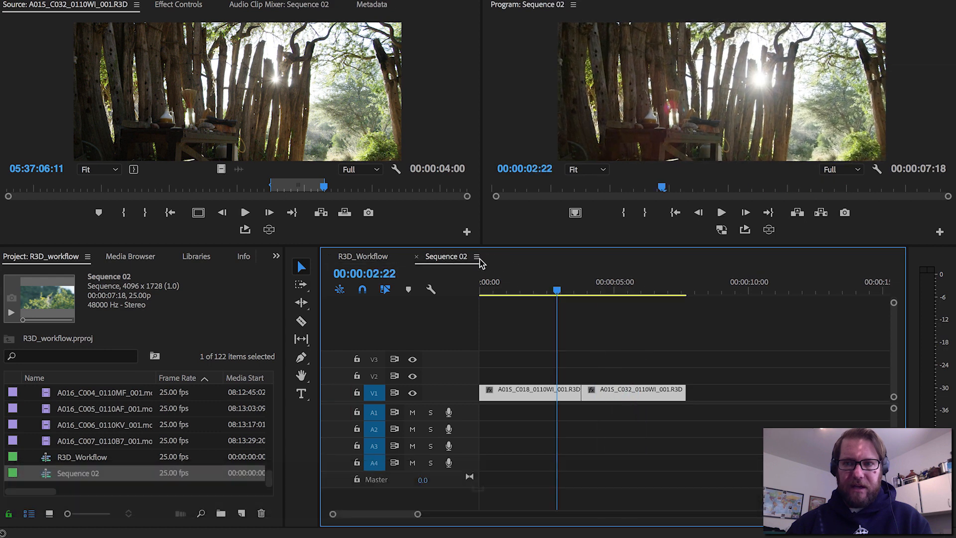
key(space)
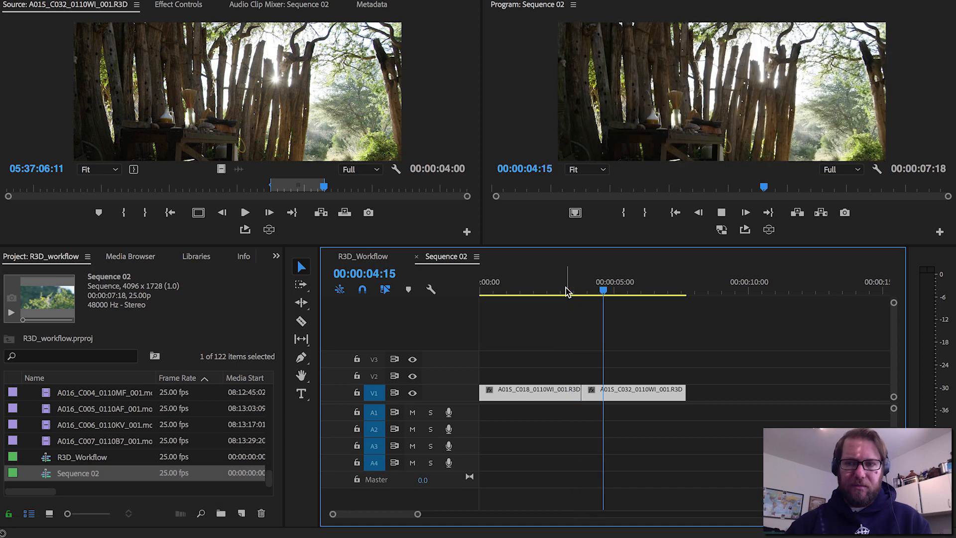
key(space)
Try playing Sequence 02 from 00:00:01:11 at 1/8 playback resolution, and return the Program monitor to Full.
click(857, 169)
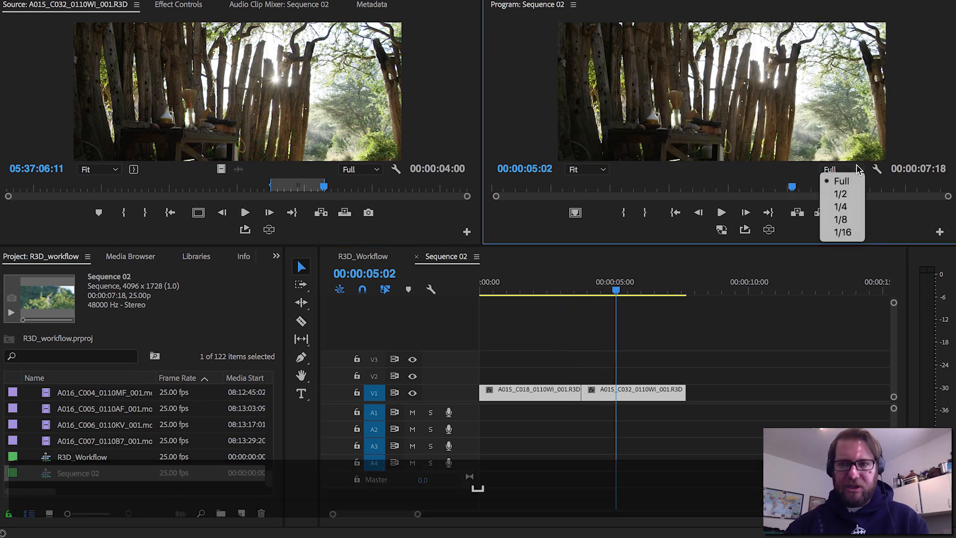
click(840, 219)
click(518, 282)
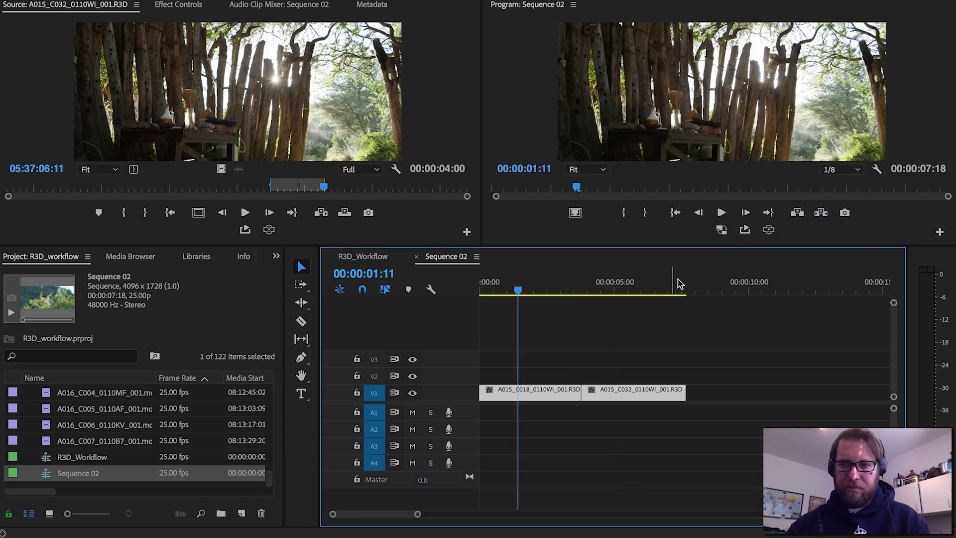
key(space)
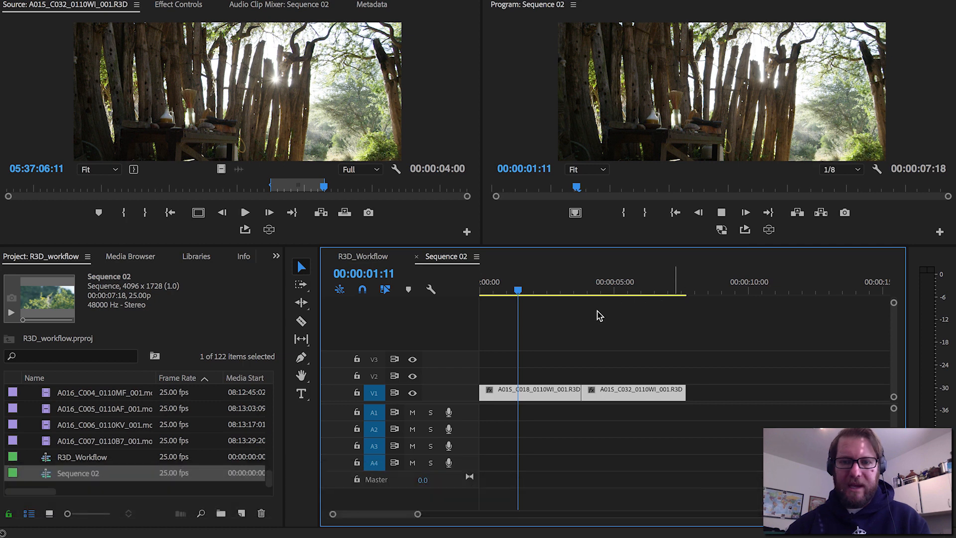
scroll(598, 314, right, 1)
key(space)
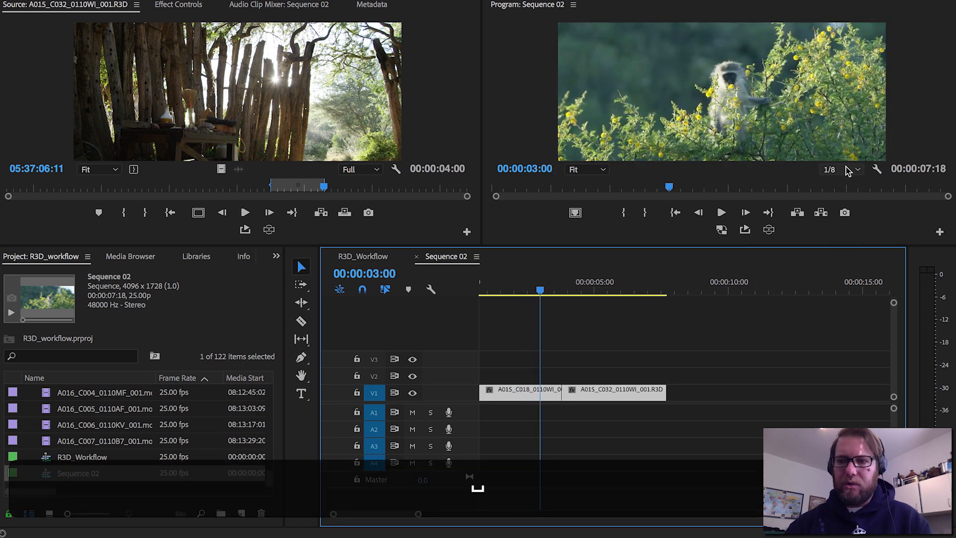
click(844, 170)
click(841, 183)
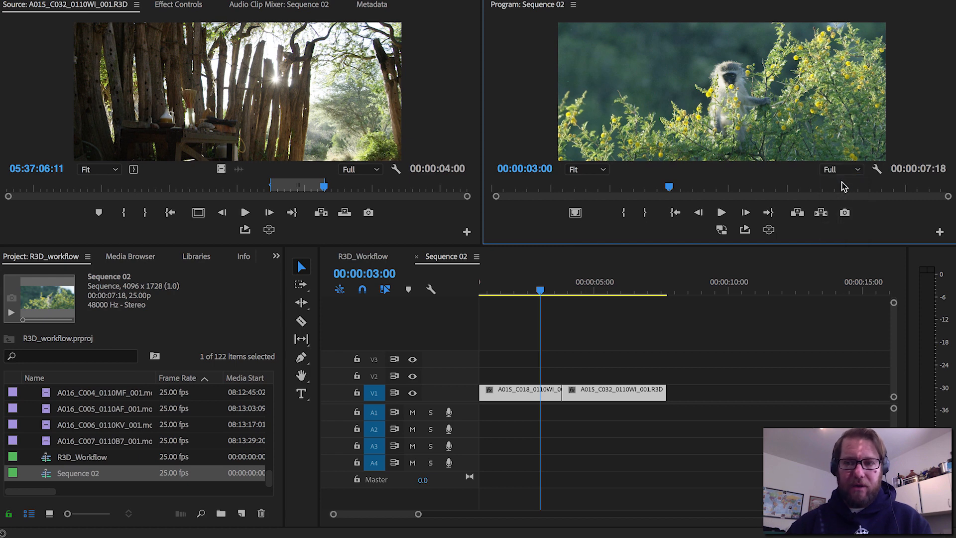
Make the Toggle Proxies control available in the Program monitor, enable proxies at 00:00:05:00 and save the project.
click(940, 232)
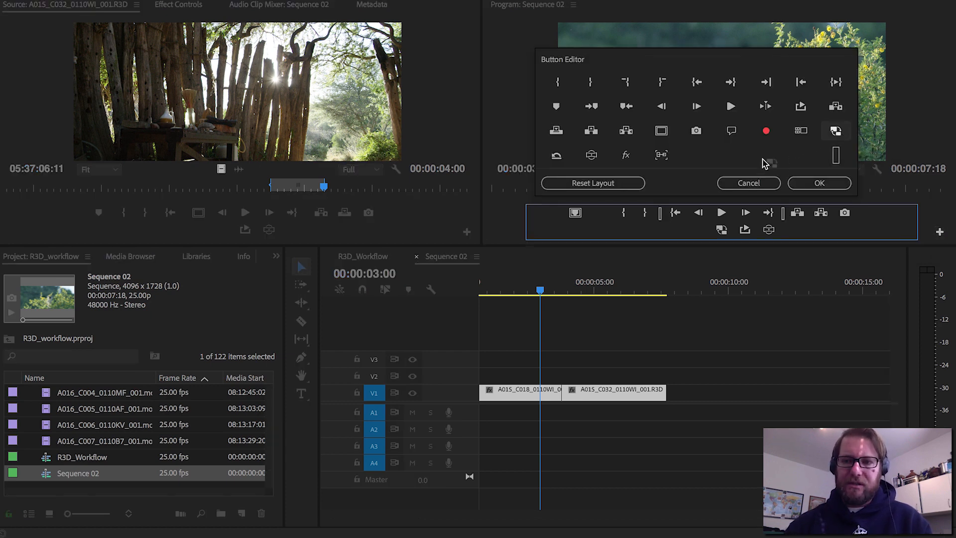
click(819, 184)
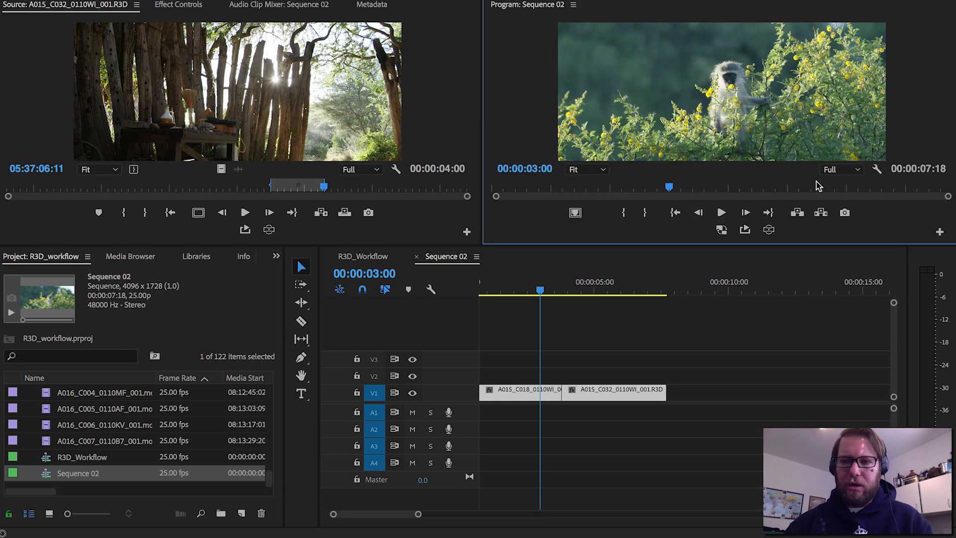
click(594, 285)
click(721, 229)
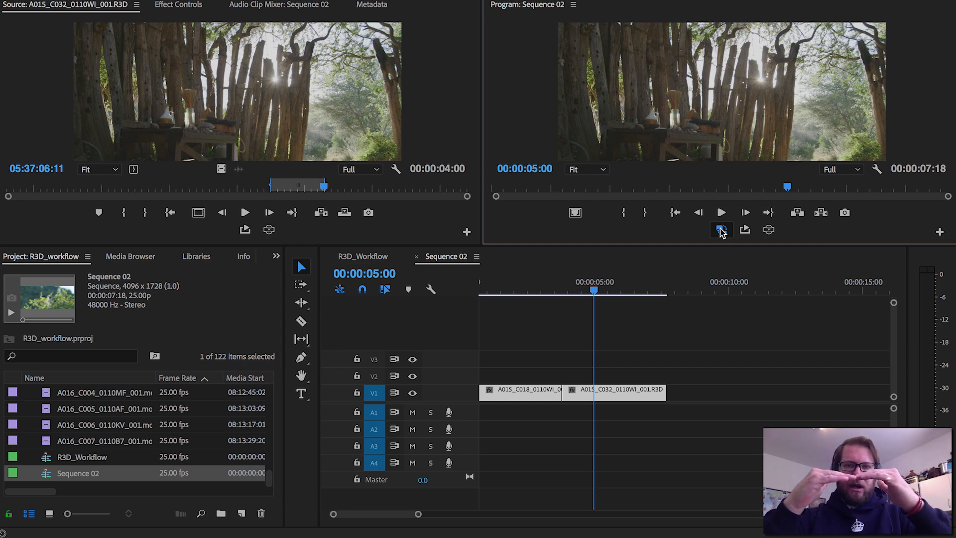
key(super+s)
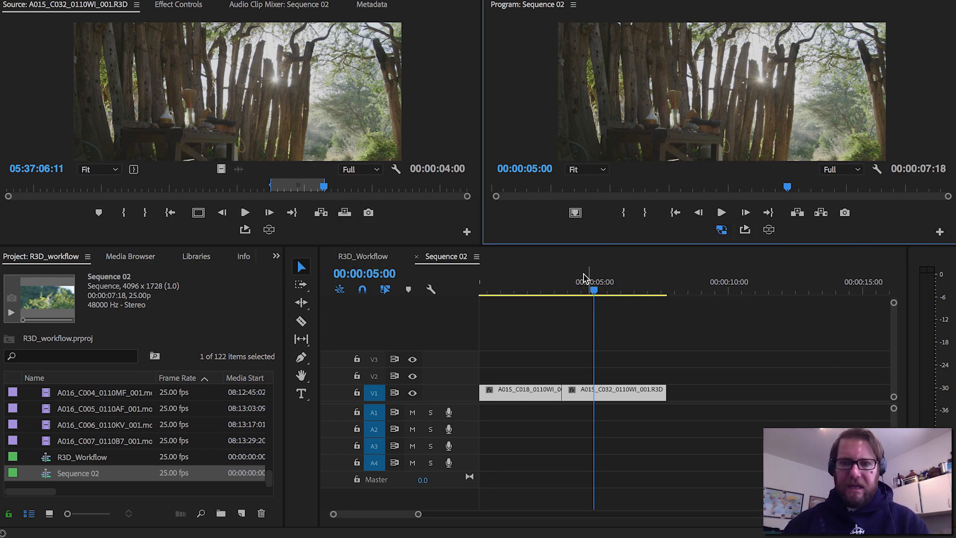
Play Sequence 02 from its start with proxies enabled.
drag(558, 285, 447, 293)
key(Home)
key(space)
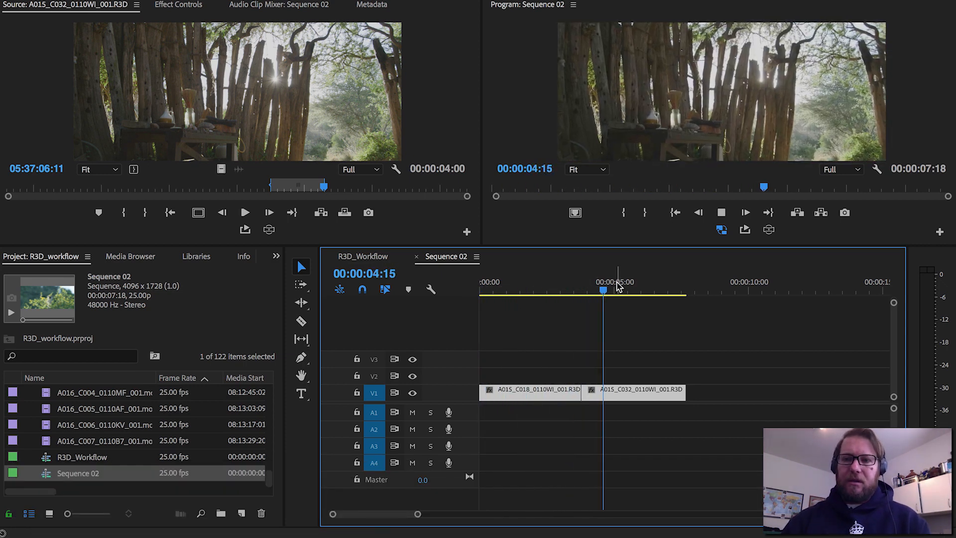
Stop playback of Sequence 02 and check the Scale to Frame Size video option for the selected clips.
key(space)
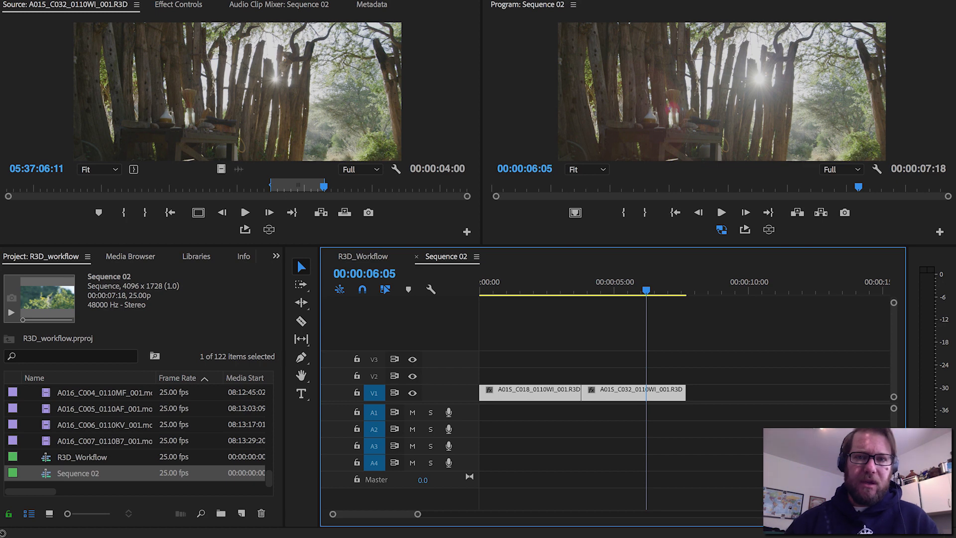
click(416, 0)
text(Se)
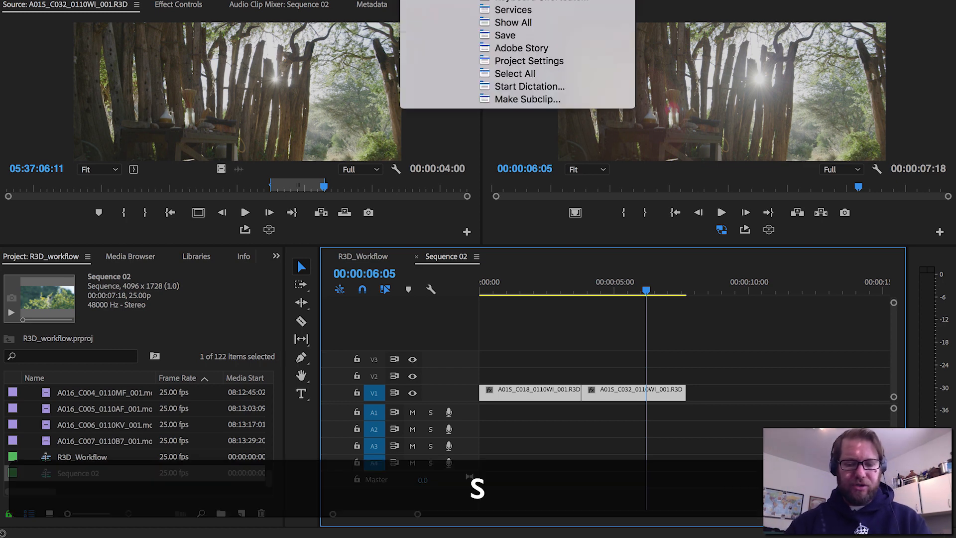
mouse_move(438, 1)
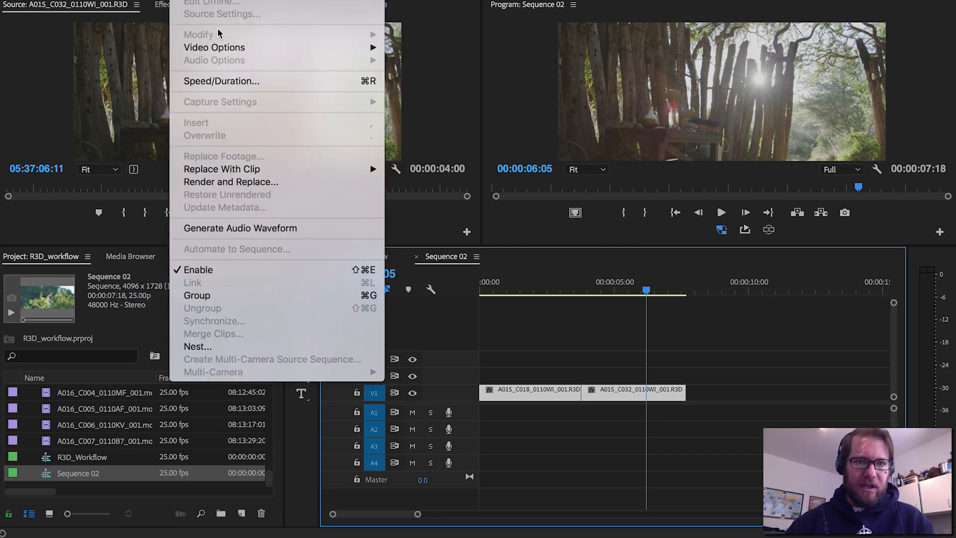
mouse_move(219, 50)
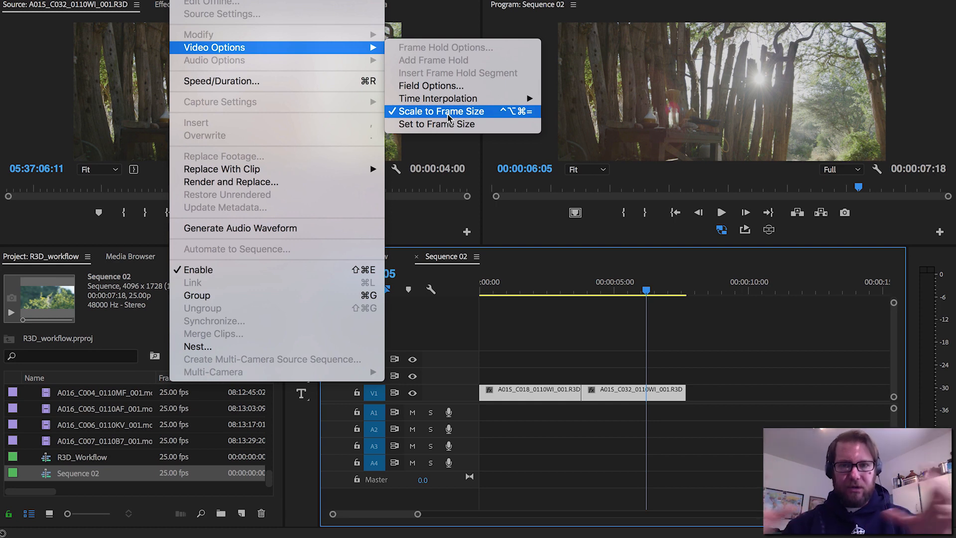
click(552, 289)
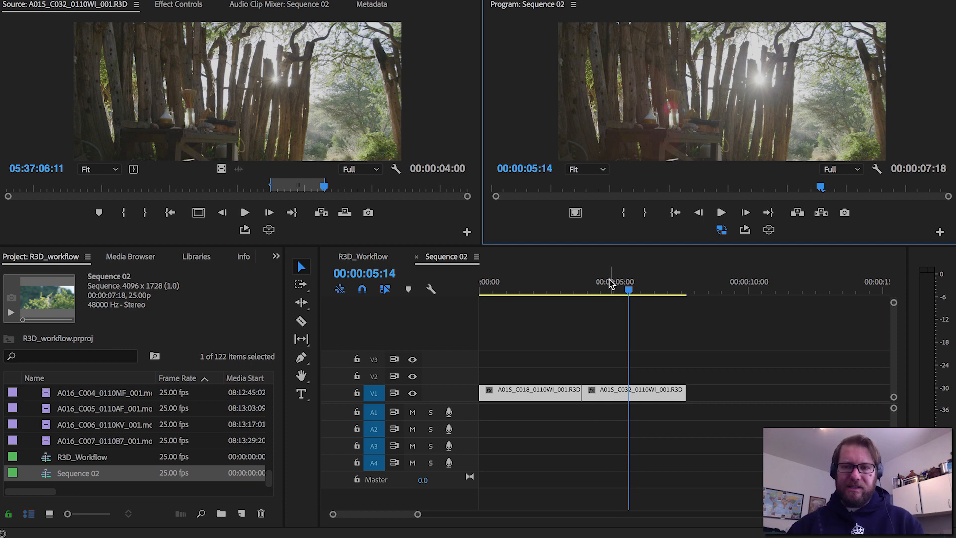
Play the second clip from 00:00:05:06 in the maximized Program monitor with proxies enabled, and switch proxies off after restoring the layout.
click(722, 230)
drag(625, 289, 624, 292)
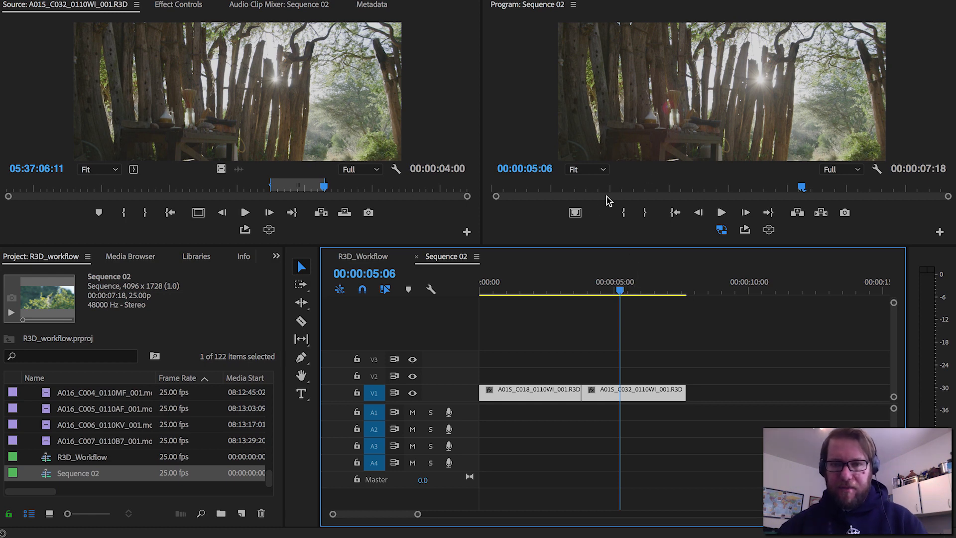
key(grave)
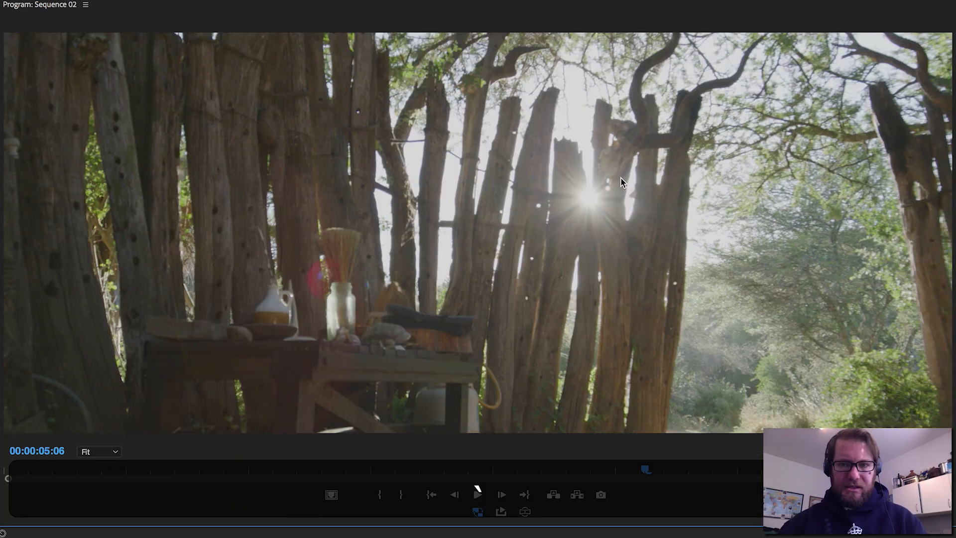
key(space)
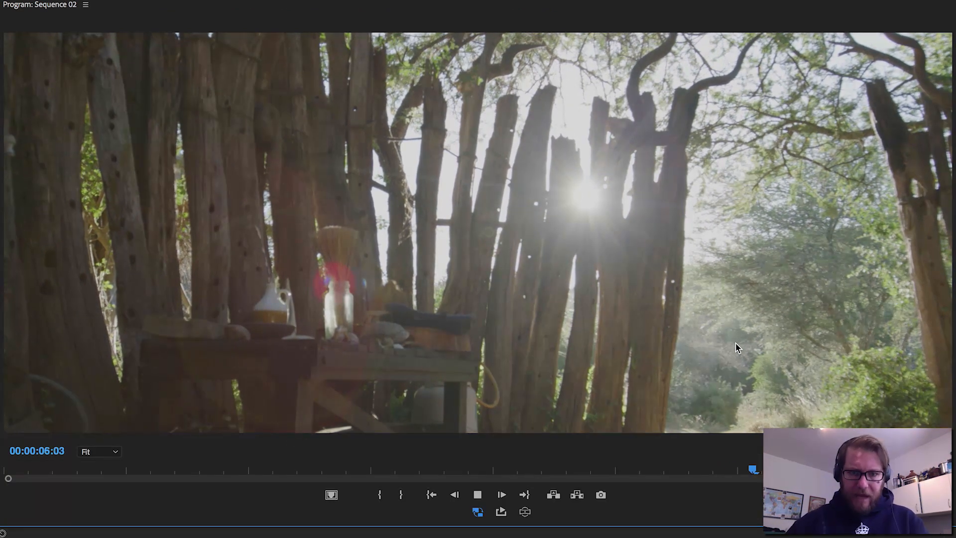
key(space)
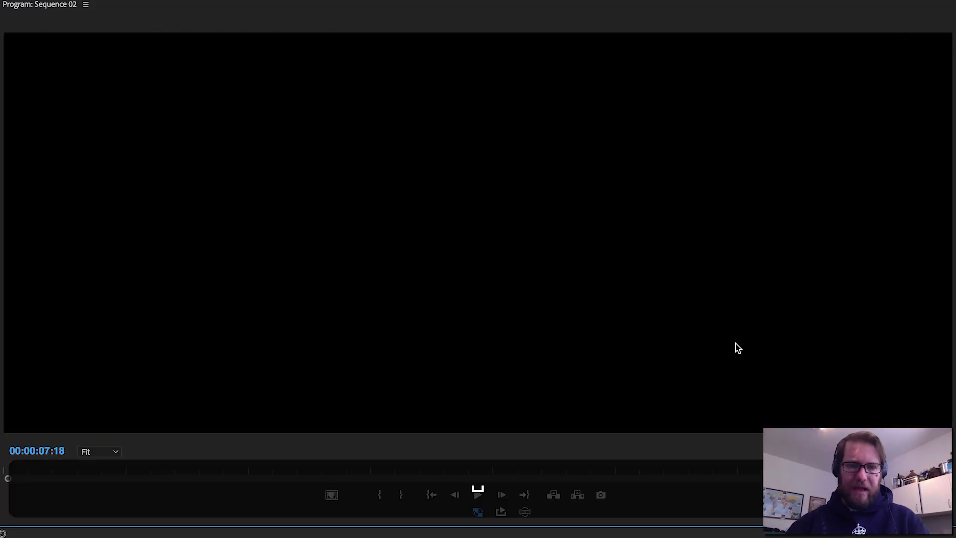
key(Up)
key(space)
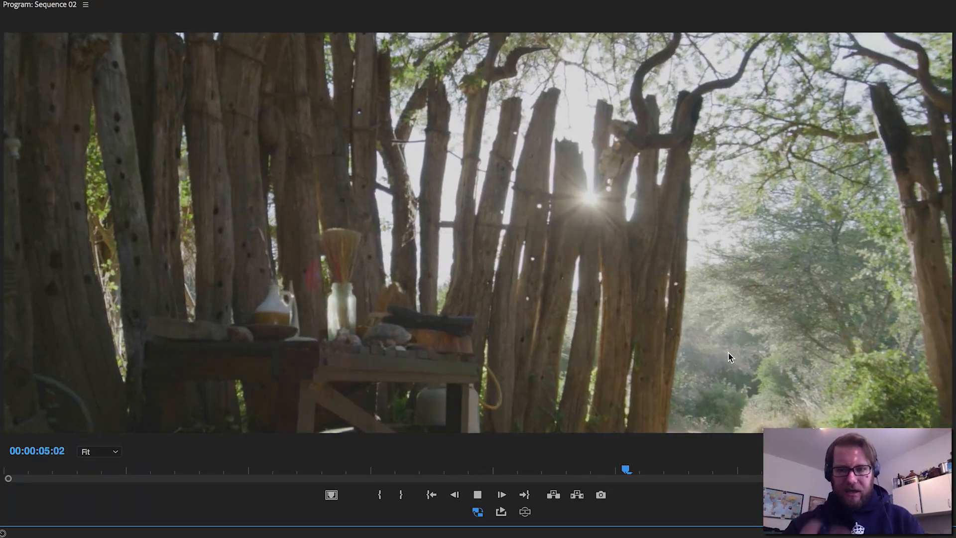
key(space)
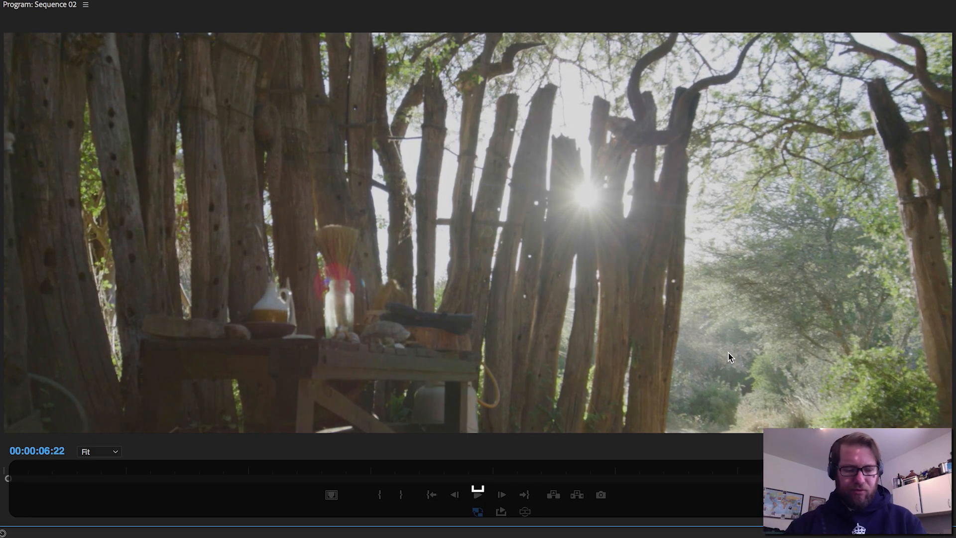
key(grave)
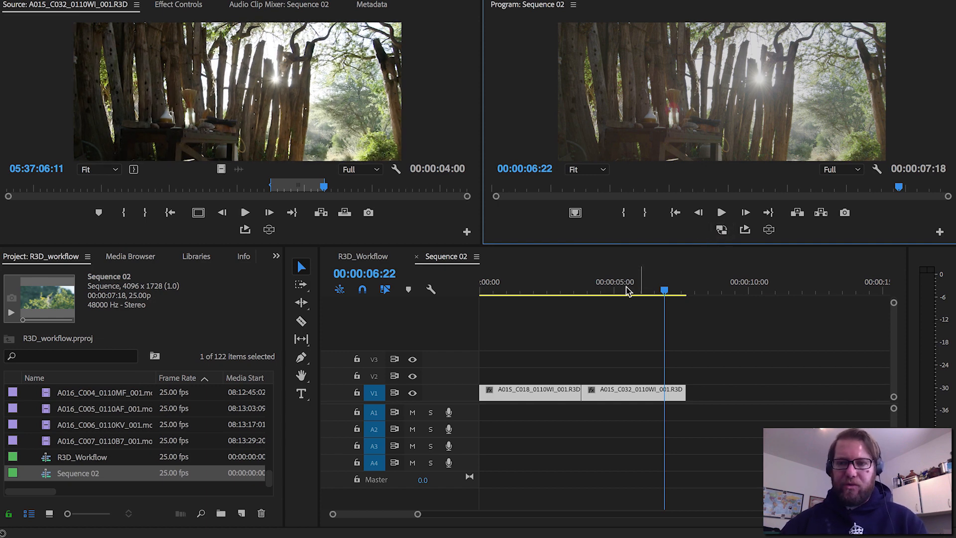
At 00:00:05:11, select only the A015_C032_0110WI_001.R3D clip and collapse its Motion and Opacity effects.
click(627, 290)
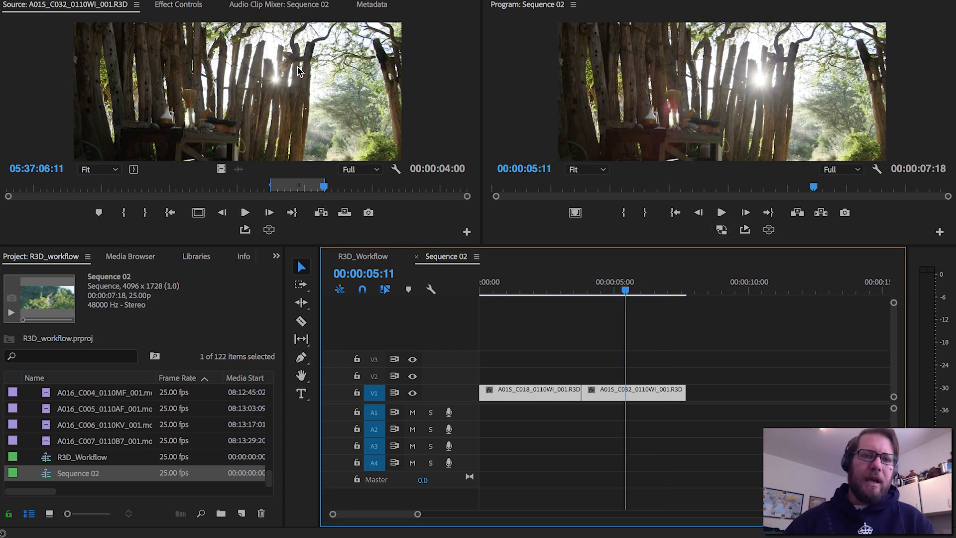
click(177, 6)
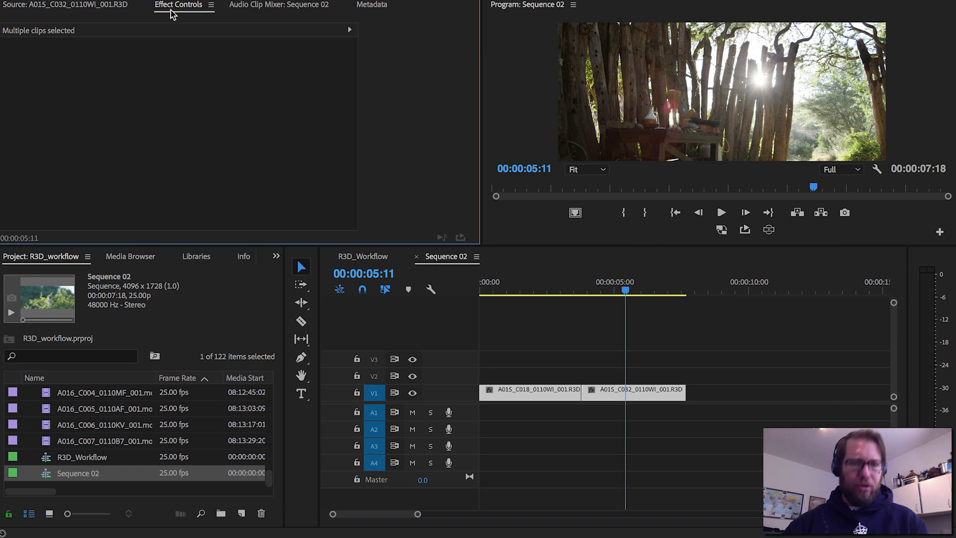
click(581, 357)
click(613, 391)
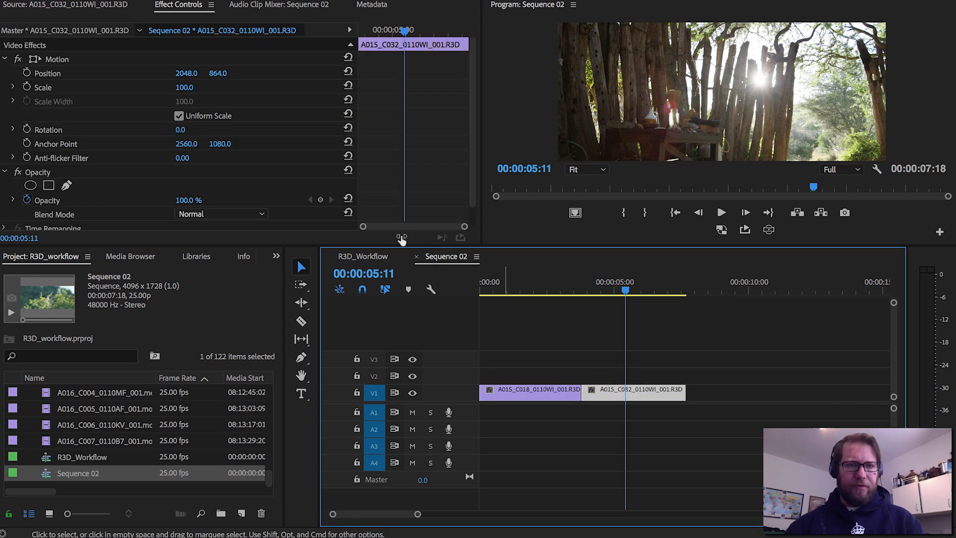
click(181, 32)
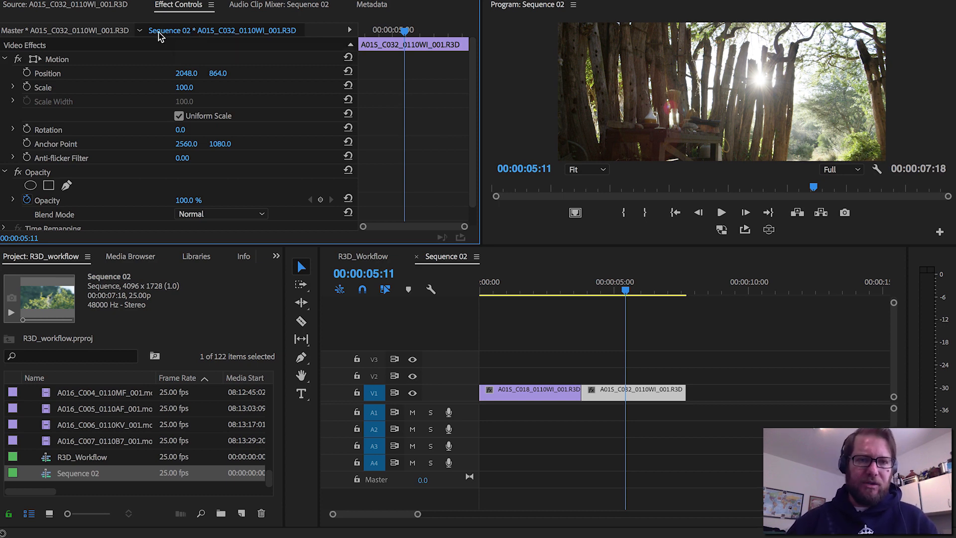
click(4, 59)
click(4, 74)
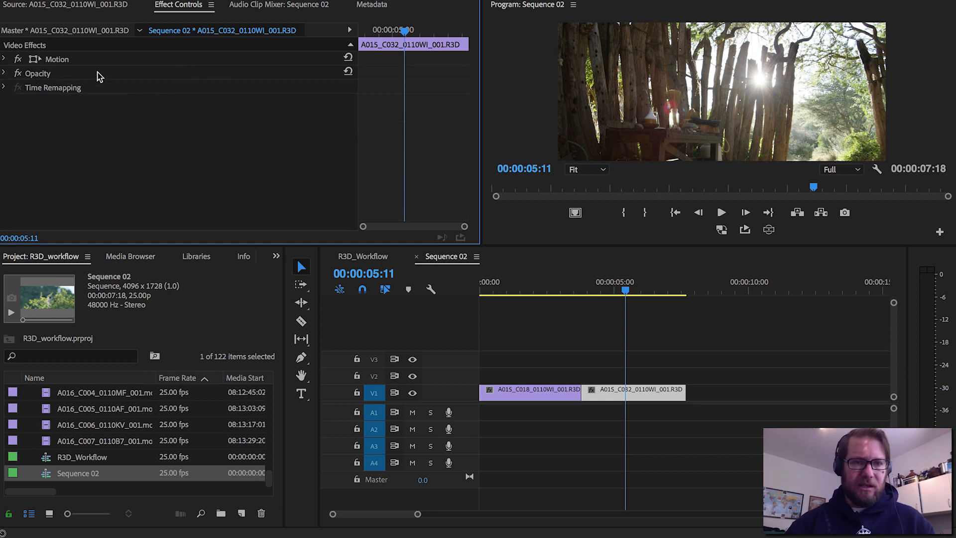
In the master clip's RED Source Settings, set the color space to REDWideGamutRGB and the gamma curve to Log 3G10.
click(63, 33)
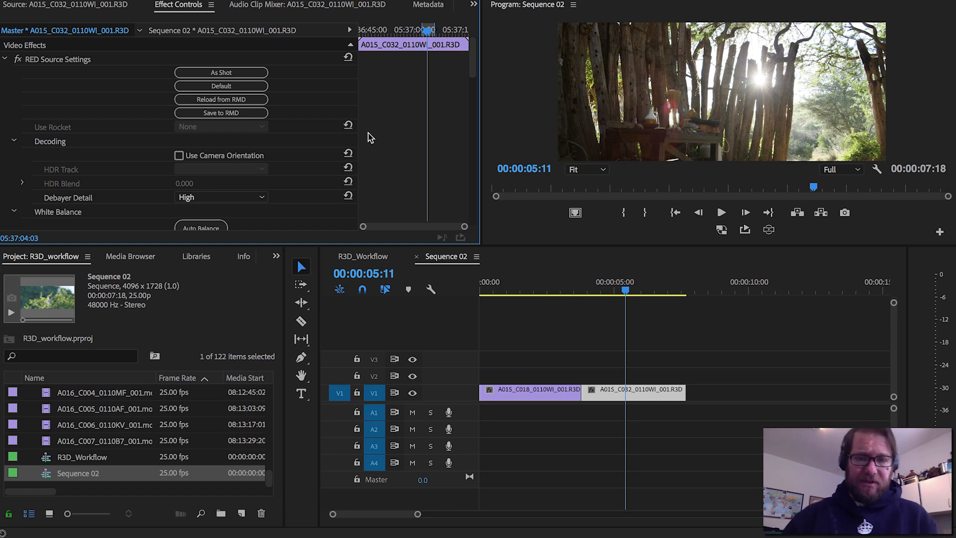
scroll(379, 133, down, 2)
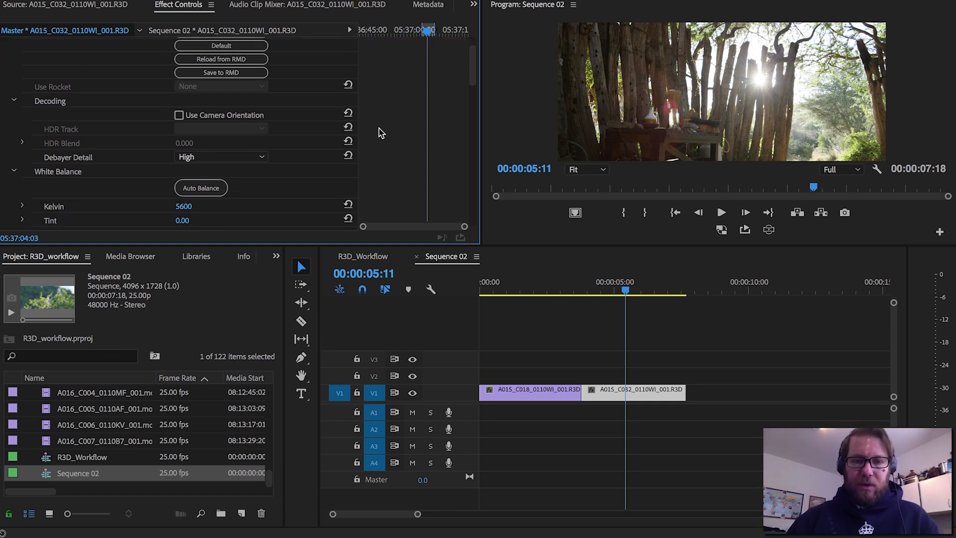
scroll(379, 133, down, 5)
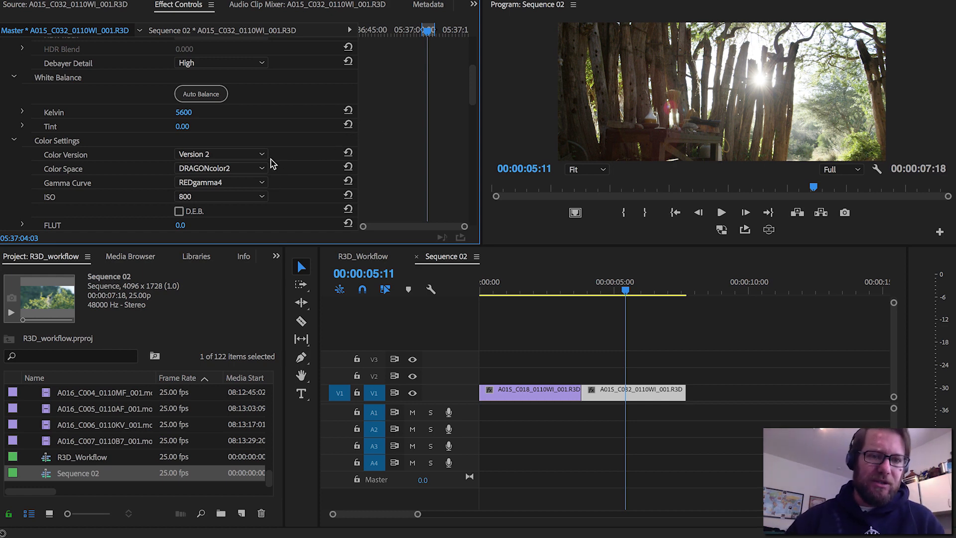
click(241, 169)
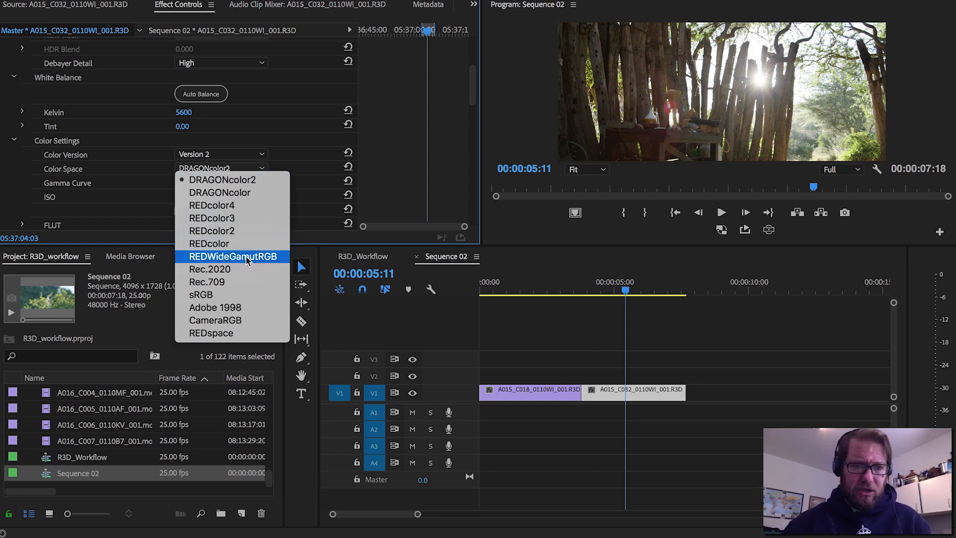
key(Escape)
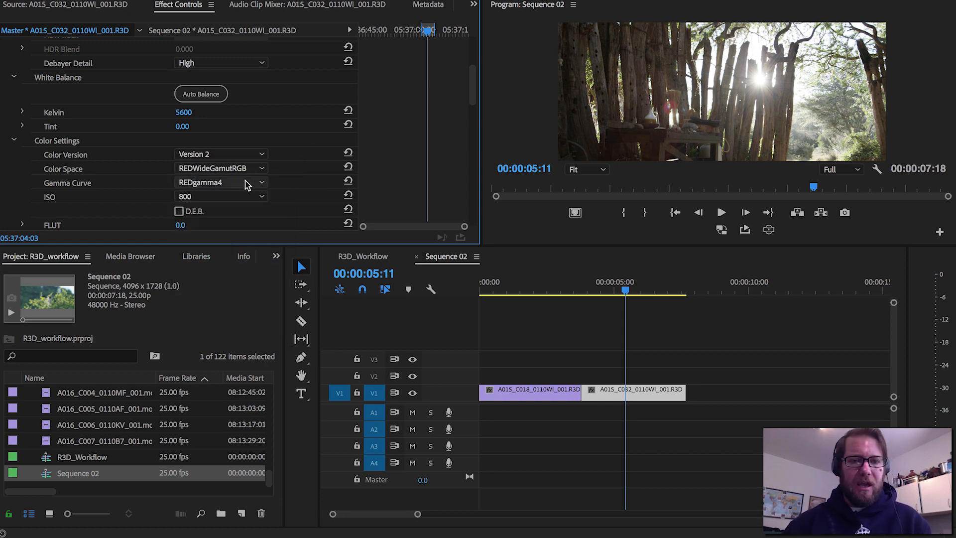
click(244, 184)
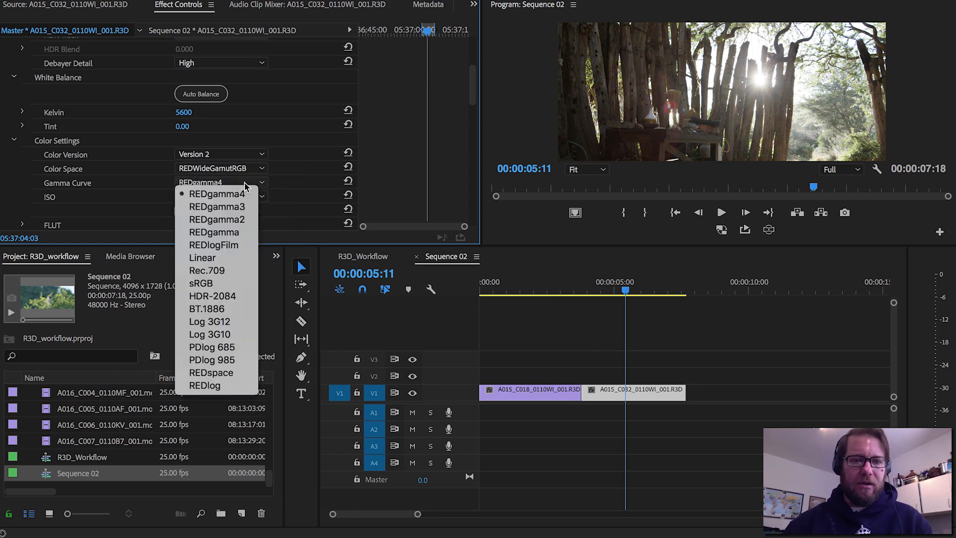
click(219, 334)
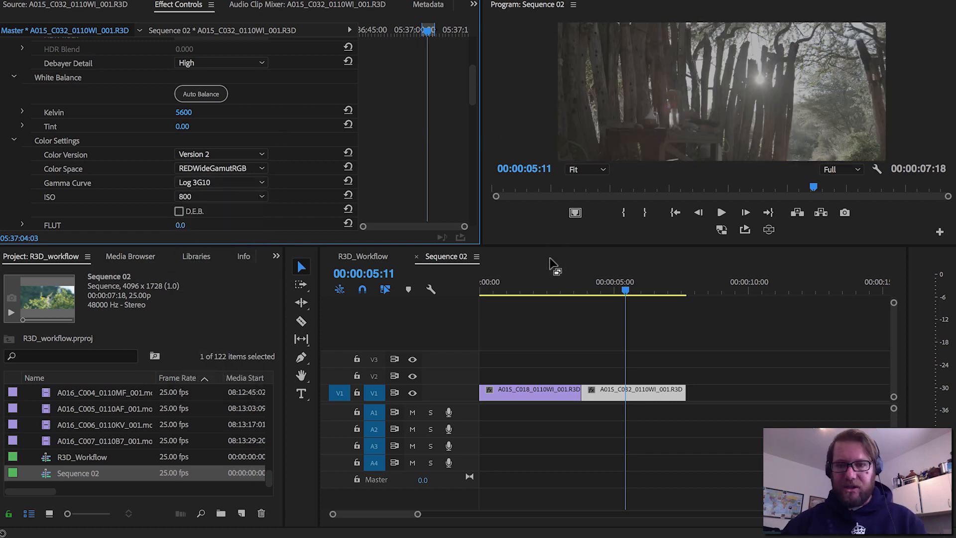
Enlarge the Program monitor and inspect the log image at 00:00:04:03 and 00:00:05:06 in the maximized view.
drag(570, 245, 570, 267)
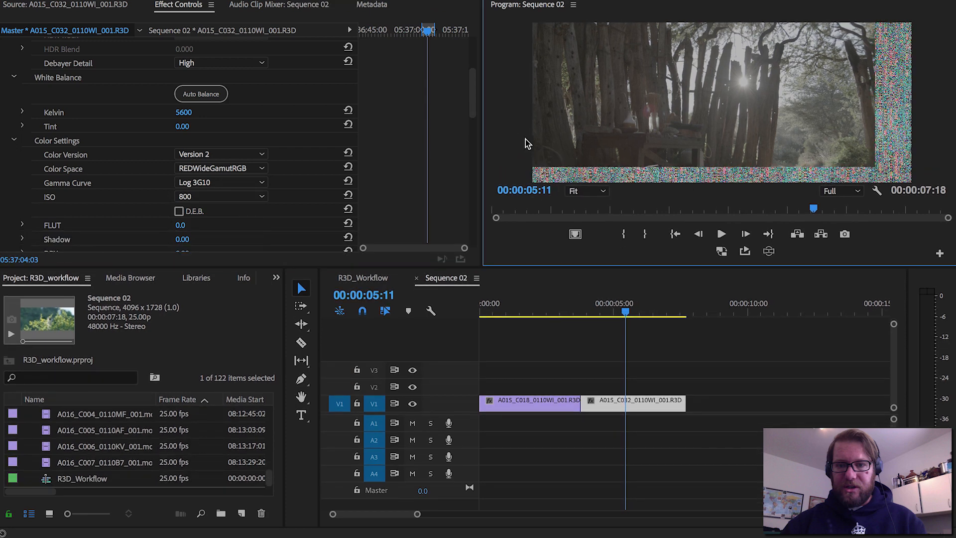
key(grave)
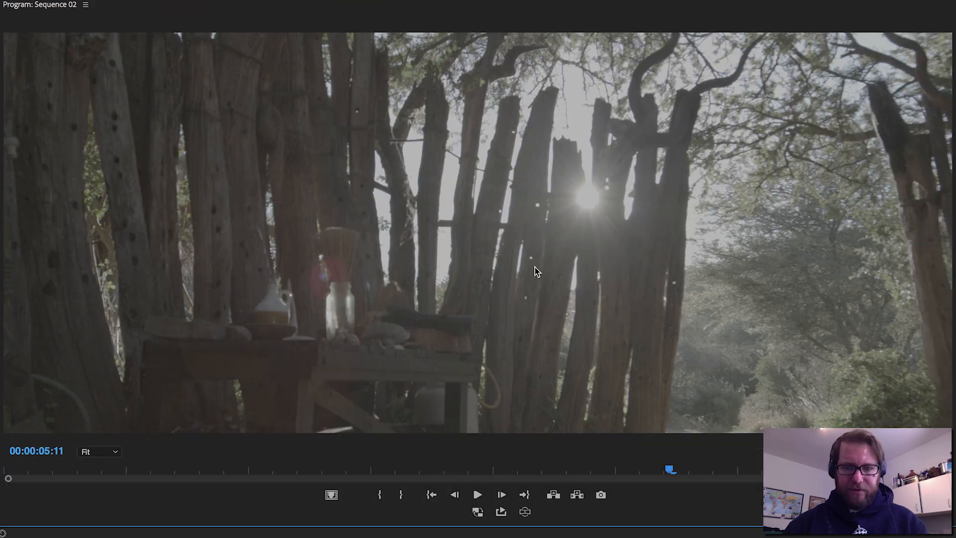
click(508, 469)
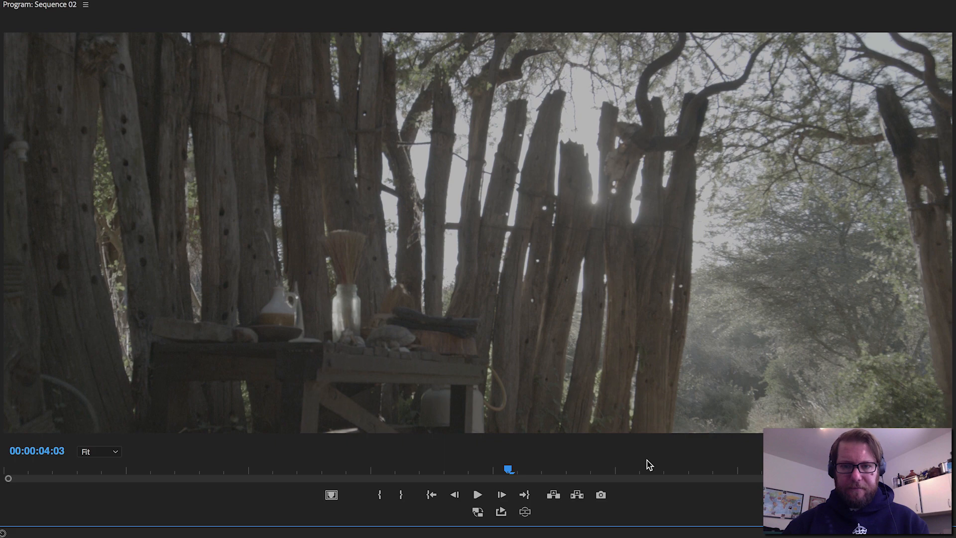
click(648, 461)
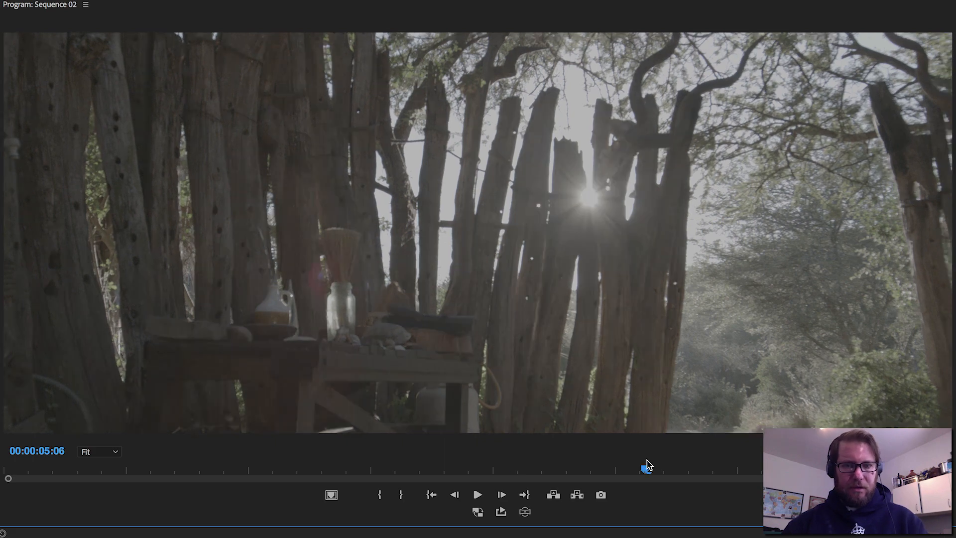
key(grave)
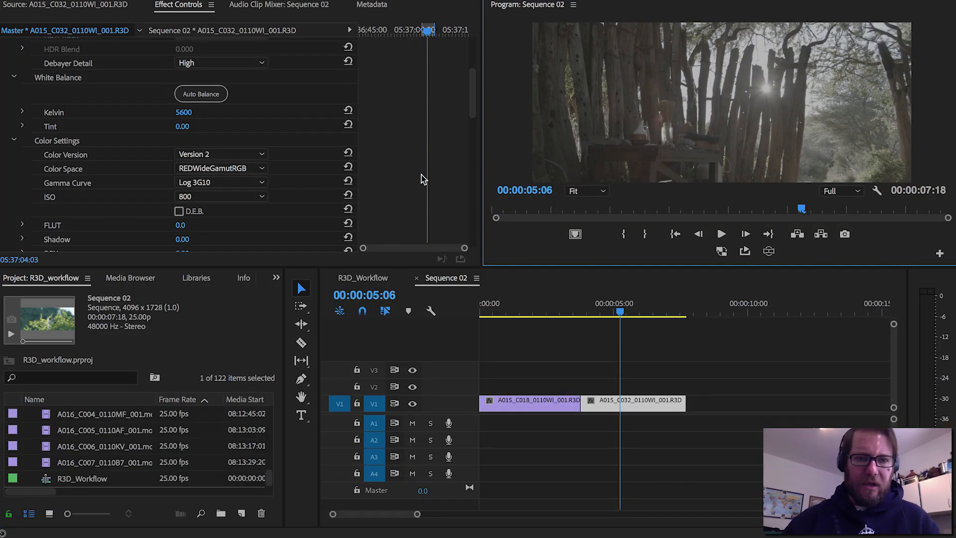
Enable D.E.B. in the master clip's RED color settings and save the project.
scroll(375, 167, down, 2)
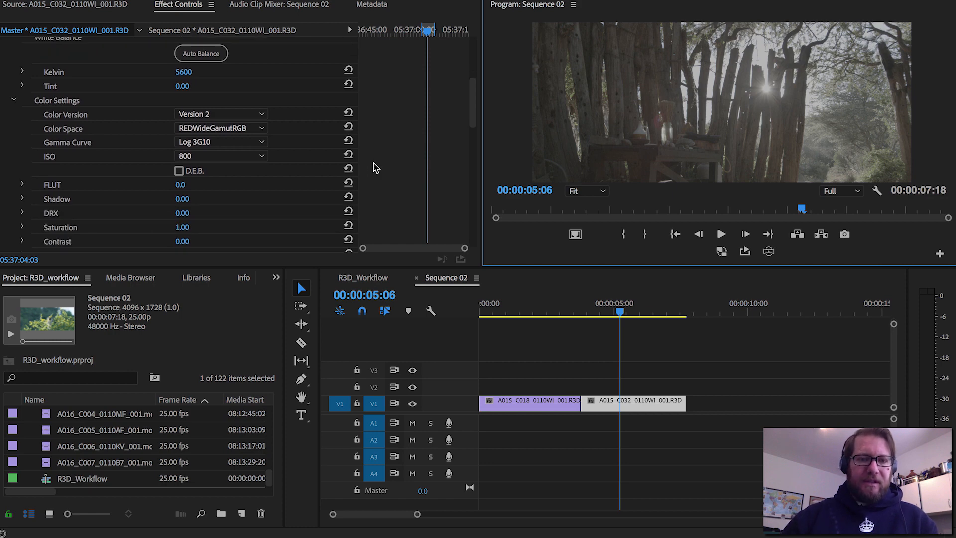
click(178, 172)
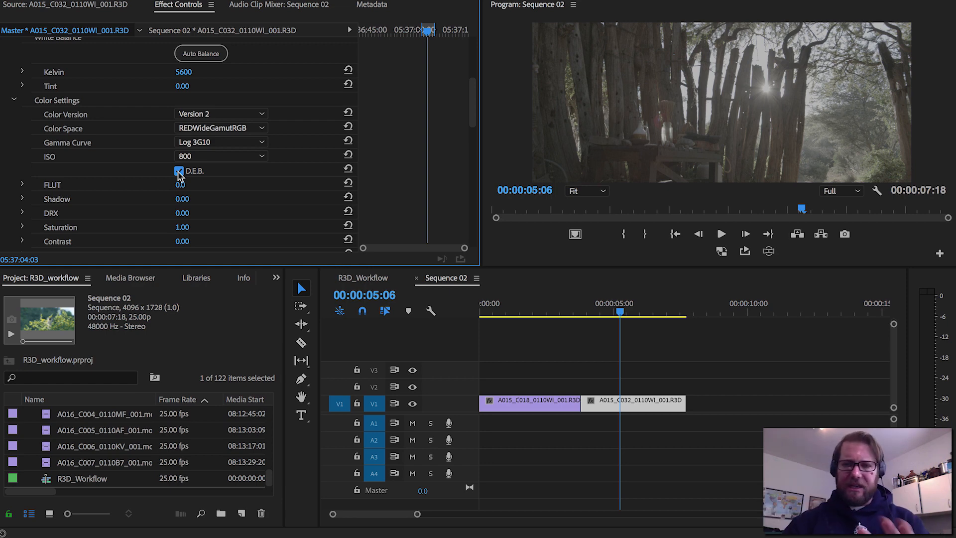
key(ctrl+s)
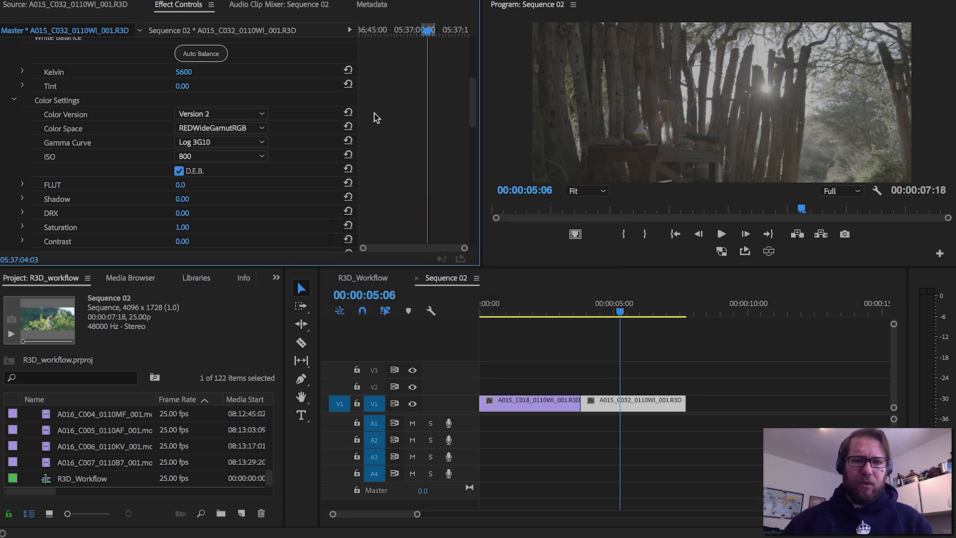
In the master clip's RED color settings, set Sharpness to High and Denoise to Maximum.
scroll(381, 149, down, 3)
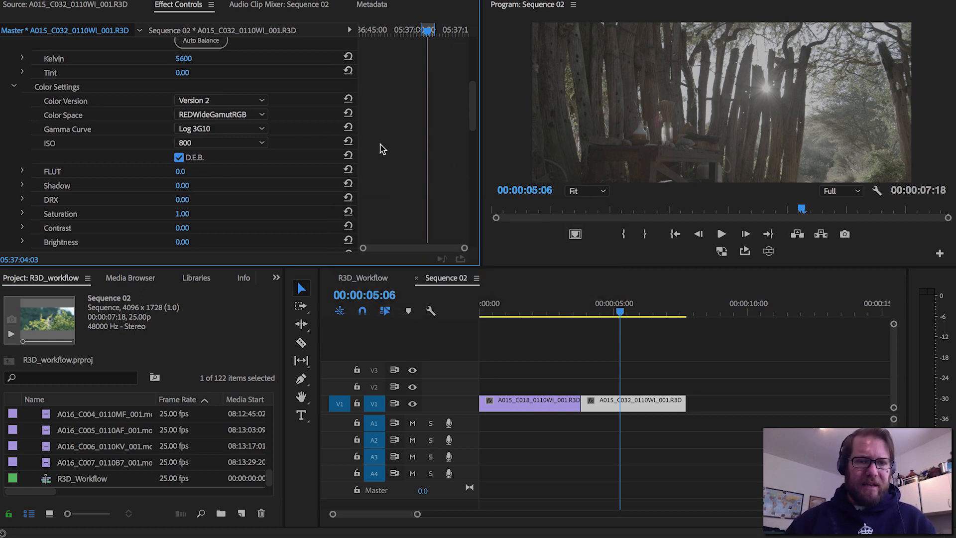
scroll(381, 149, down, 3)
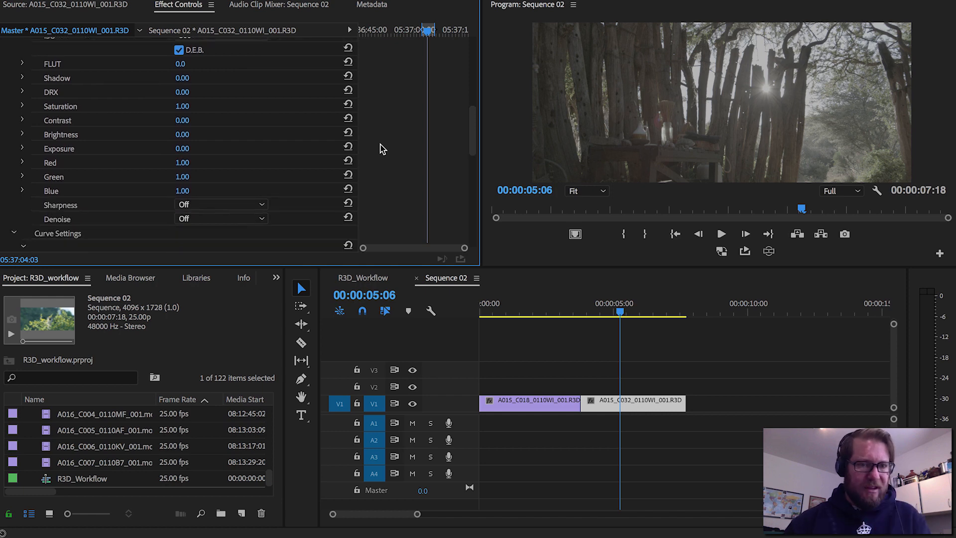
scroll(381, 149, down, 4)
click(230, 152)
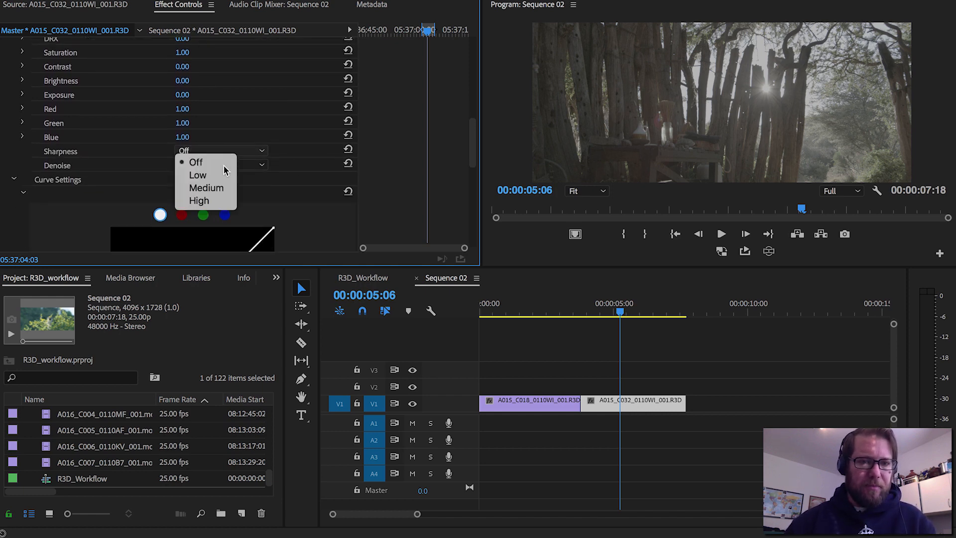
click(195, 201)
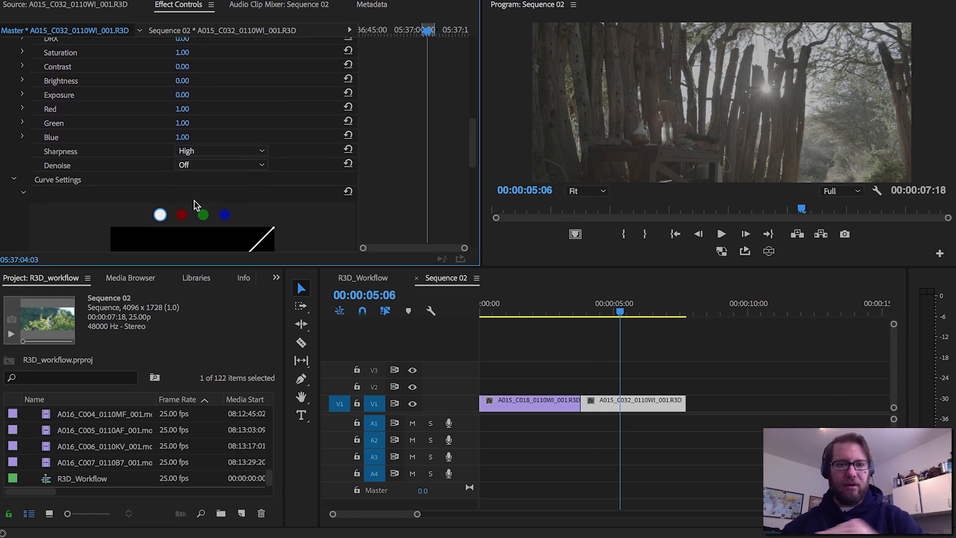
click(250, 168)
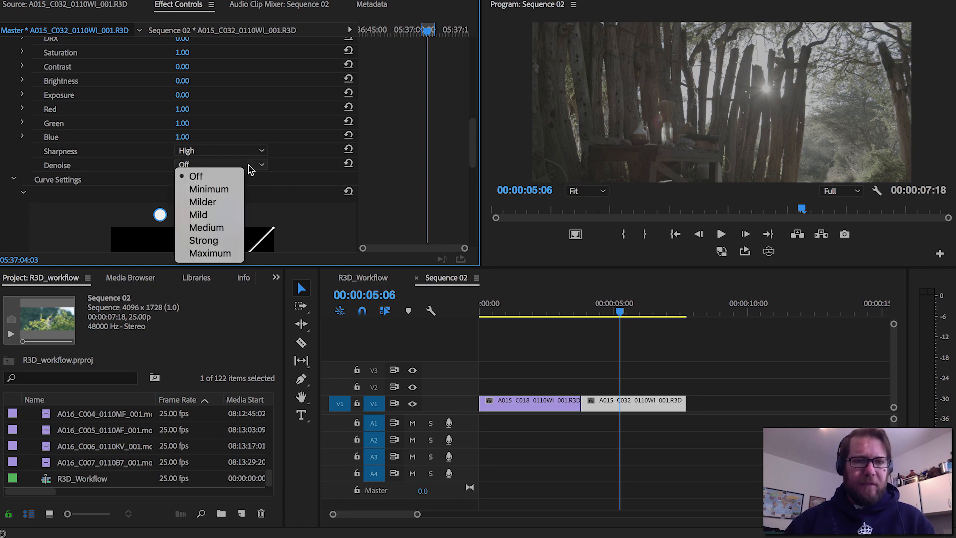
click(213, 255)
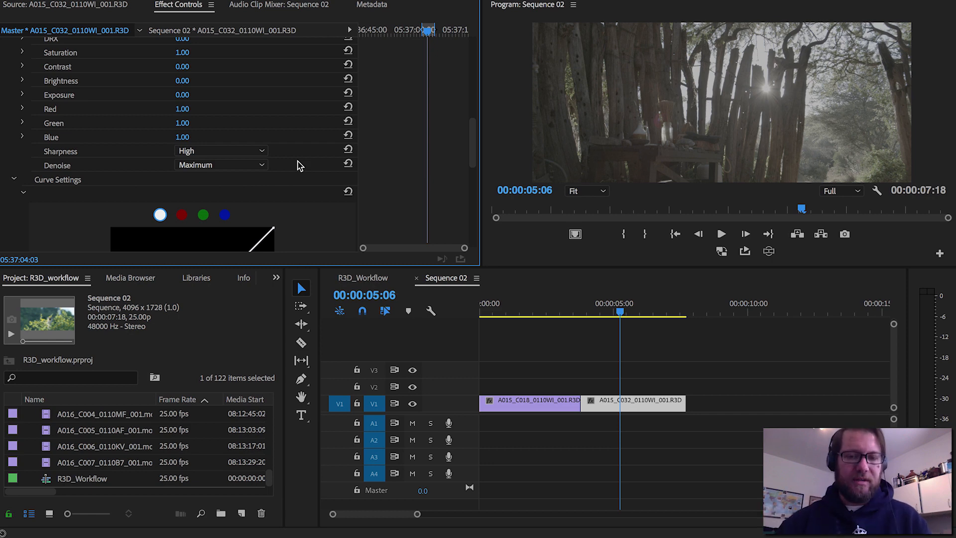
Review the master clip's RED curve, lift, gamma and gain settings.
scroll(377, 153, down, 8)
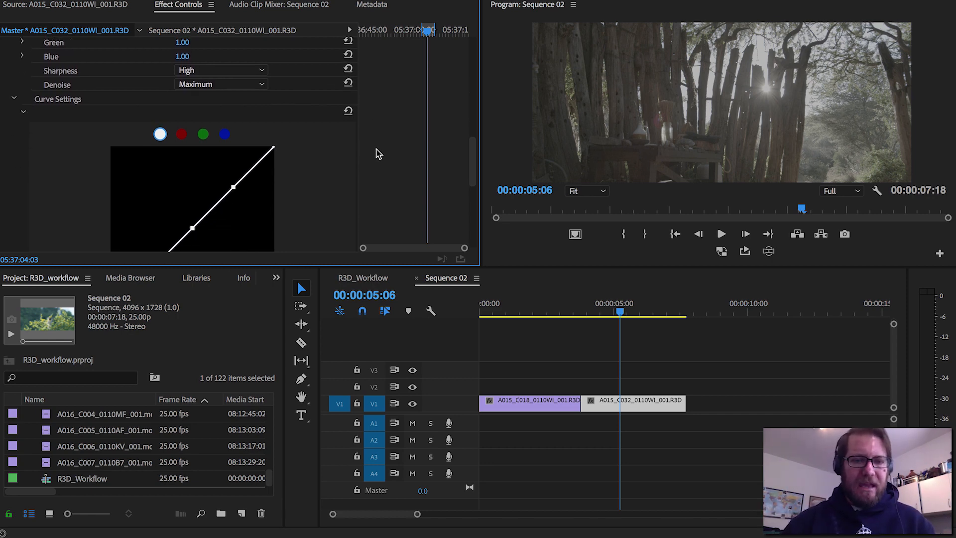
scroll(377, 154, down, 2)
scroll(378, 152, up, 1)
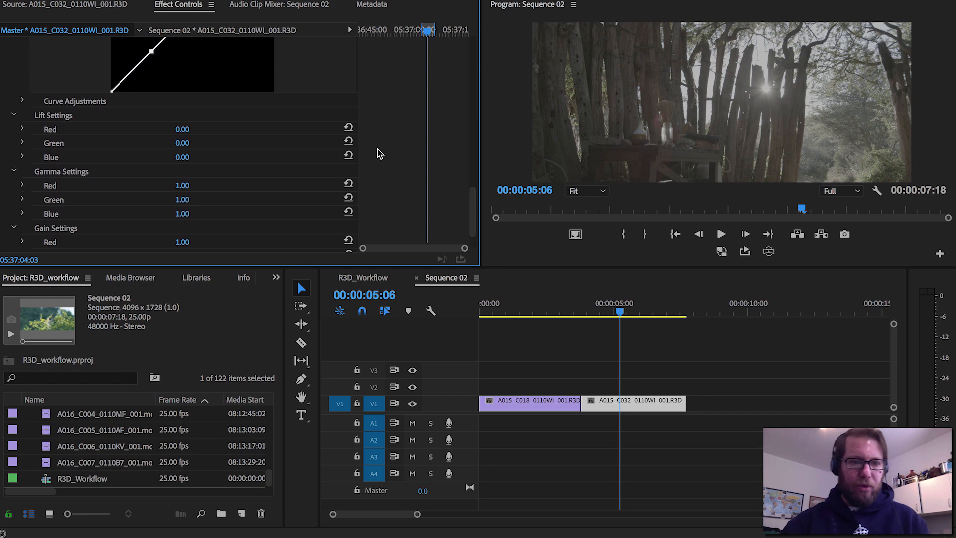
scroll(388, 148, up, 3)
scroll(388, 148, up, 5)
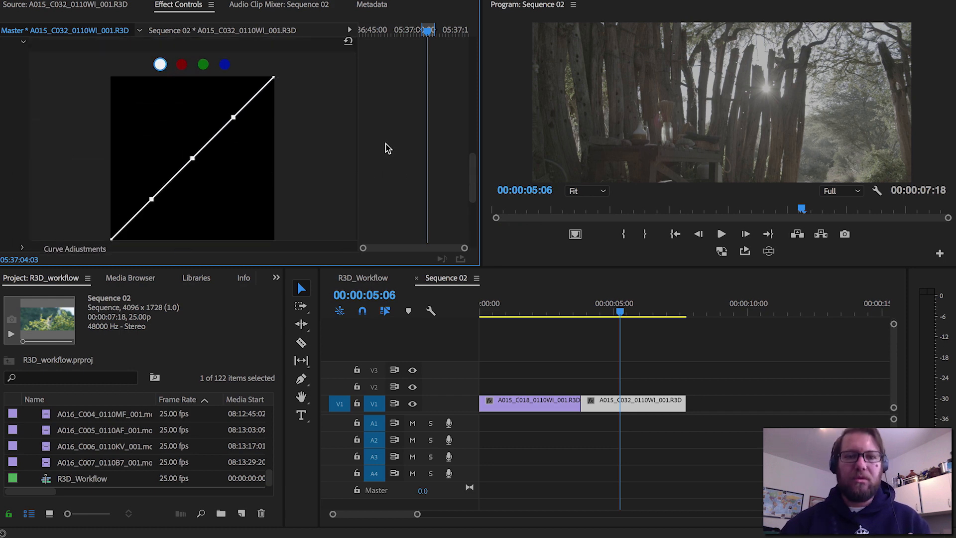
scroll(387, 148, up, 2)
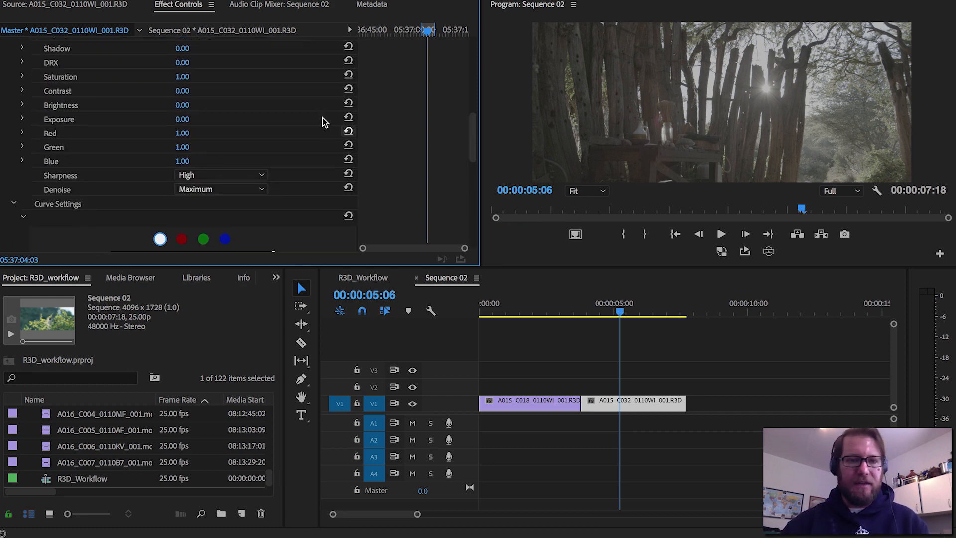
scroll(400, 138, up, 8)
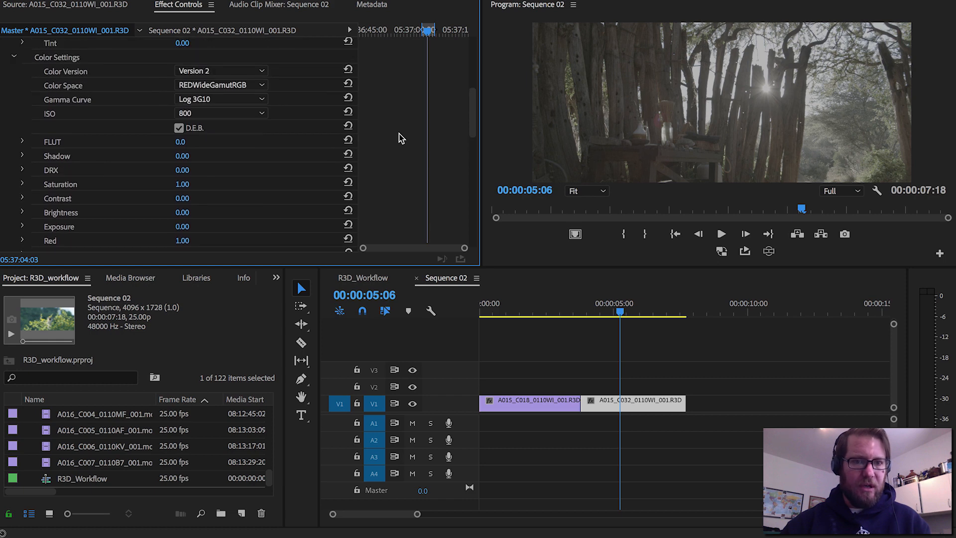
Try ISO 320 on the master clip to compare the exposure, and return the ISO to 800.
click(191, 118)
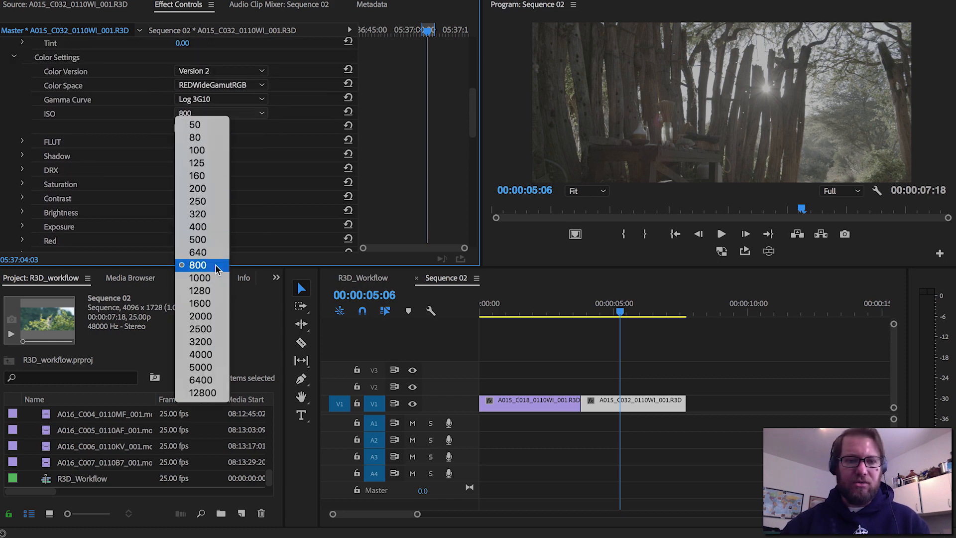
click(195, 217)
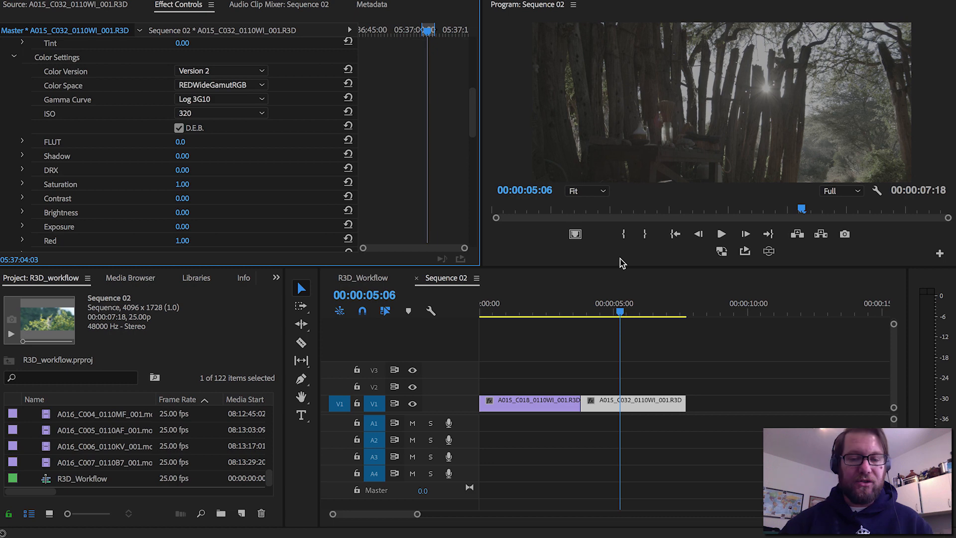
click(258, 114)
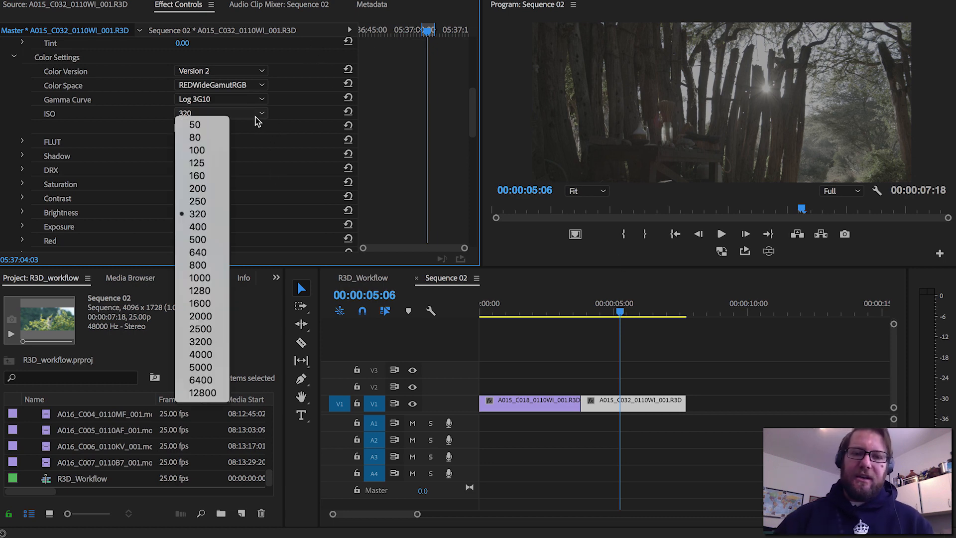
click(198, 265)
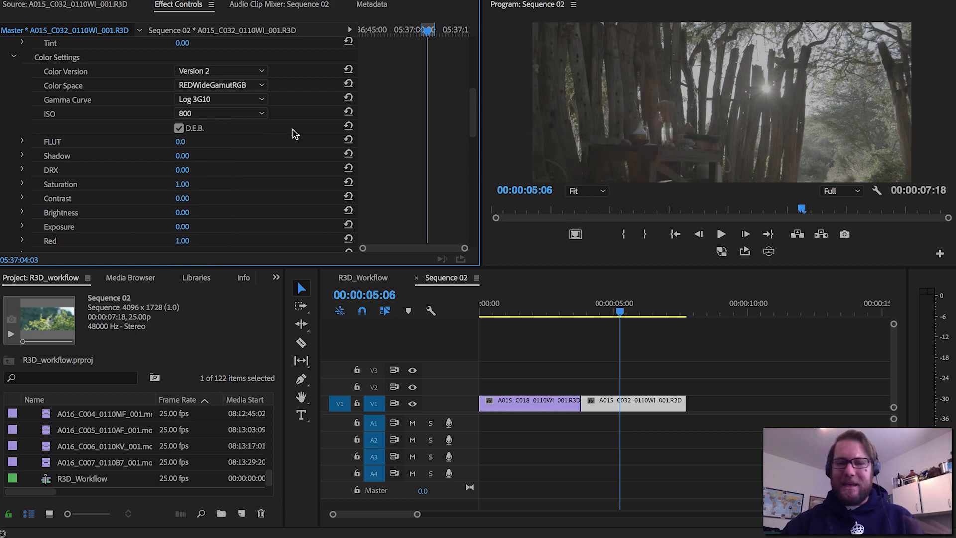
Check the Debayer Detail options in the master clip's decoding settings and keep High selected.
scroll(308, 138, up, 4)
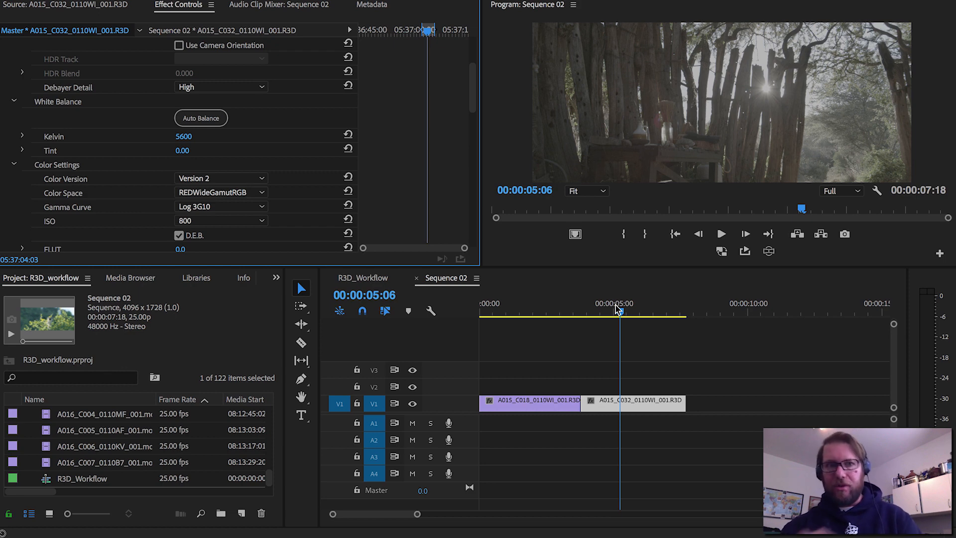
scroll(231, 95, up, 4)
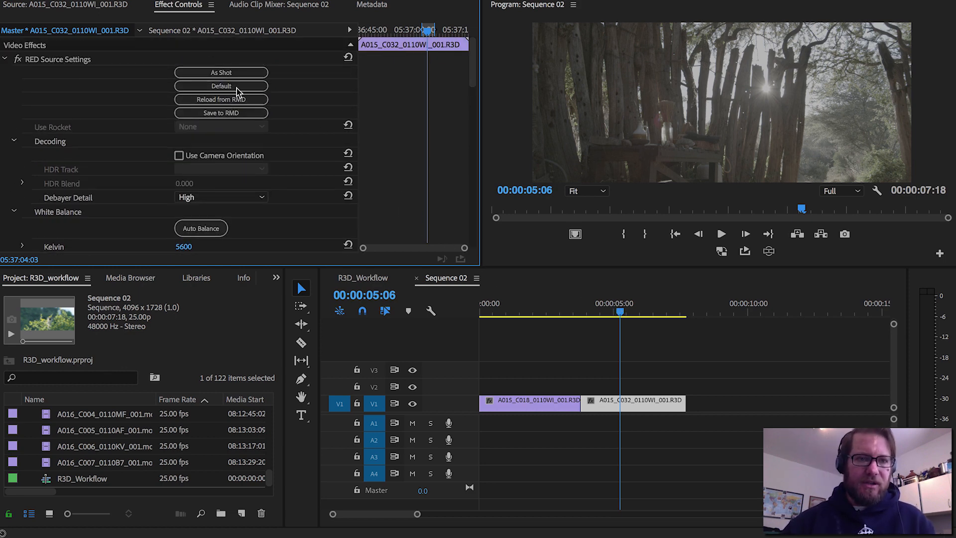
right_click(52, 60)
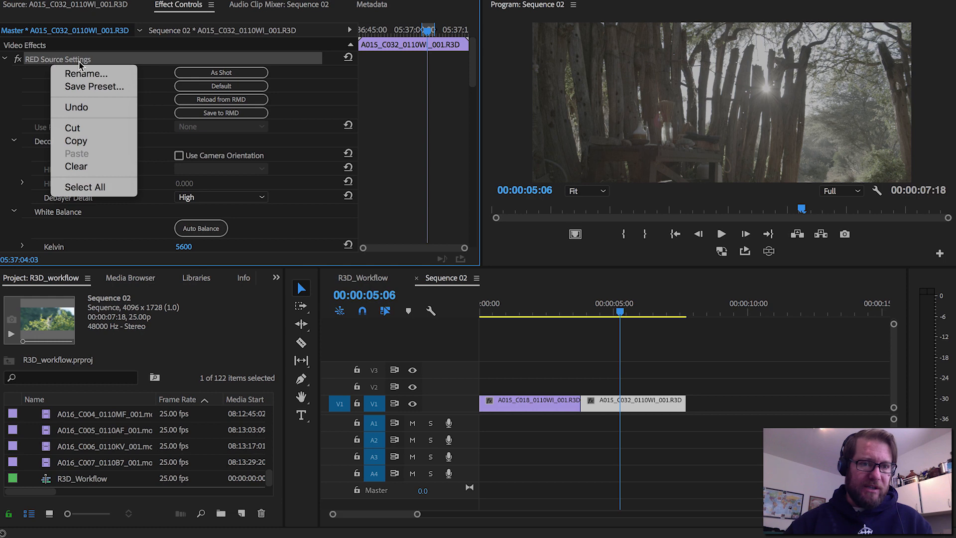
click(376, 130)
scroll(376, 131, down, 3)
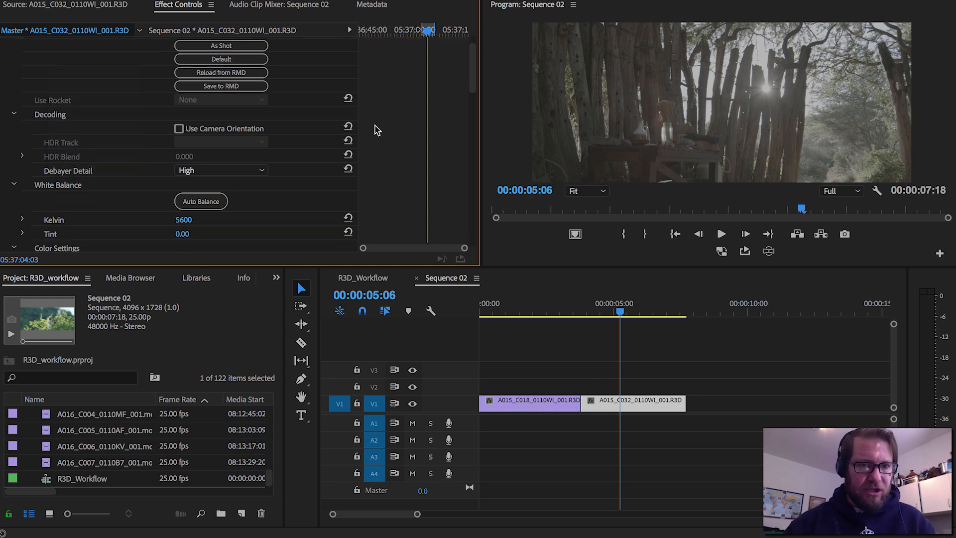
scroll(376, 131, down, 1)
click(247, 117)
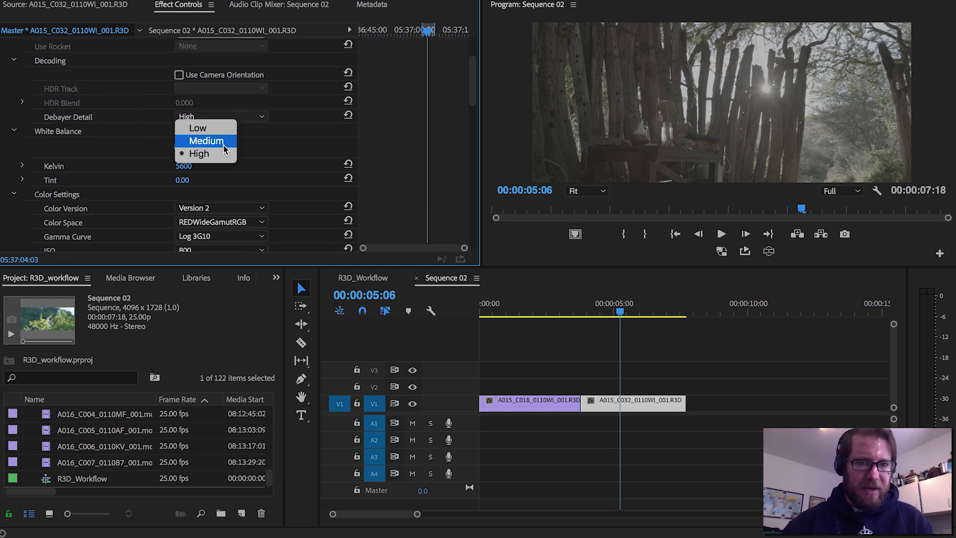
click(204, 155)
Start saving the master clip's RED Source Settings effect as a preset.
scroll(369, 135, up, 4)
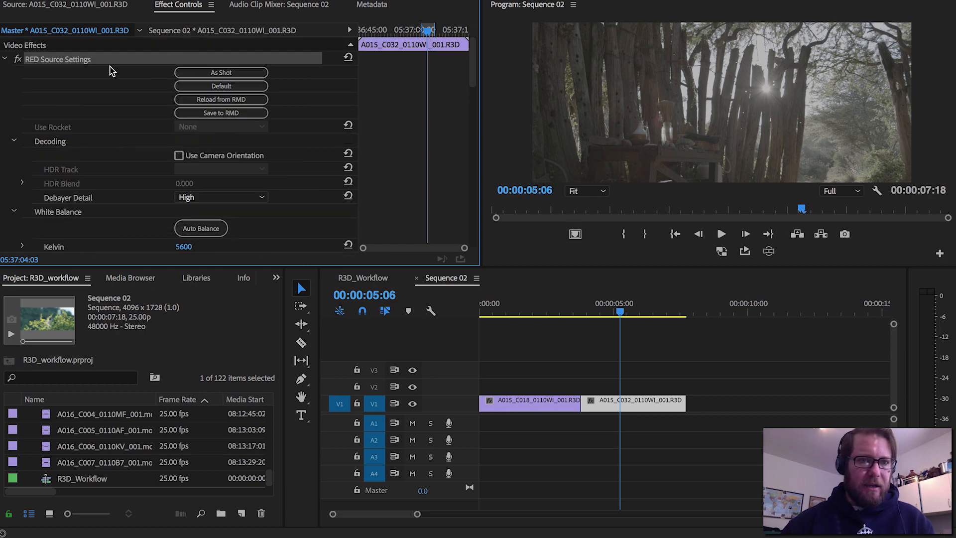
right_click(63, 60)
click(106, 85)
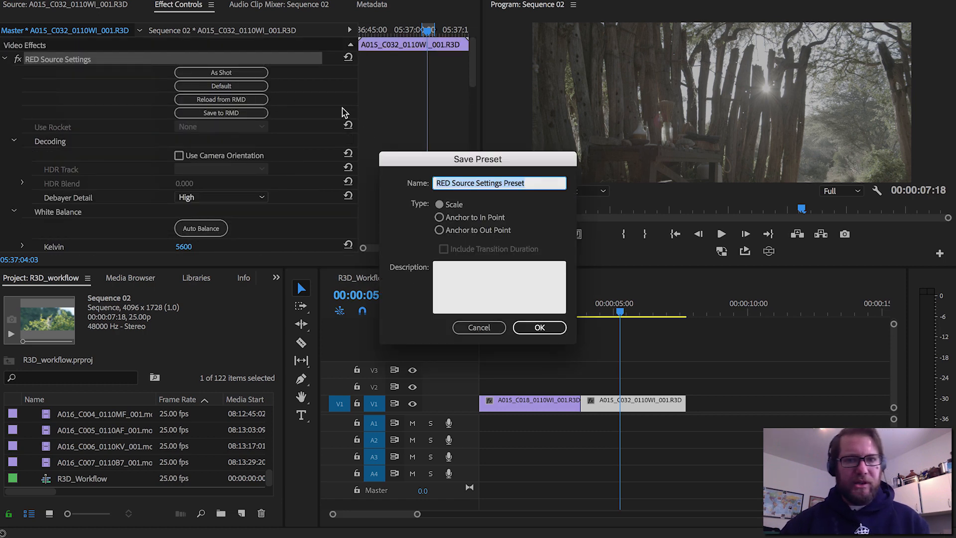
key(shift)
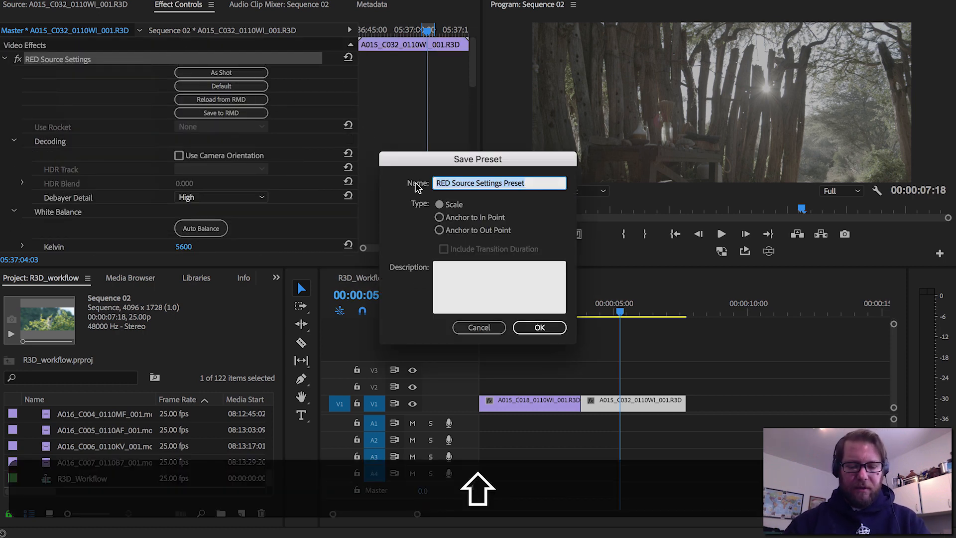
text(Log)
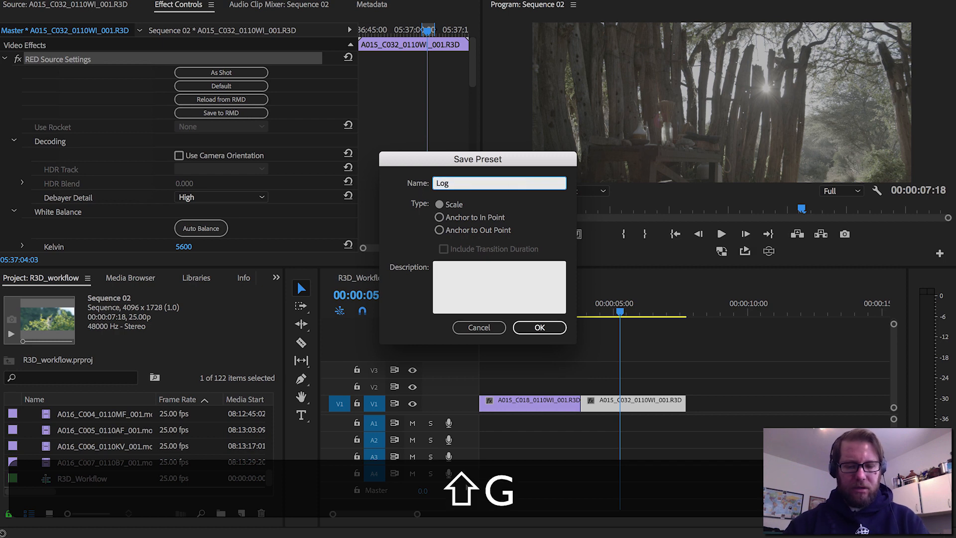
text(£g10)
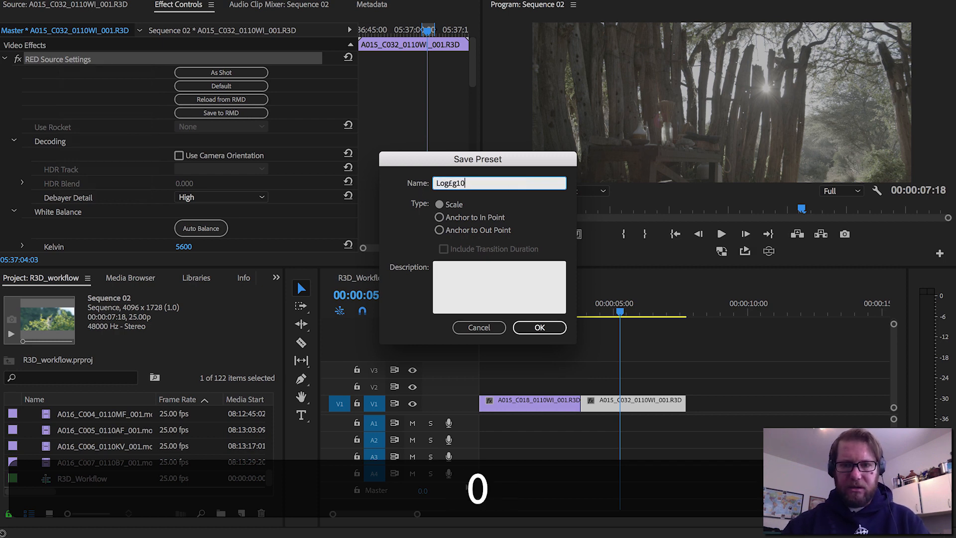
key(BackSpace)
key(BackSpace)
key(BackSpace)
key(BackSpace)
key(BackSpace)
key(BackSpace)
key(BackSpace)
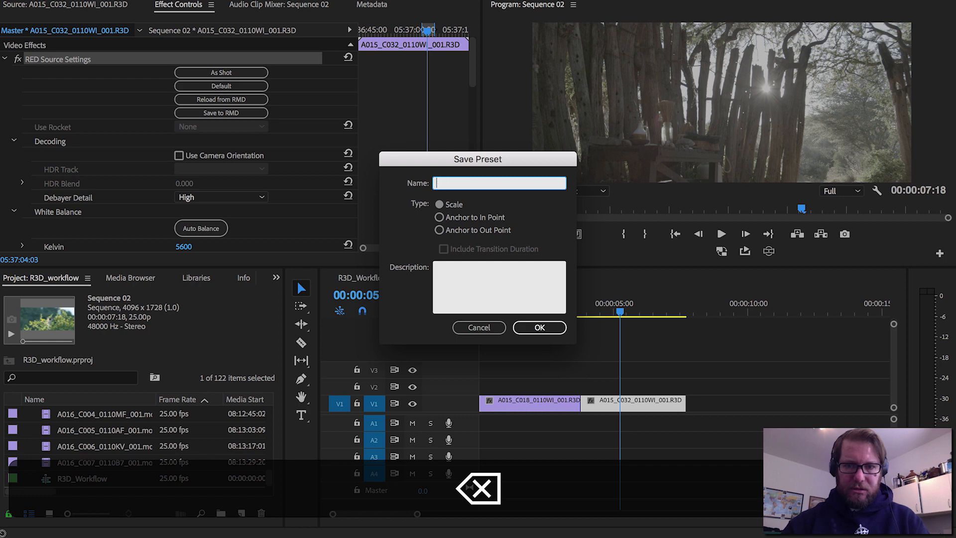
text(LOG)
key(BackSpace)
key(BackSpace)
key(BackSpace)
Name the RED Source Settings preset RWG_3G10_800iso and save it.
text(RWG)
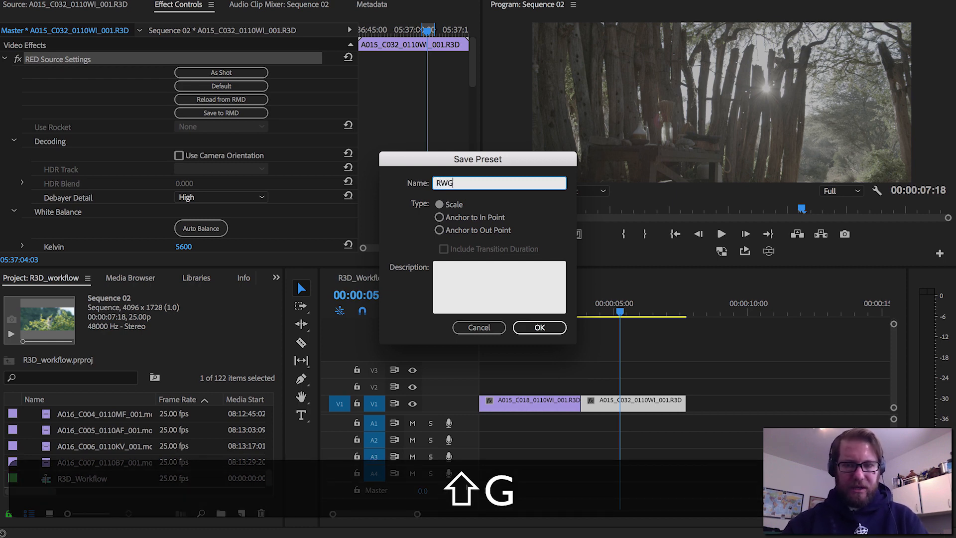
text(_3G10)
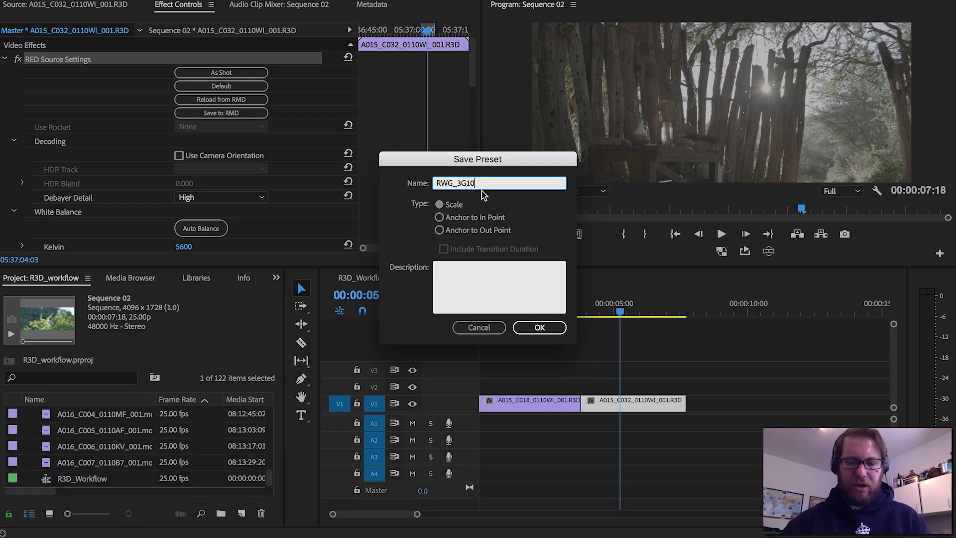
text(_)
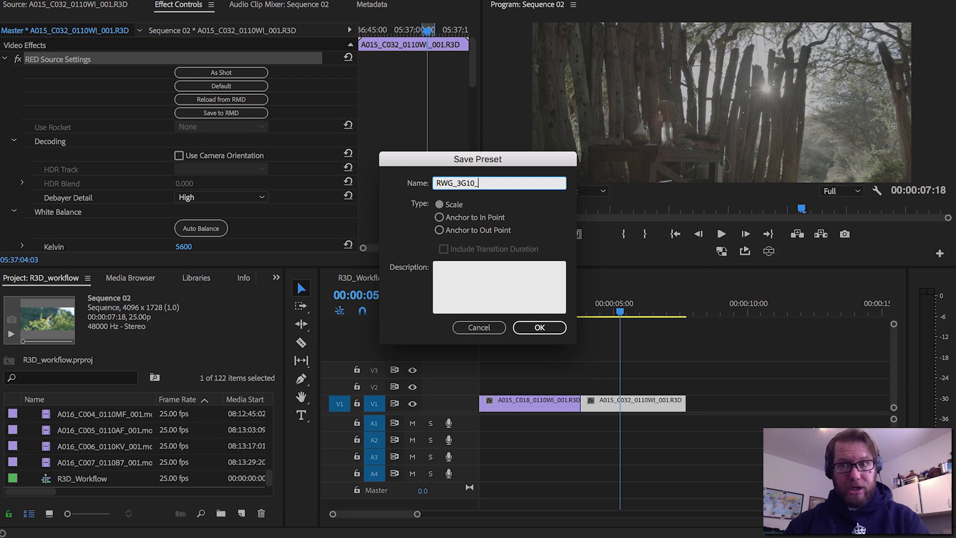
text(800)
key(shift)
text(iso)
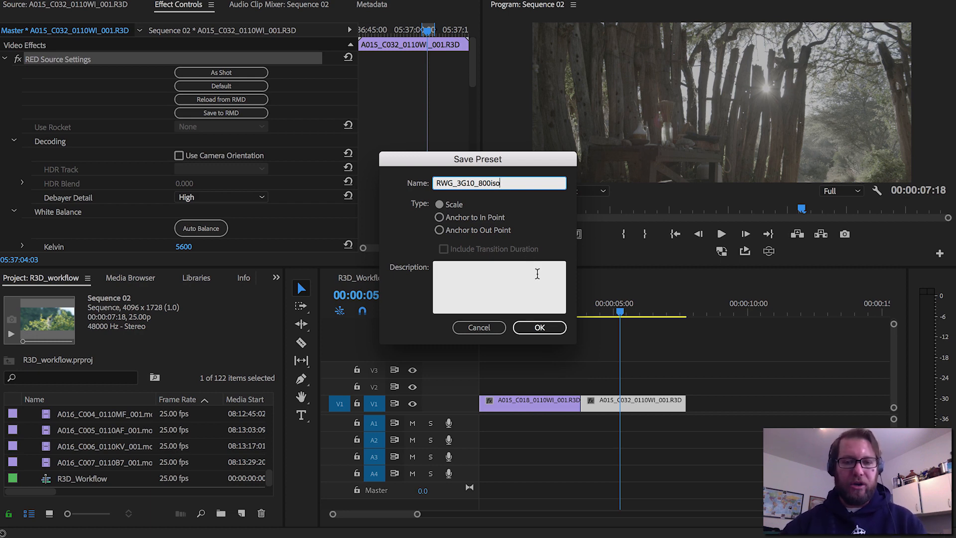
click(534, 328)
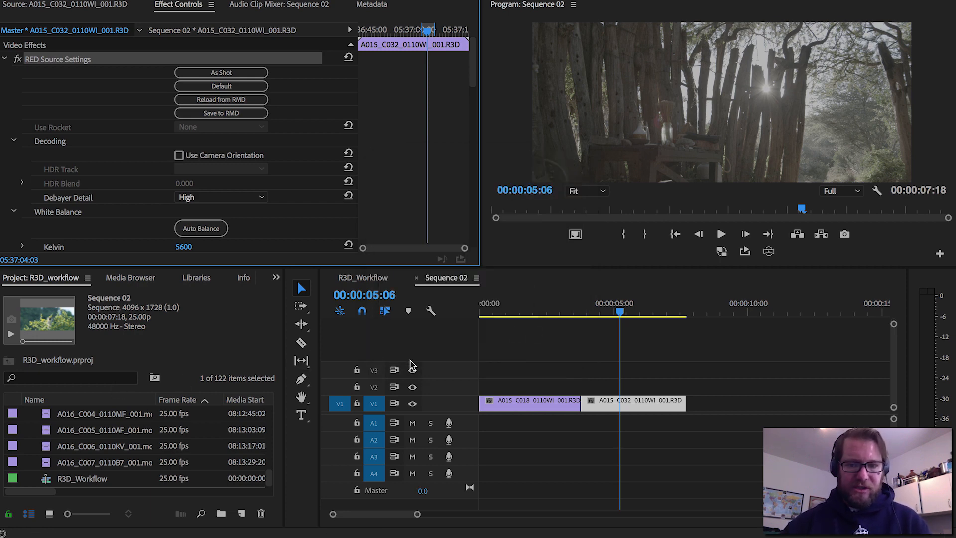
At 00:00:01:14, select the A015_C018_0110WI_001.R3D clip and show its master clip's RED color settings.
click(522, 312)
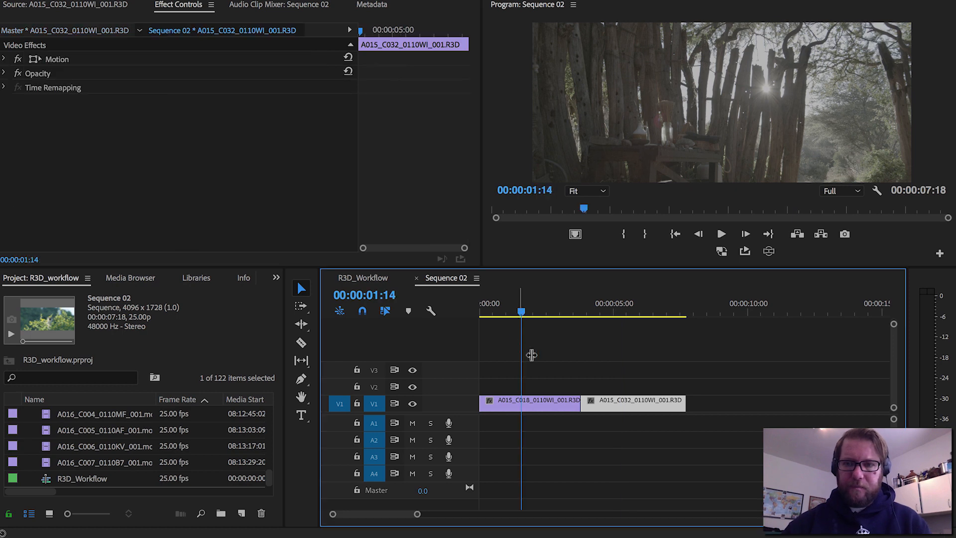
click(531, 404)
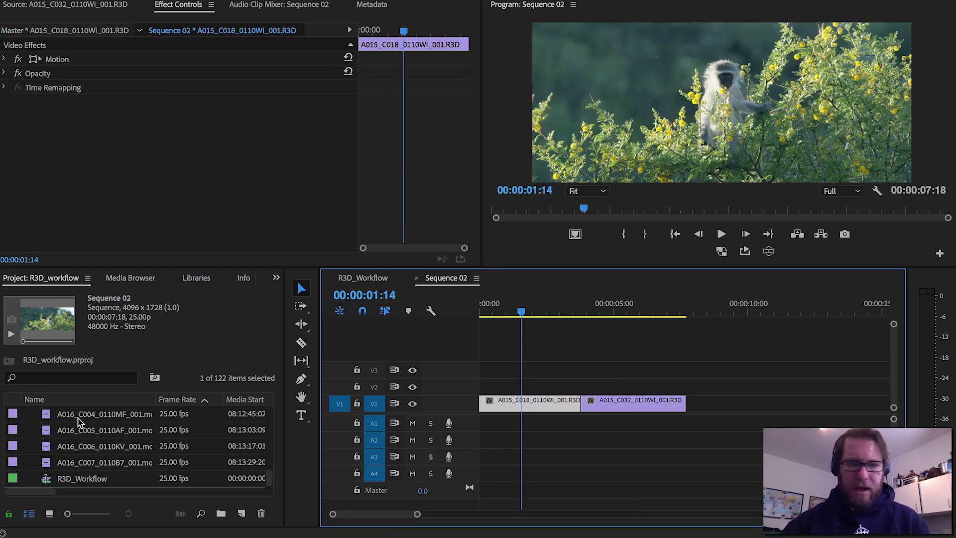
click(49, 30)
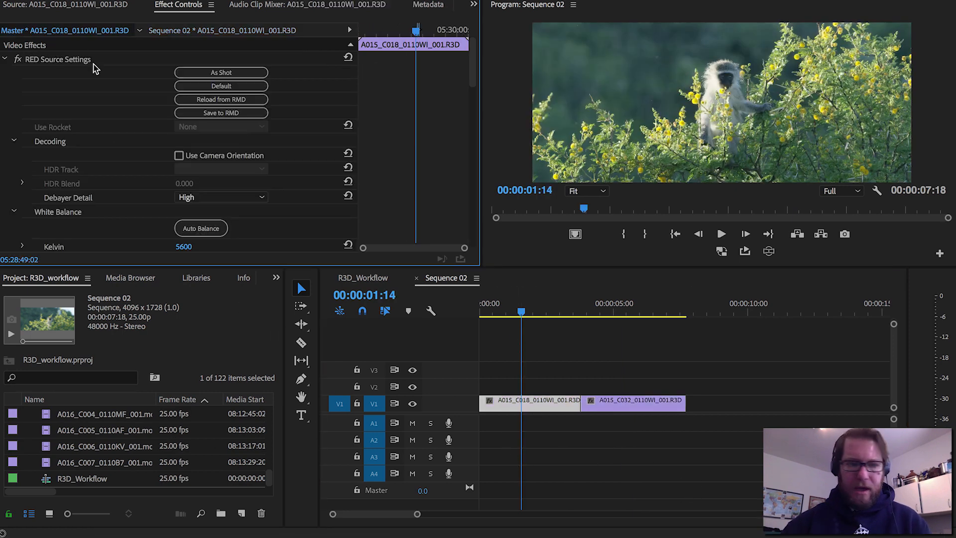
scroll(313, 177, down, 5)
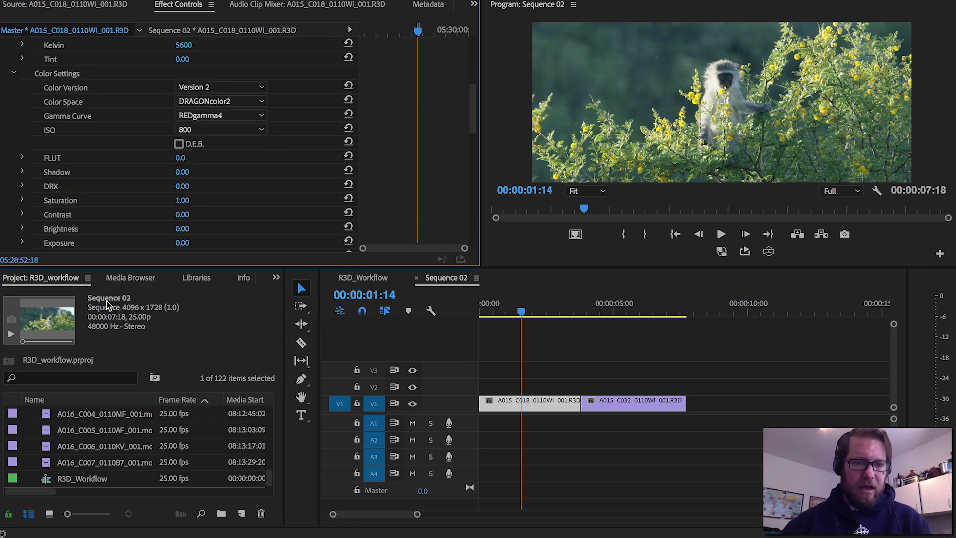
Apply the RWG_3G10_800iso preset from the effect presets to the A015_C018_0110WI_001.R3D clip in Sequence 02.
click(245, 279)
click(249, 279)
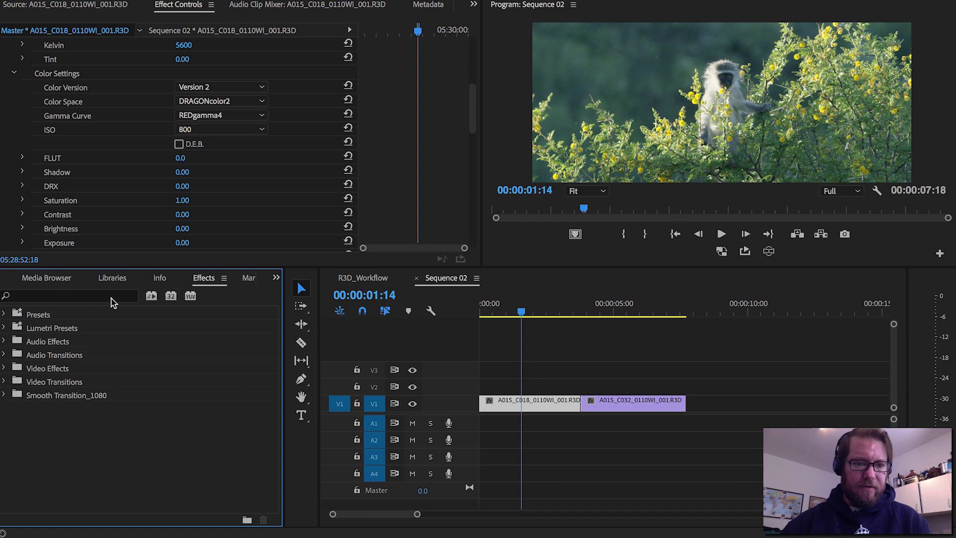
click(4, 315)
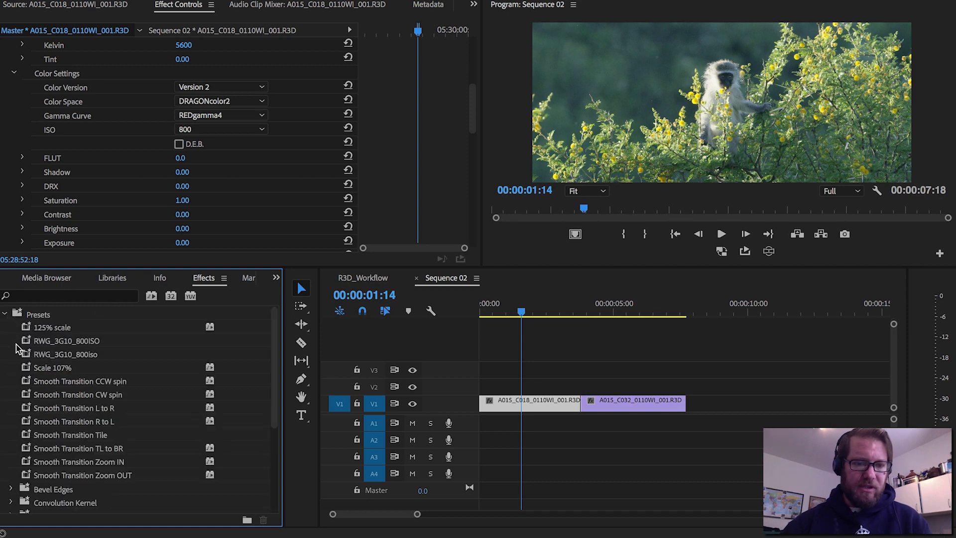
click(28, 354)
drag(28, 351, 527, 404)
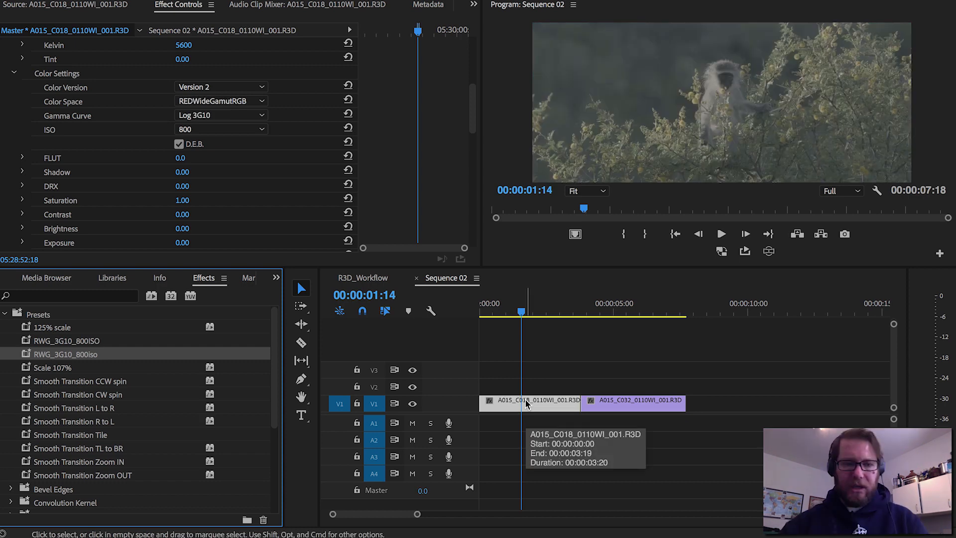
click(4, 315)
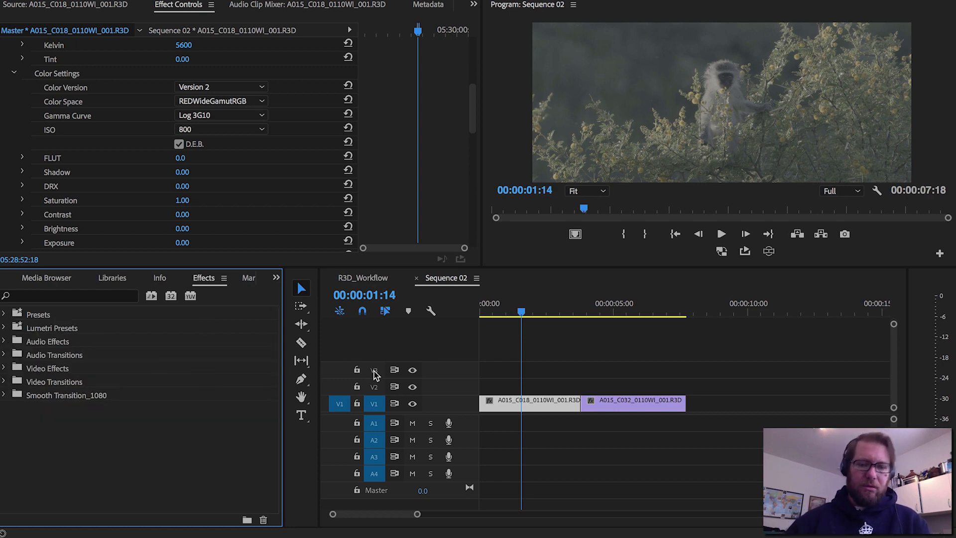
Move the playhead to 00:00:03:09, reselect the A015_C018_0110WI_001.R3D clip and show its master clip effects with RED Source Settings collapsed.
drag(521, 312, 572, 309)
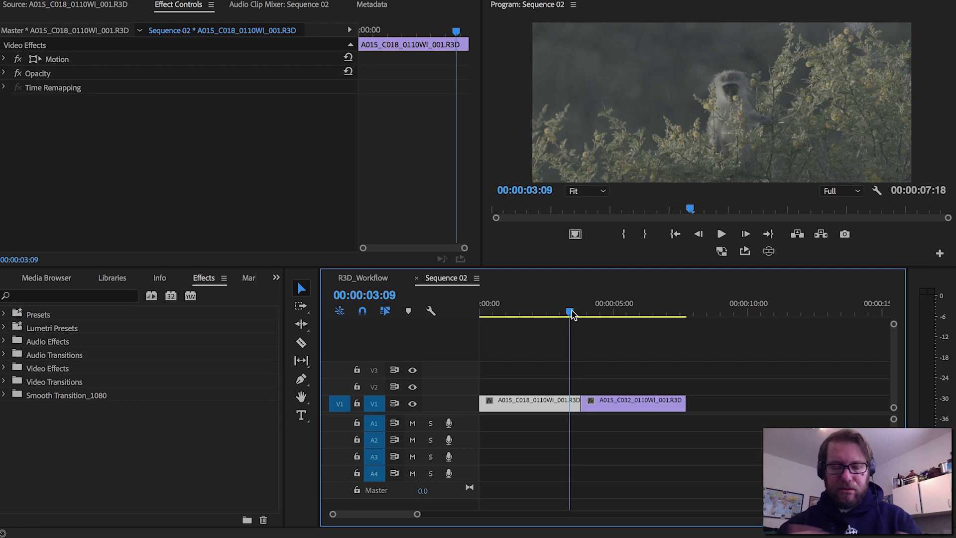
click(538, 322)
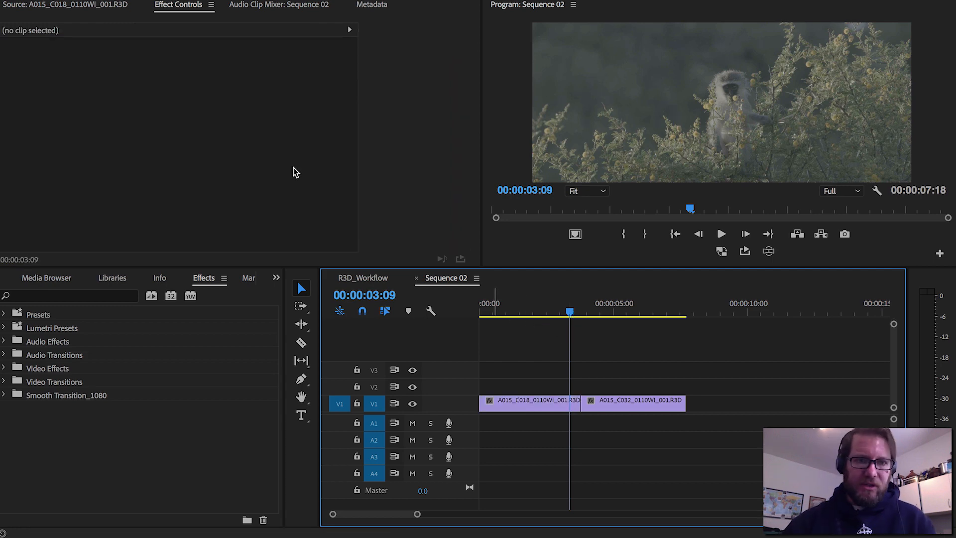
click(544, 401)
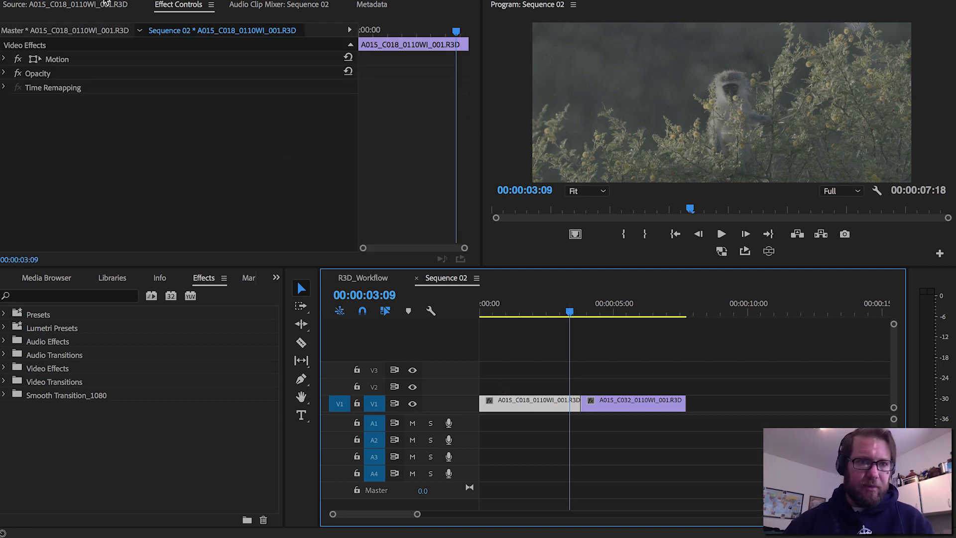
click(65, 28)
click(4, 59)
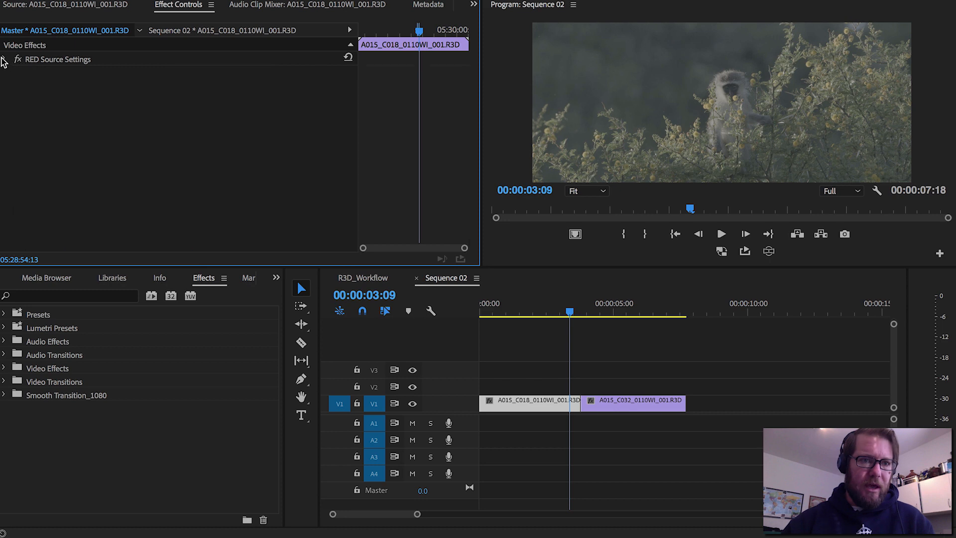
Search the effects for "lumetri col" and add Lumetri Color to the master clip of A015_C018_0110WI_001.R3D.
click(55, 297)
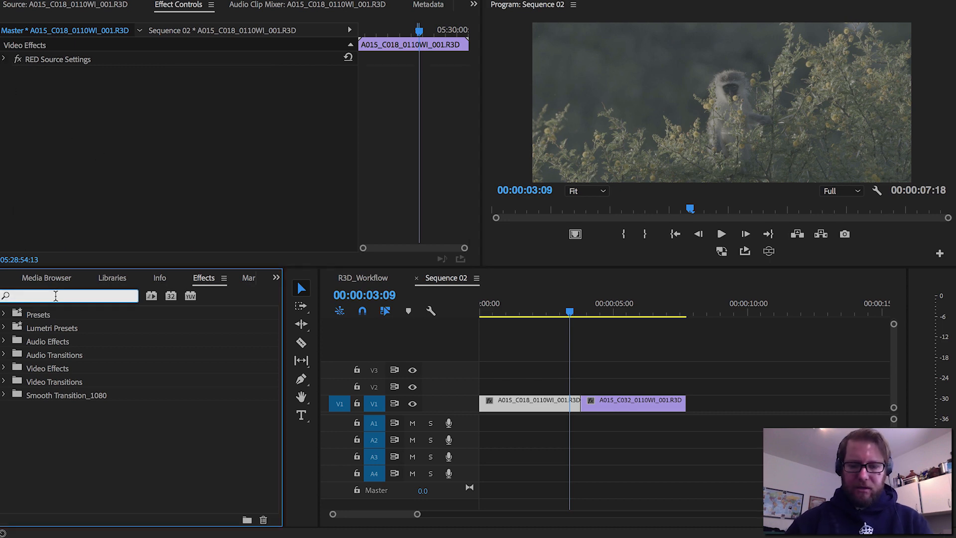
text(lumetri)
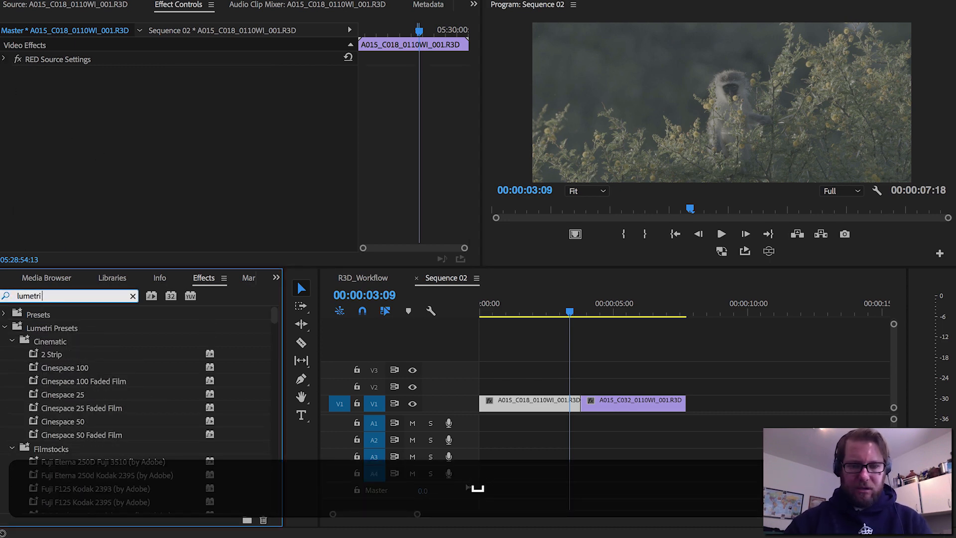
text( col)
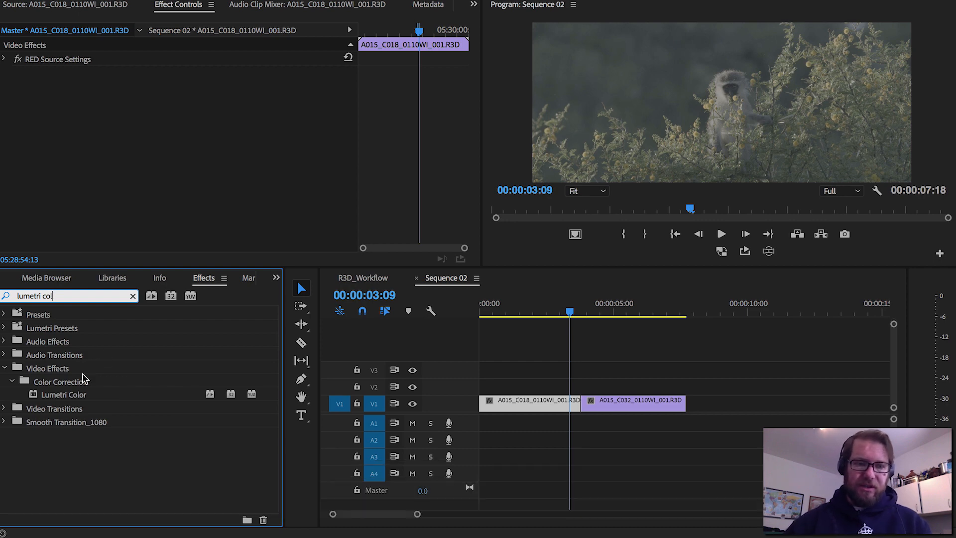
click(32, 396)
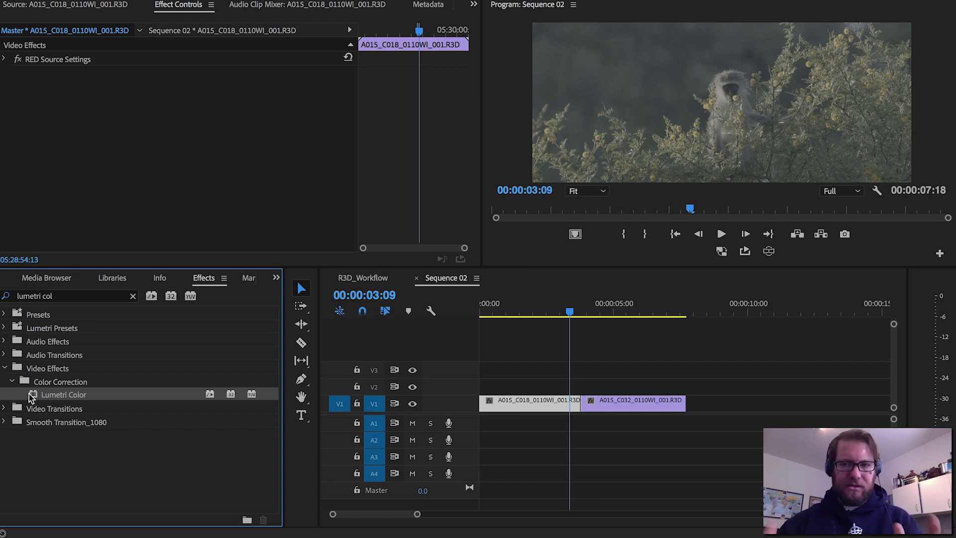
click(66, 108)
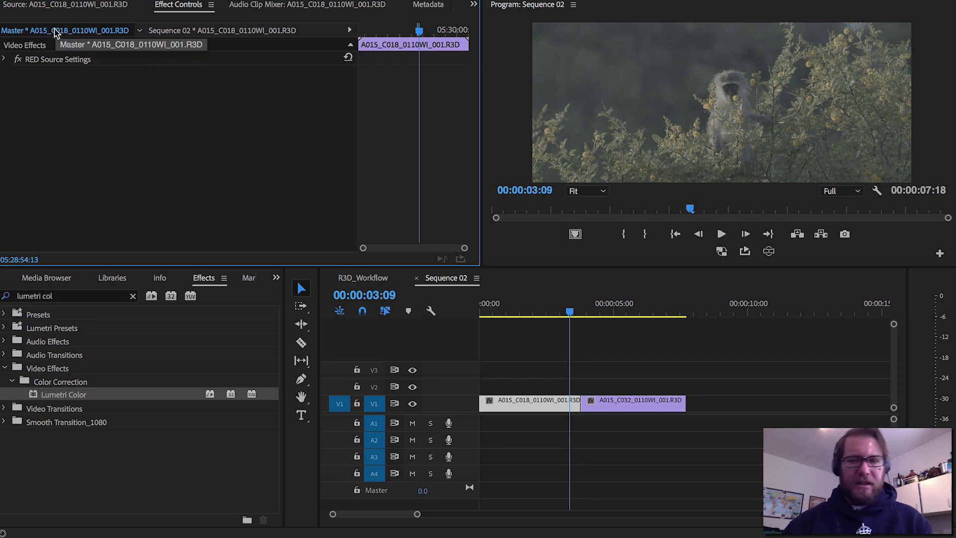
click(198, 33)
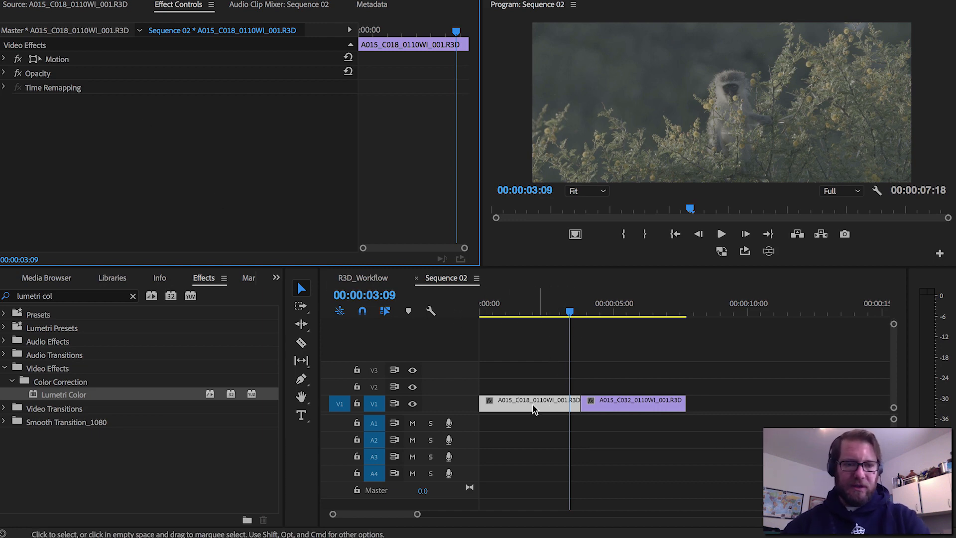
click(55, 31)
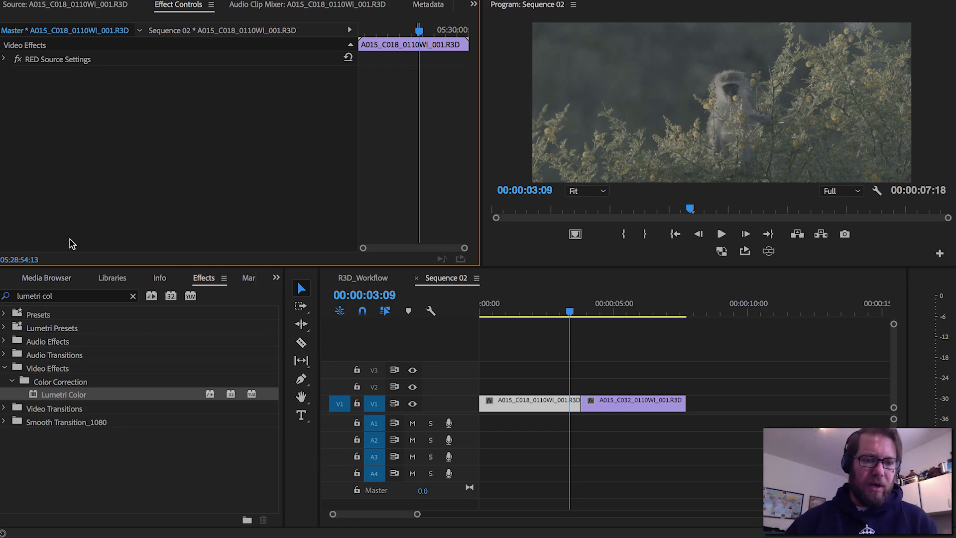
drag(61, 396, 59, 169)
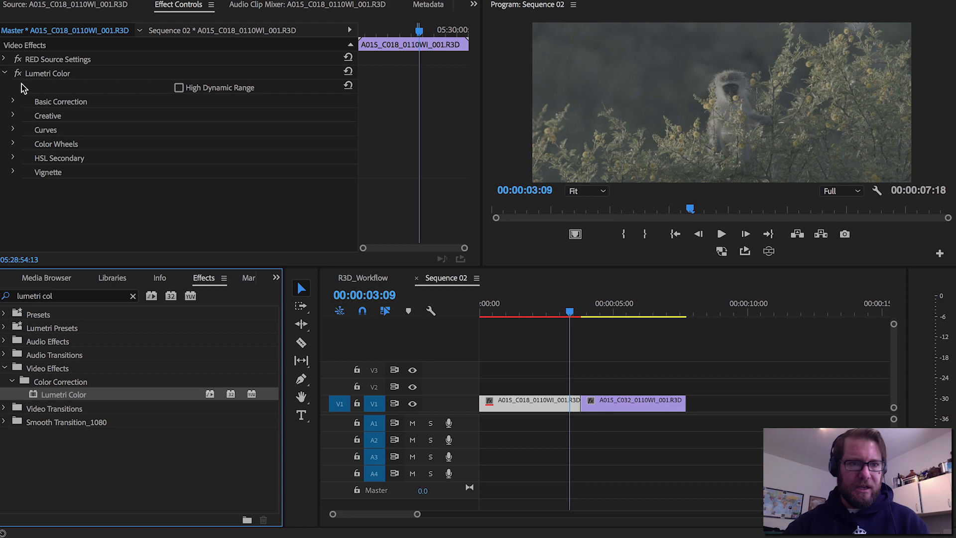
Browse for a Lumetri Basic Correction input LUT and open the IPP2 Preview Cubes V1.1 folder within Documents > Travizeo_LUTs_Collection.
click(15, 103)
click(15, 103)
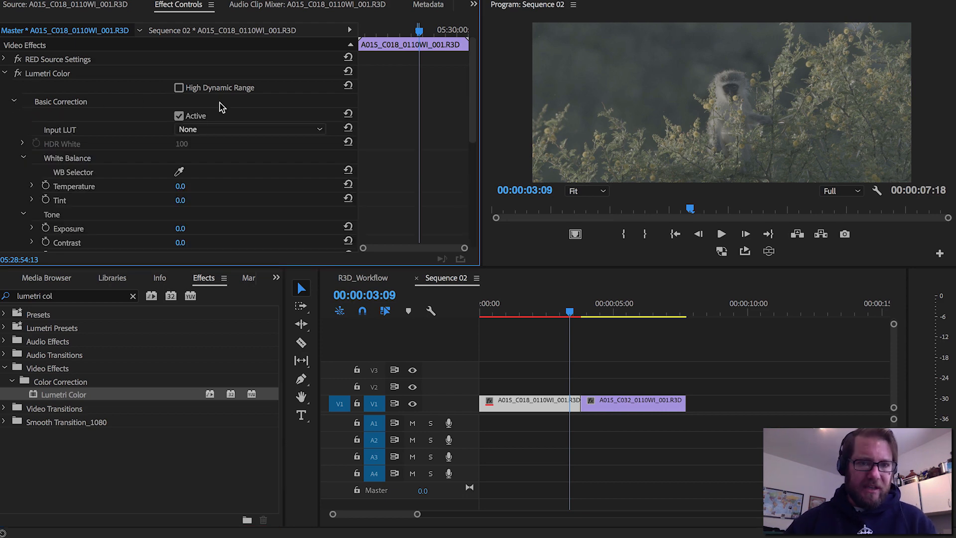
click(234, 128)
click(232, 166)
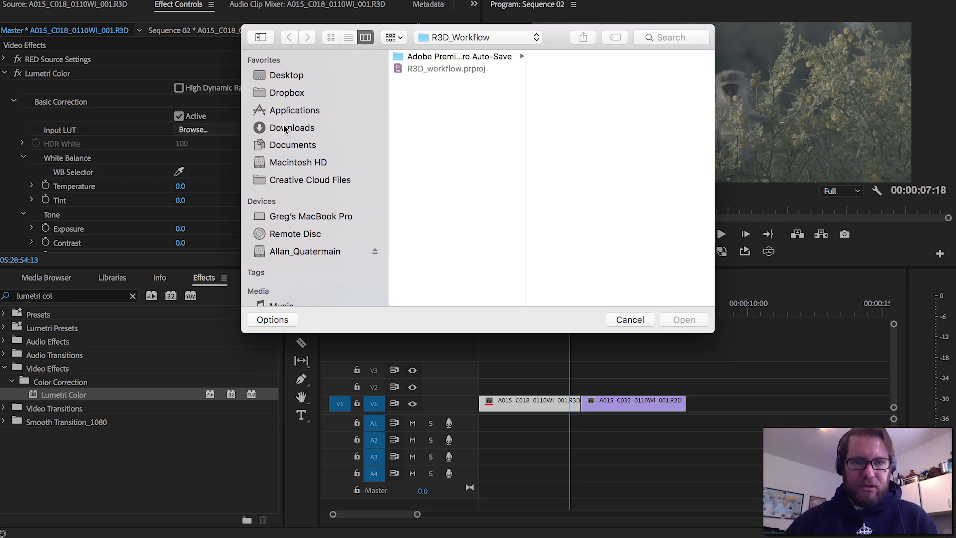
click(286, 148)
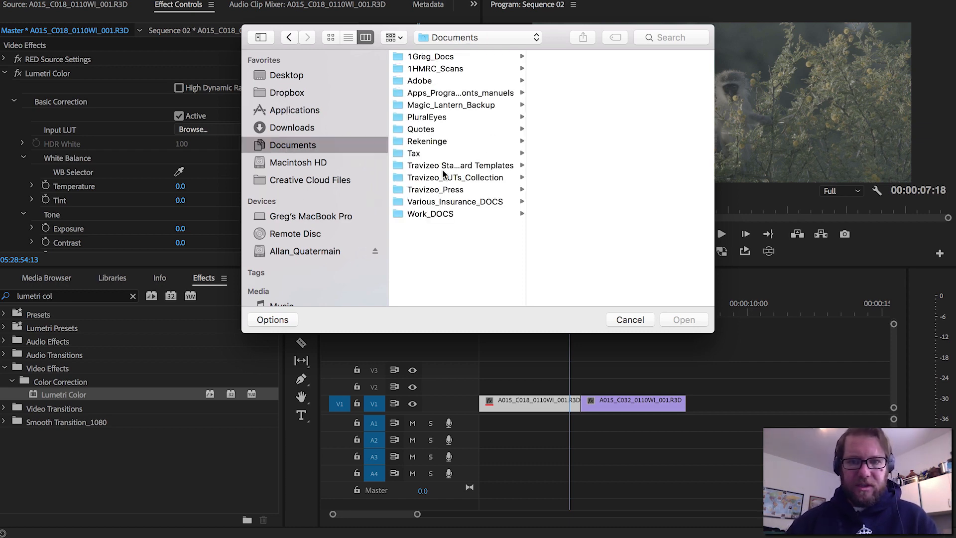
click(423, 179)
scroll(538, 181, down, 5)
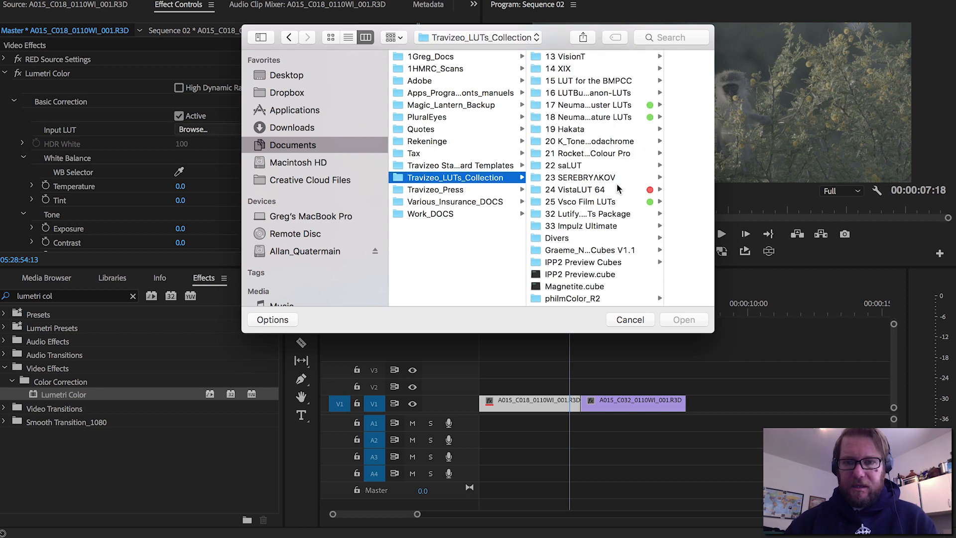
double_click(662, 291)
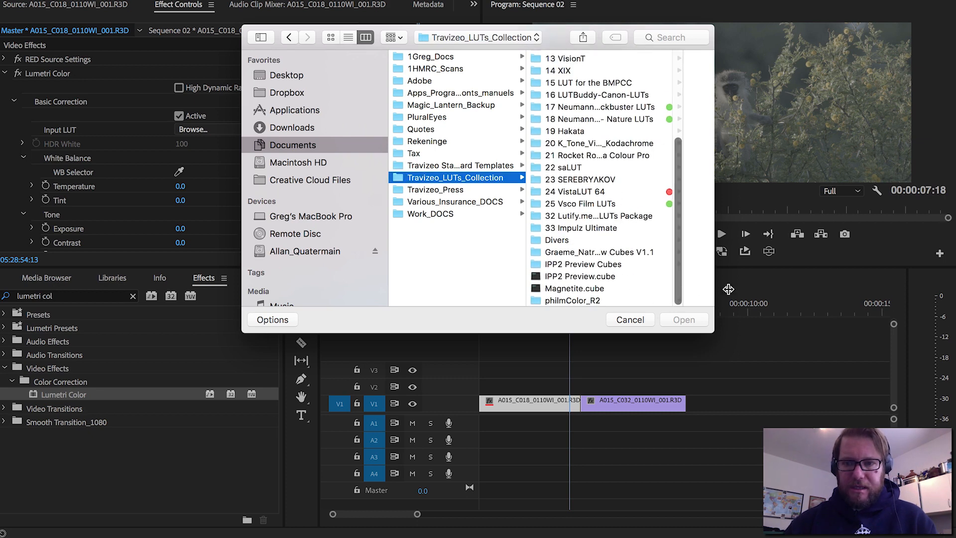
click(610, 255)
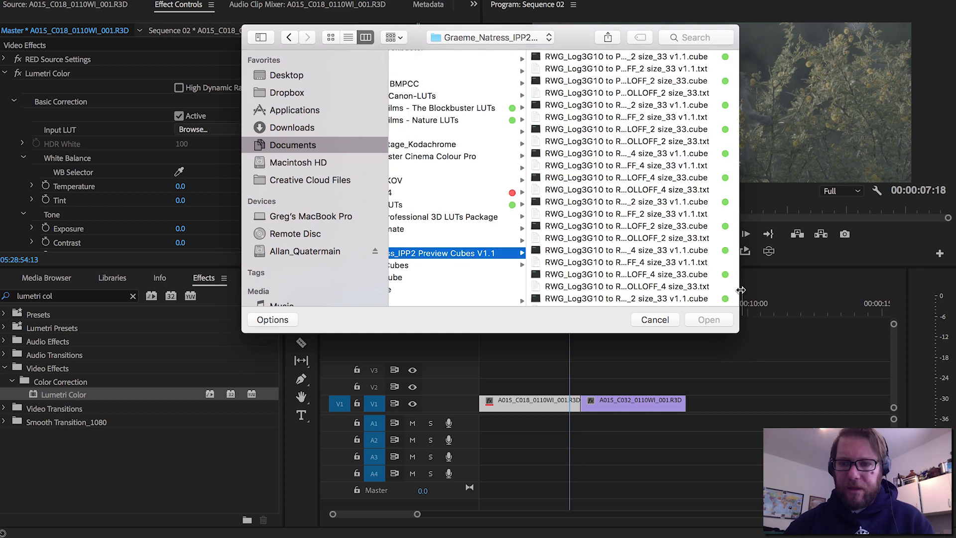
Enlarge the file dialog and review the contrast and roll-off variants of the RWG_Log3G10 LUT files.
drag(739, 293, 953, 281)
drag(703, 44, 580, 42)
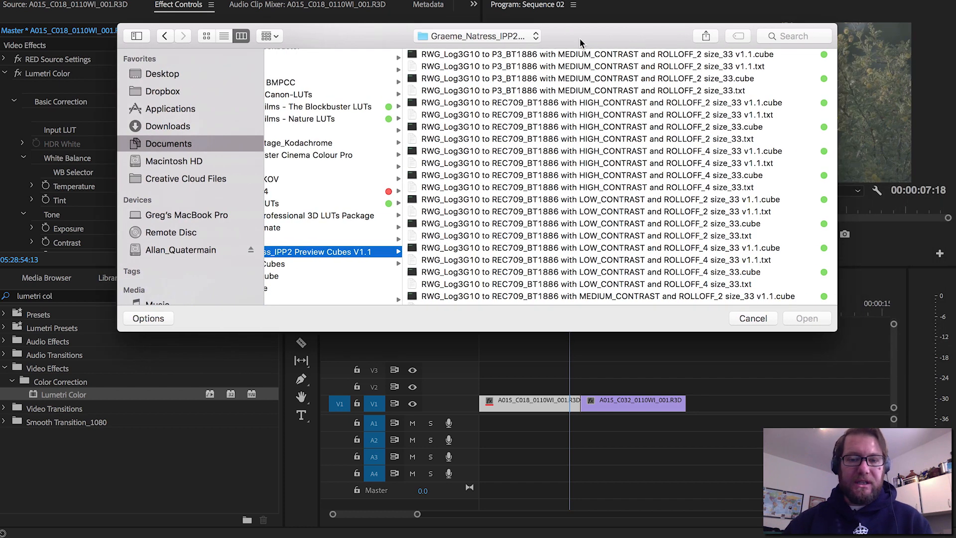
drag(836, 284, 876, 281)
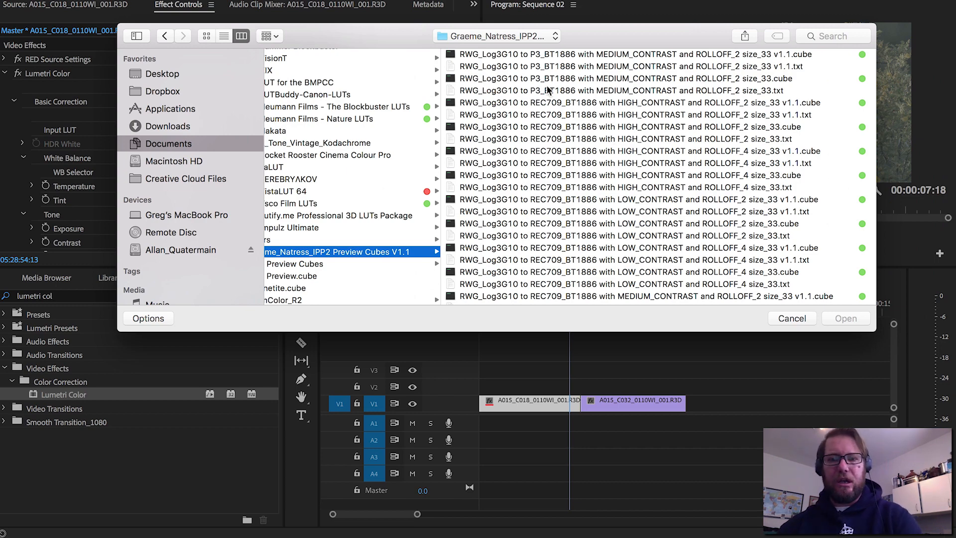
scroll(548, 85, down, 3)
scroll(544, 87, down, 3)
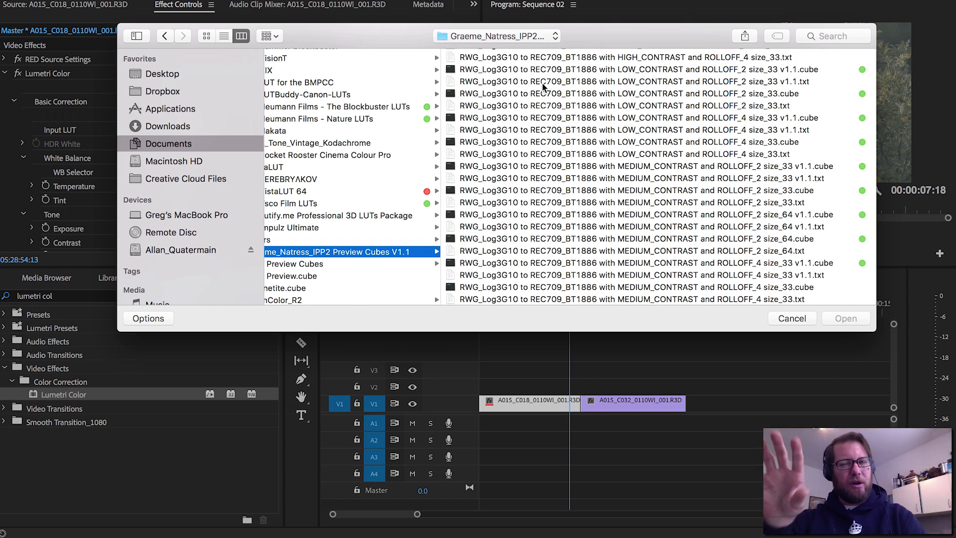
drag(667, 48, 642, 255)
drag(570, 248, 586, 38)
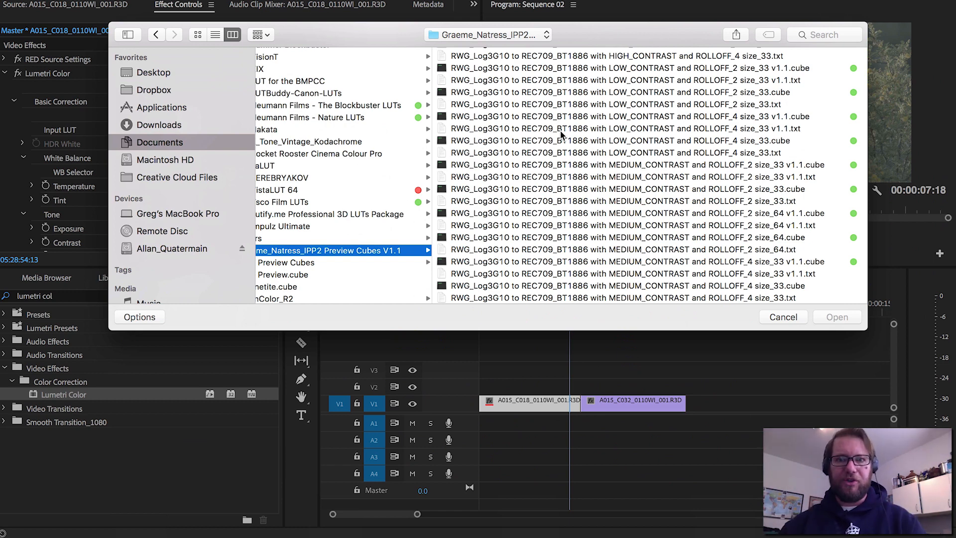
scroll(584, 133, up, 1)
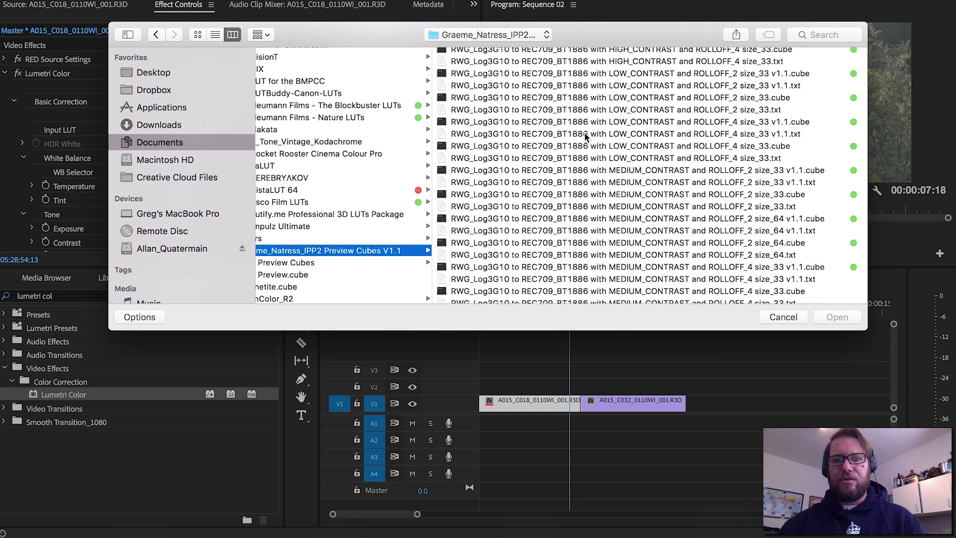
scroll(537, 200, down, 1)
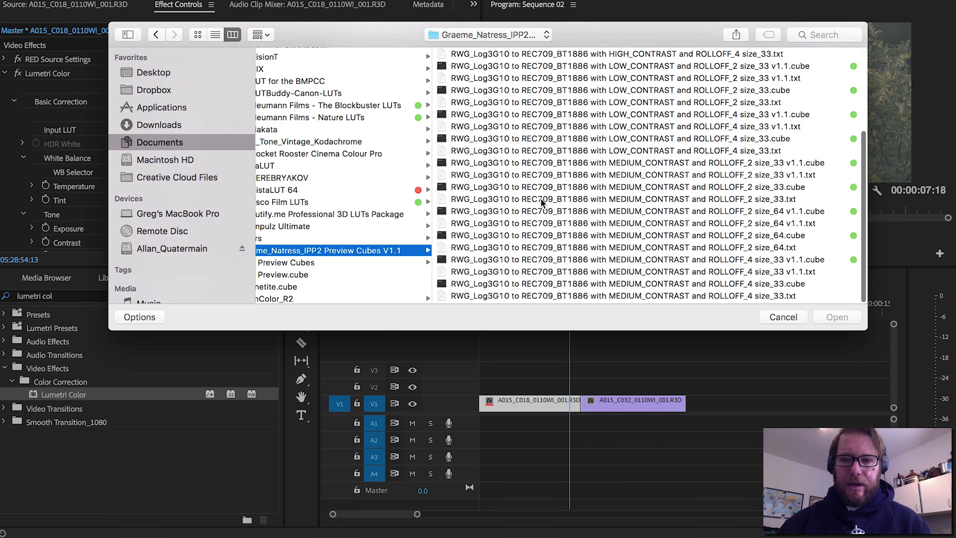
scroll(542, 200, up, 4)
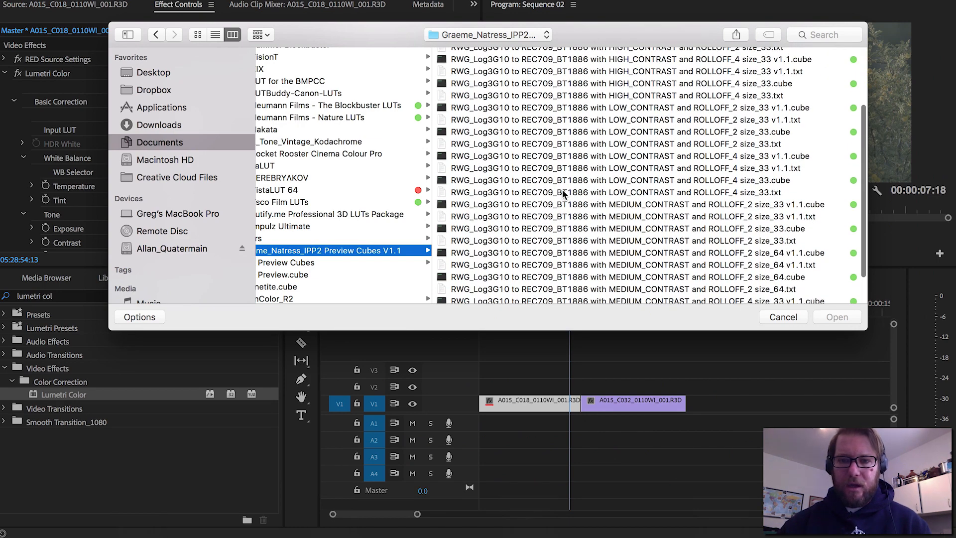
Load "RWG_Log3G10 to REC709_BT1886 with LOW_CONTRAST and ROLLOFF_4 size_33 v1.1.cube" as the input LUT and save the project.
click(564, 193)
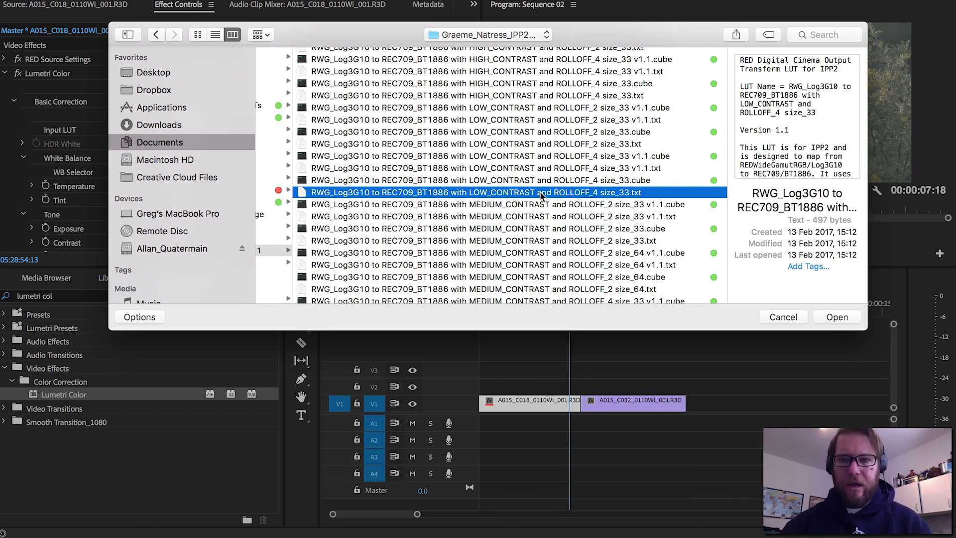
click(599, 182)
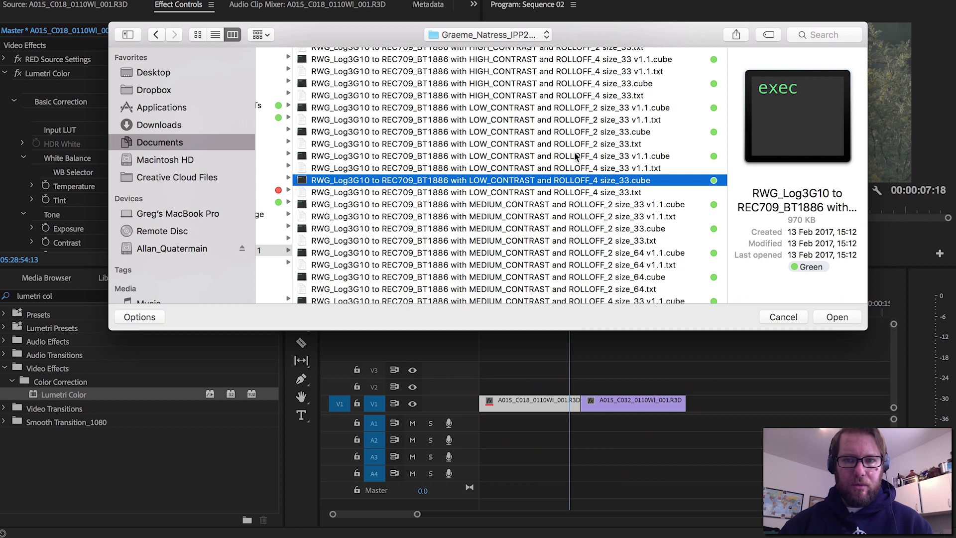
click(546, 157)
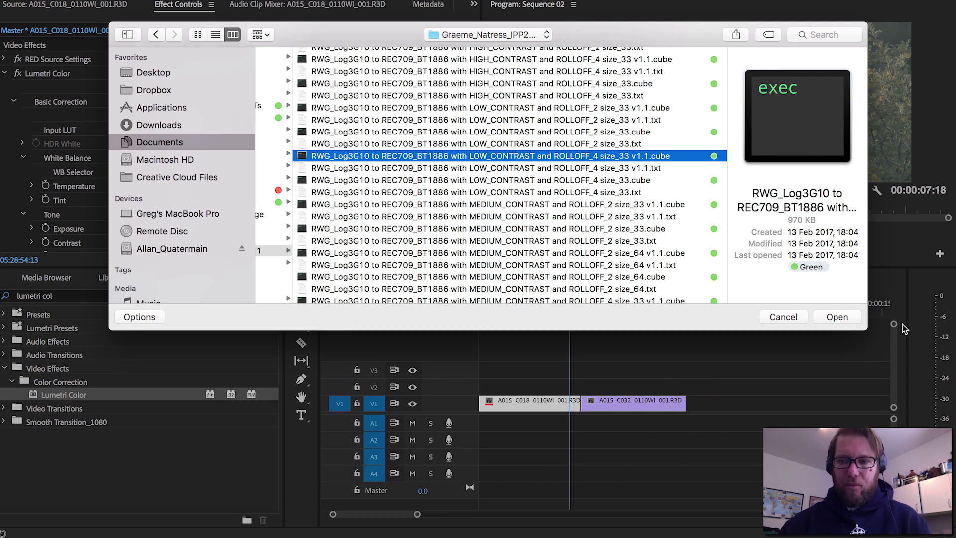
click(837, 318)
key(ctrl+s)
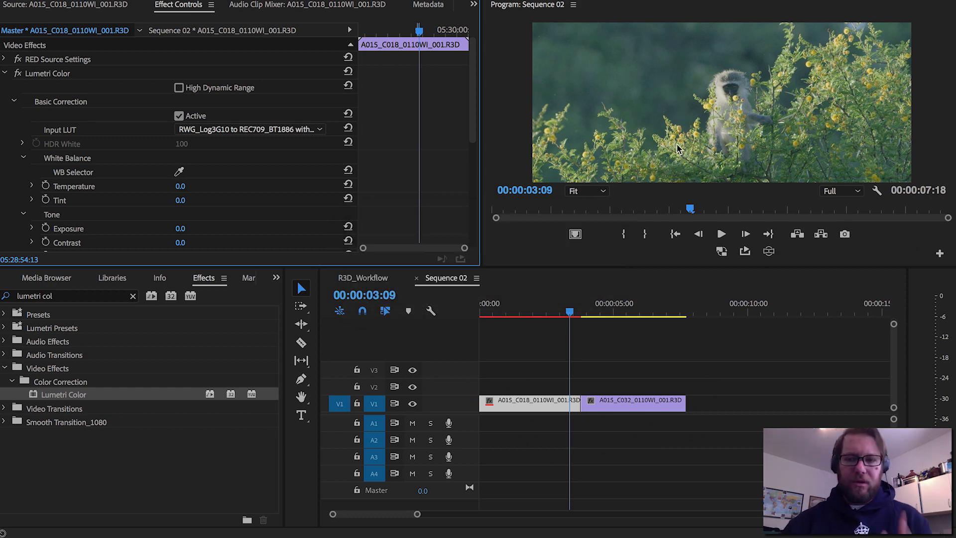
Switch the program view to proxies and disable the master clip's Lumetri Color effect.
click(722, 251)
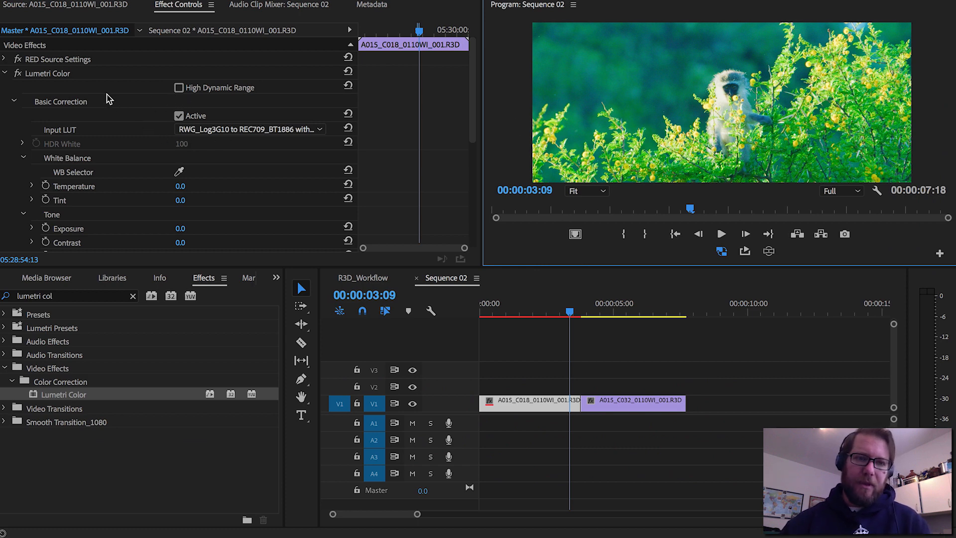
click(18, 73)
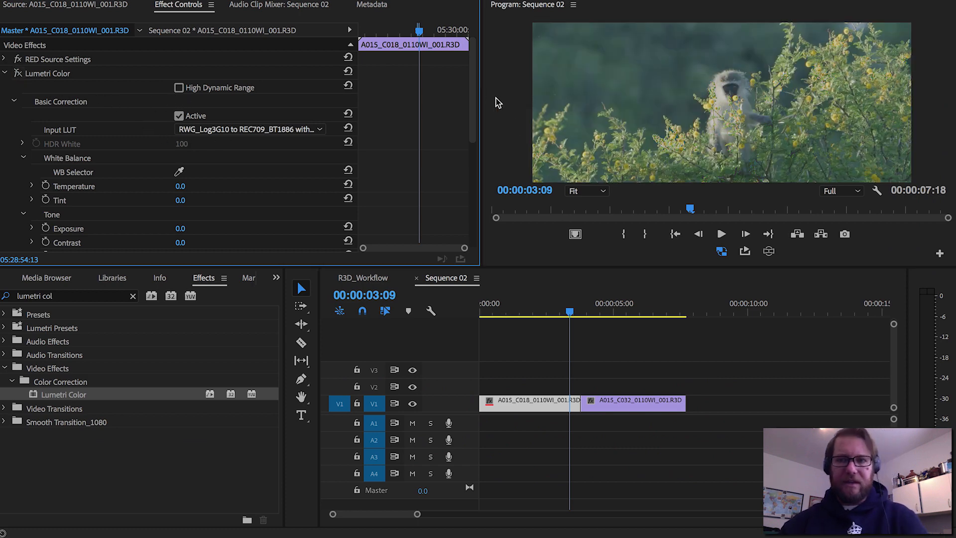
Re-enable the Lumetri Color effect on the A015_C018 master clip and switch the program view from proxies back to the original R3D.
key(Right)
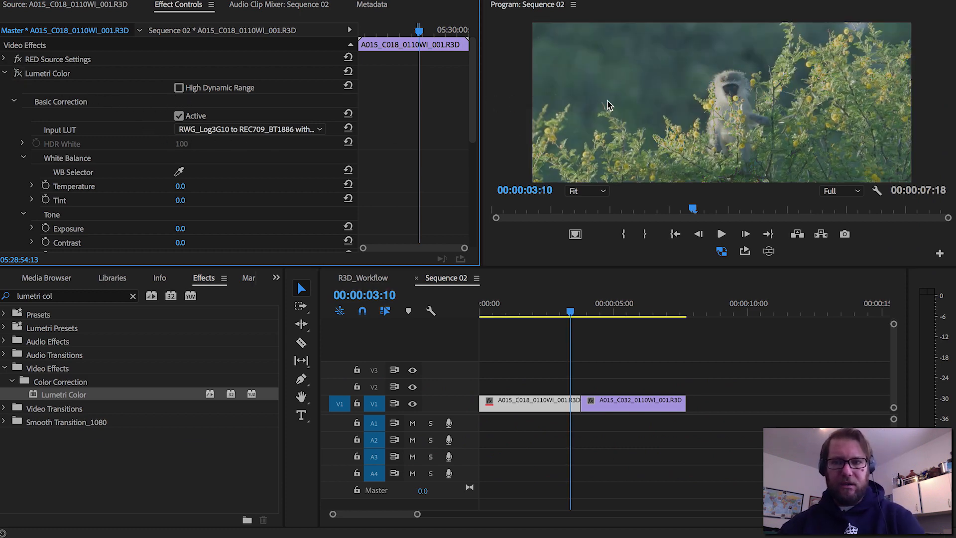
click(18, 73)
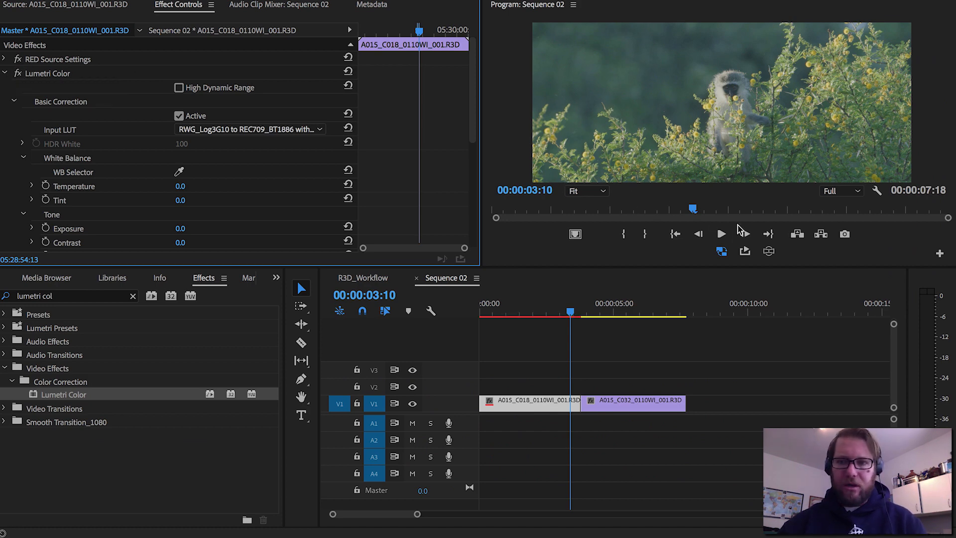
click(721, 251)
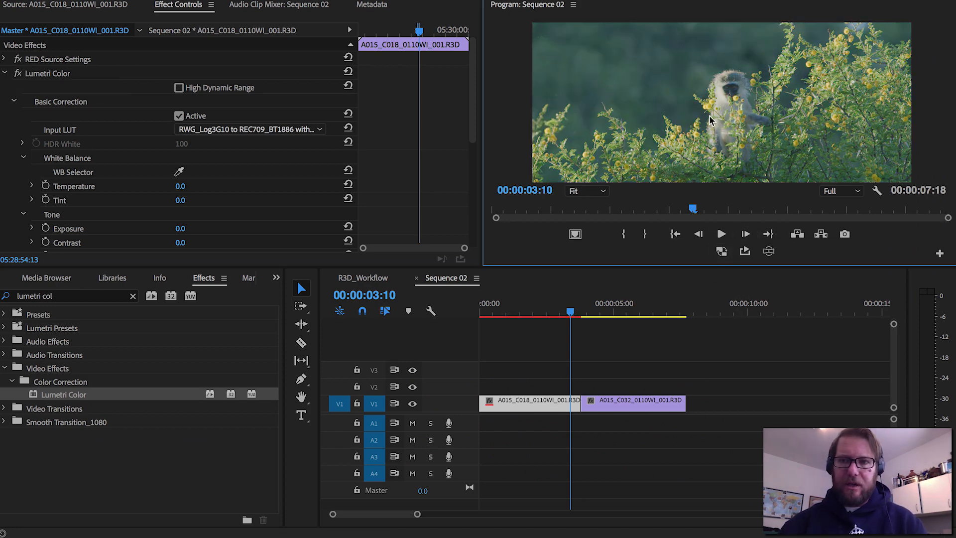
click(551, 313)
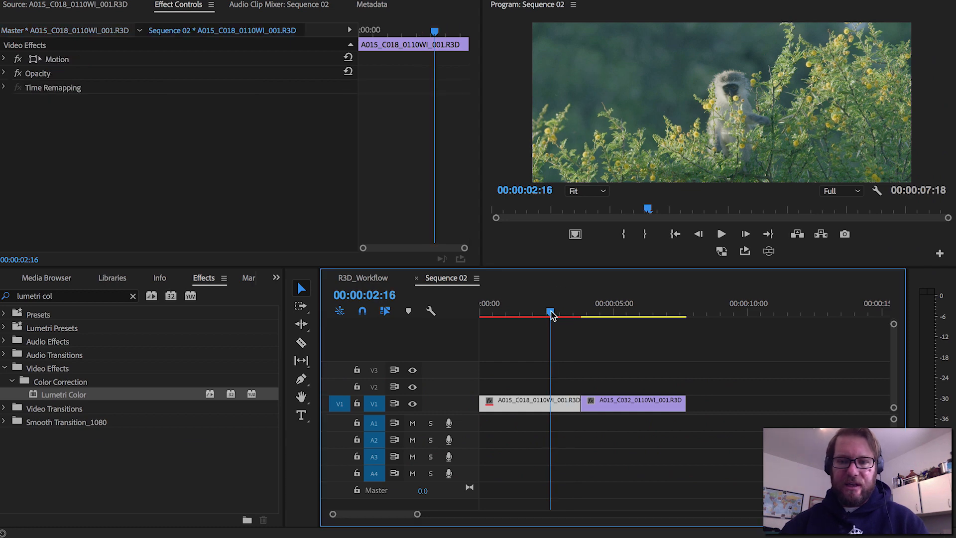
drag(542, 401, 542, 384)
click(57, 31)
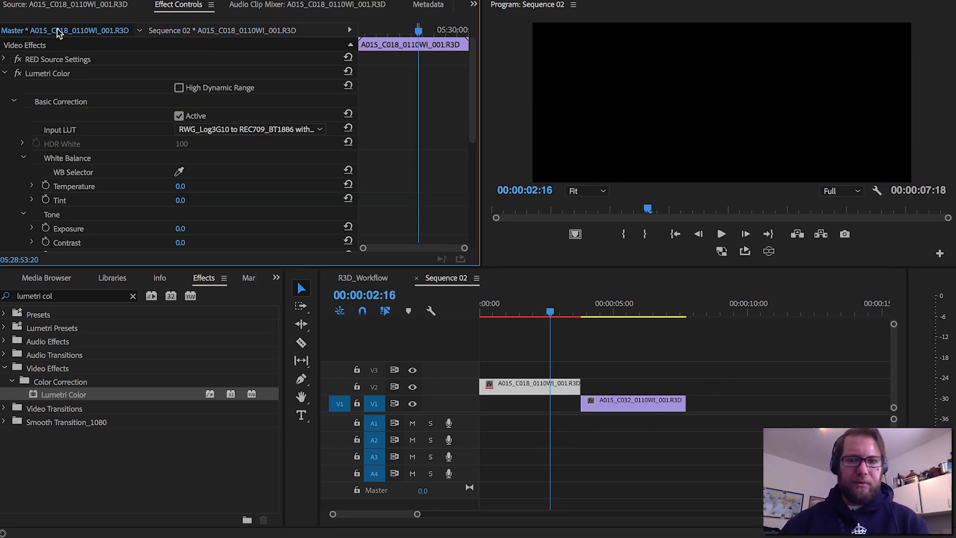
key(super+z)
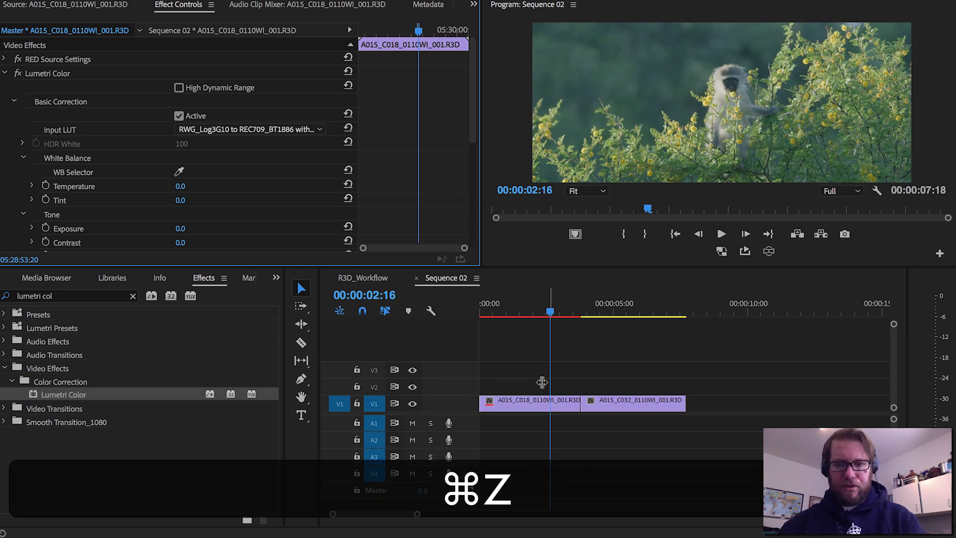
Copy the collapsed Lumetri Color effect from the master clip of A015_C018_0110WI_001.R3D.
click(543, 401)
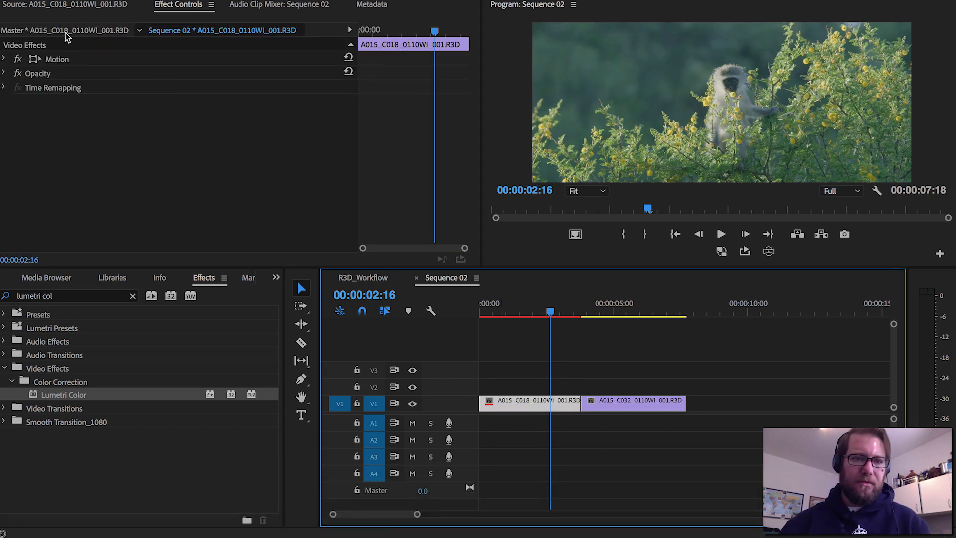
click(63, 30)
click(5, 73)
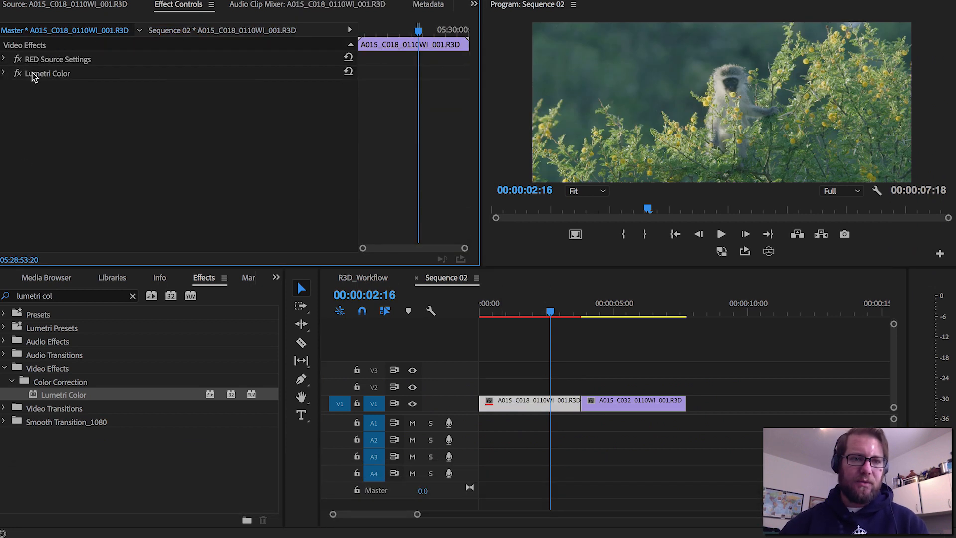
click(35, 75)
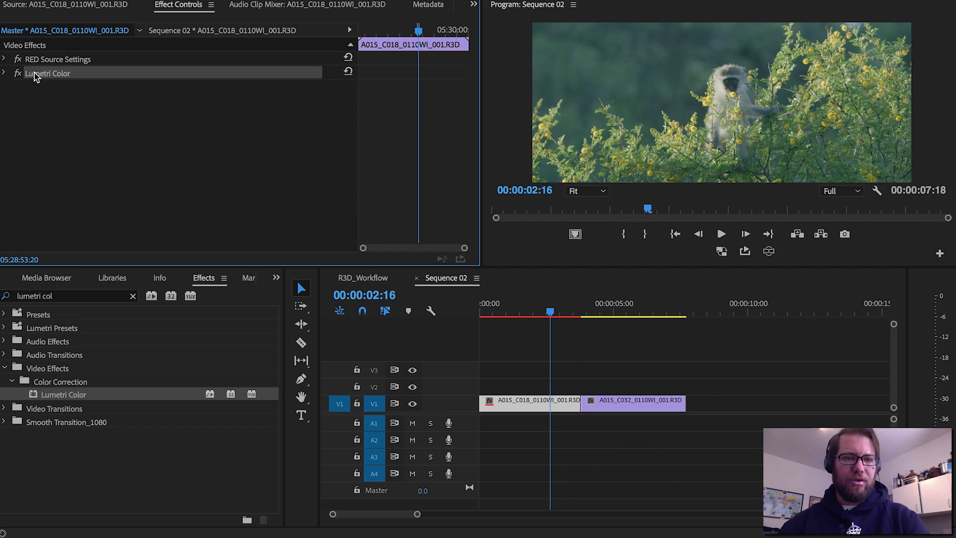
right_click(35, 76)
click(9, 101)
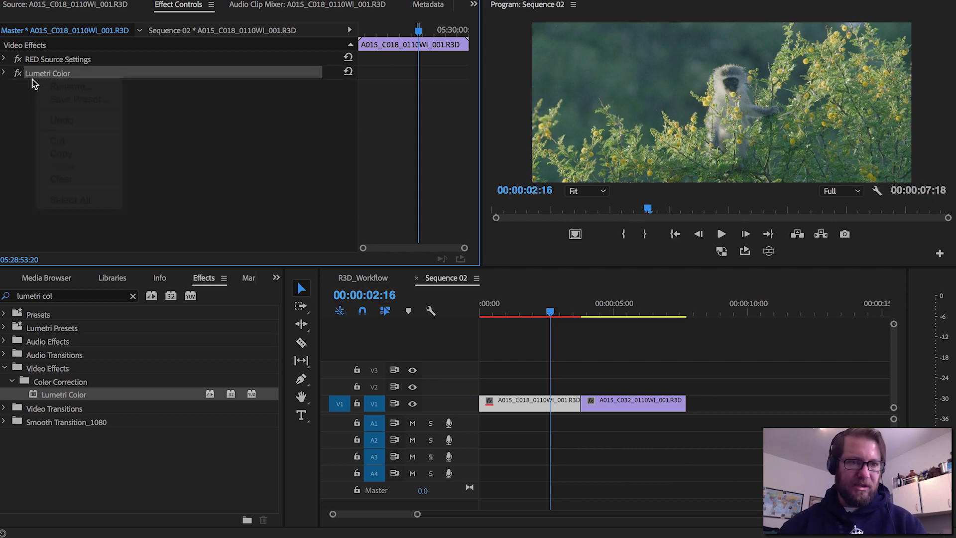
key(super+c)
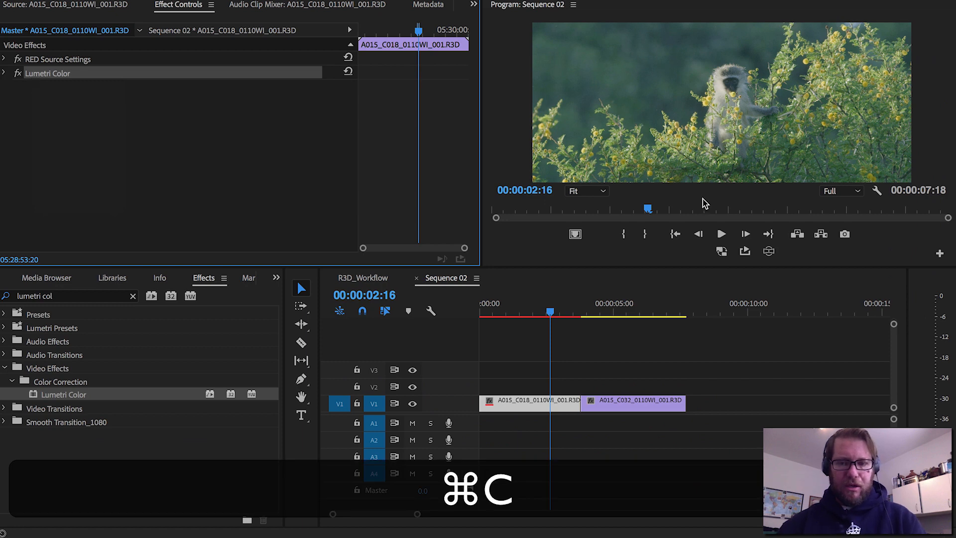
Try pasting the copied Lumetri Color effect onto the sequence instance of A015_C032_0110WI_001.R3D, and delete it from there.
click(626, 309)
click(623, 400)
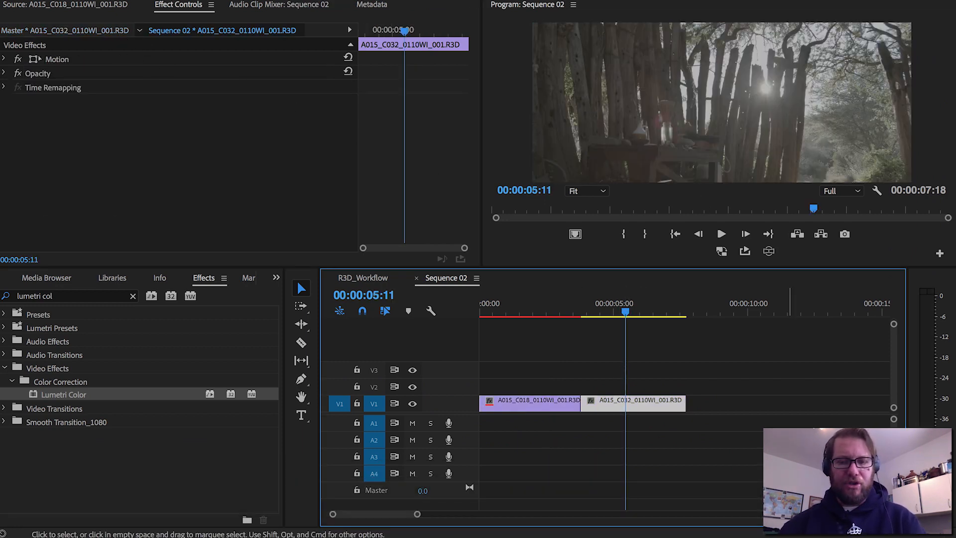
key(super+v)
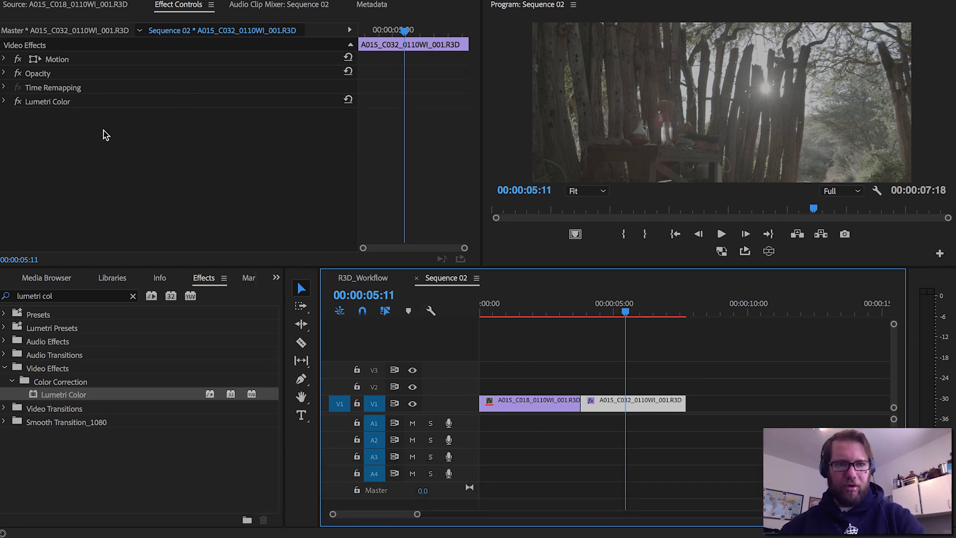
click(41, 105)
key(BackSpace)
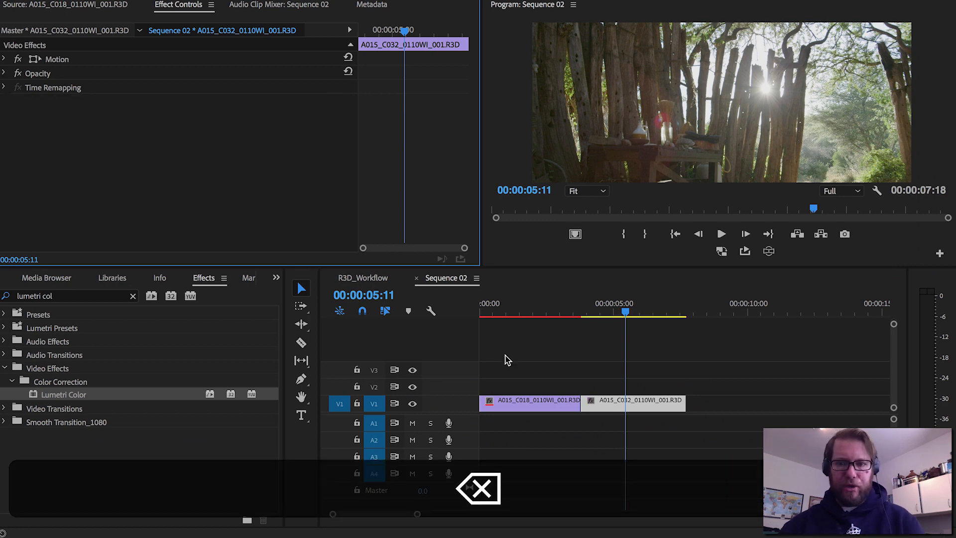
Paste the Lumetri Color effect onto the master clip of A015_C032_0110WI_001.R3D and check both clips in the sequence.
click(486, 349)
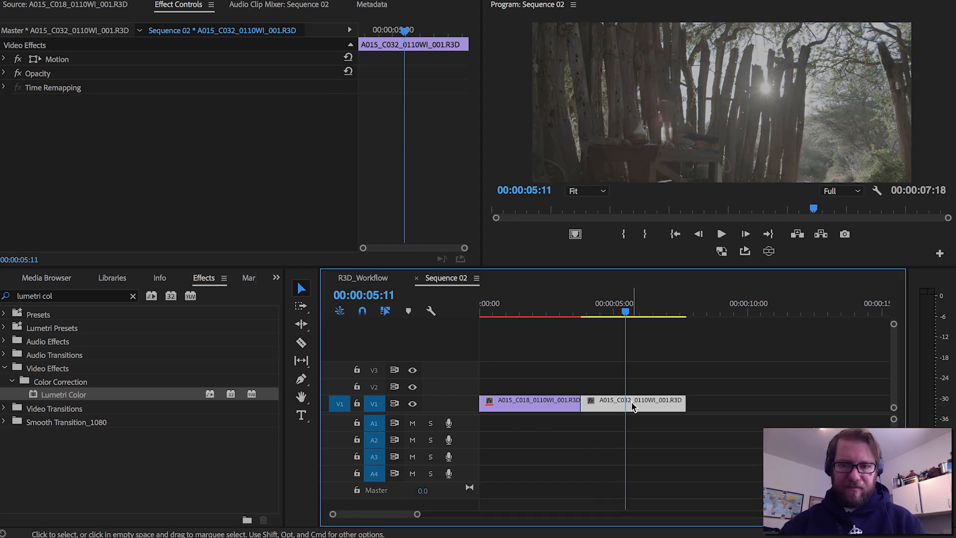
click(59, 32)
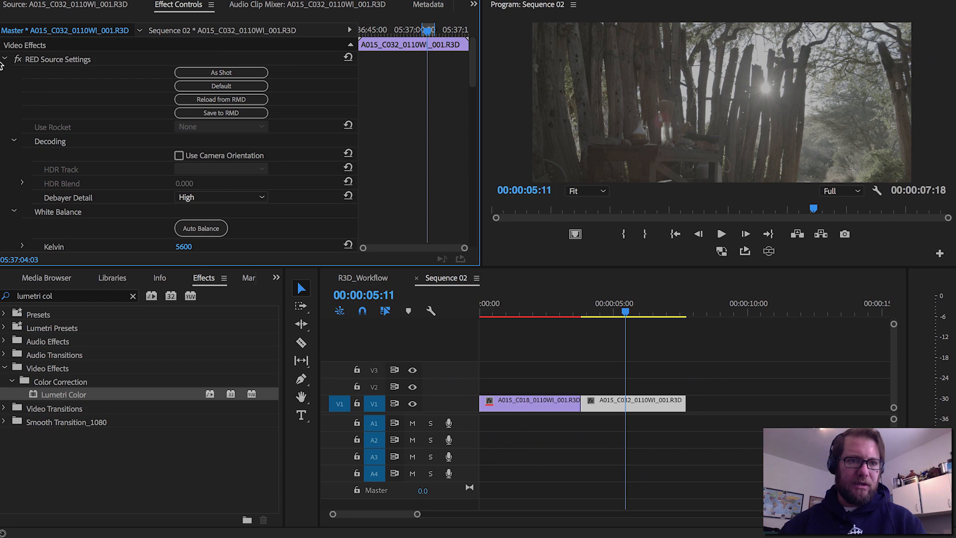
click(4, 59)
key(super+v)
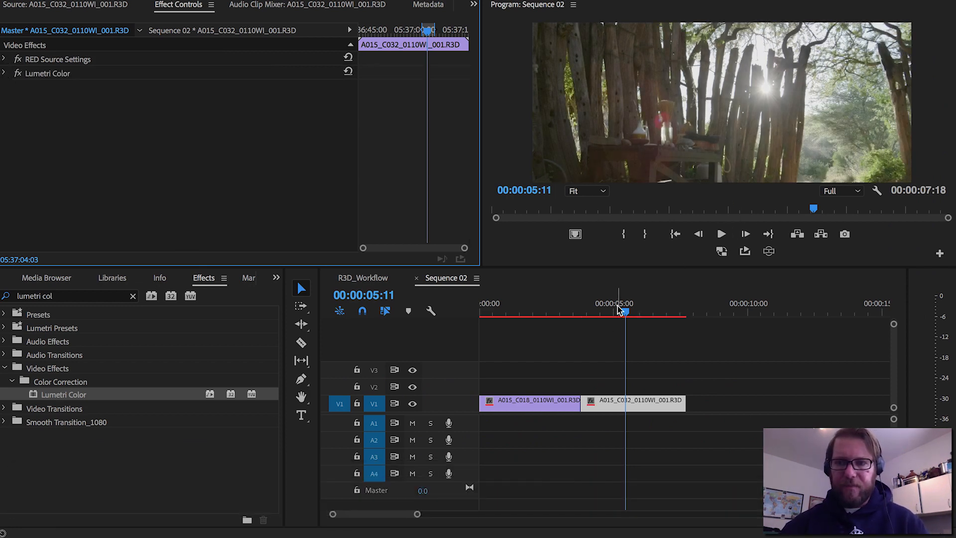
drag(626, 312, 617, 312)
click(570, 311)
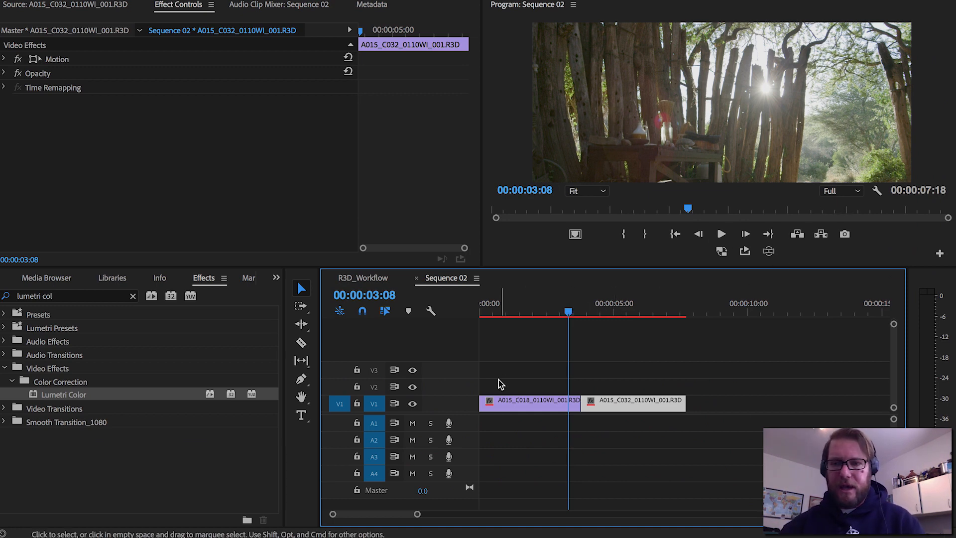
click(523, 312)
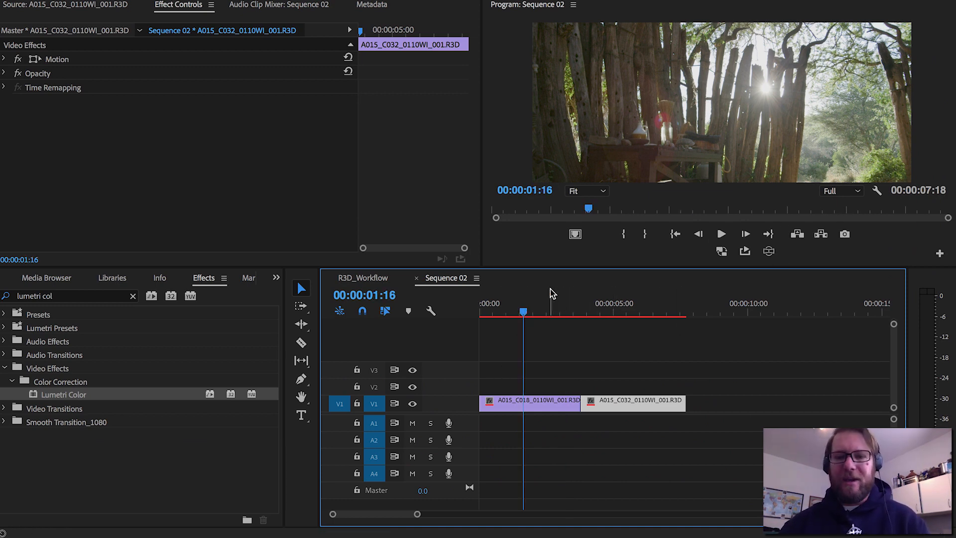
click(605, 311)
click(559, 311)
Set the program playback resolution to 1/16 and play Sequence 02 from the start for a moment.
click(856, 191)
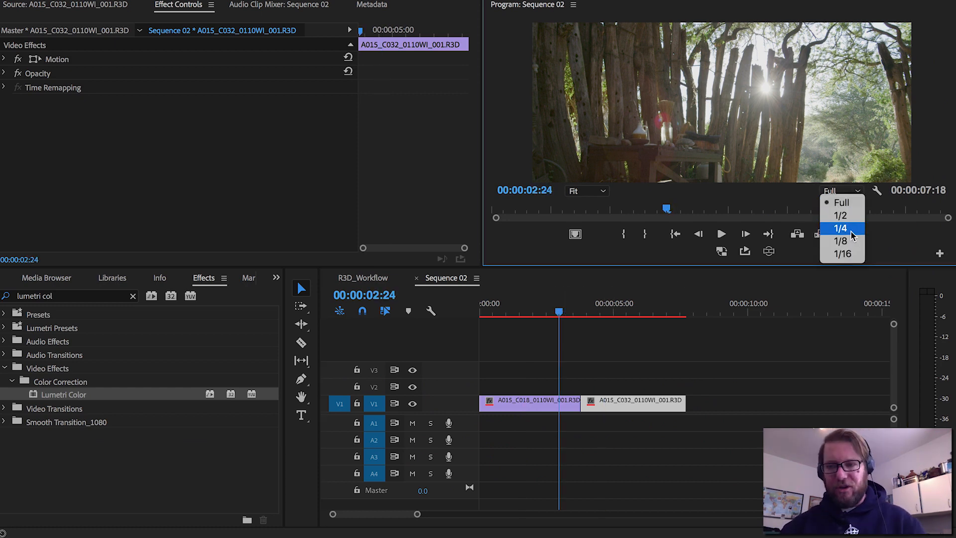
click(842, 253)
click(481, 311)
key(space)
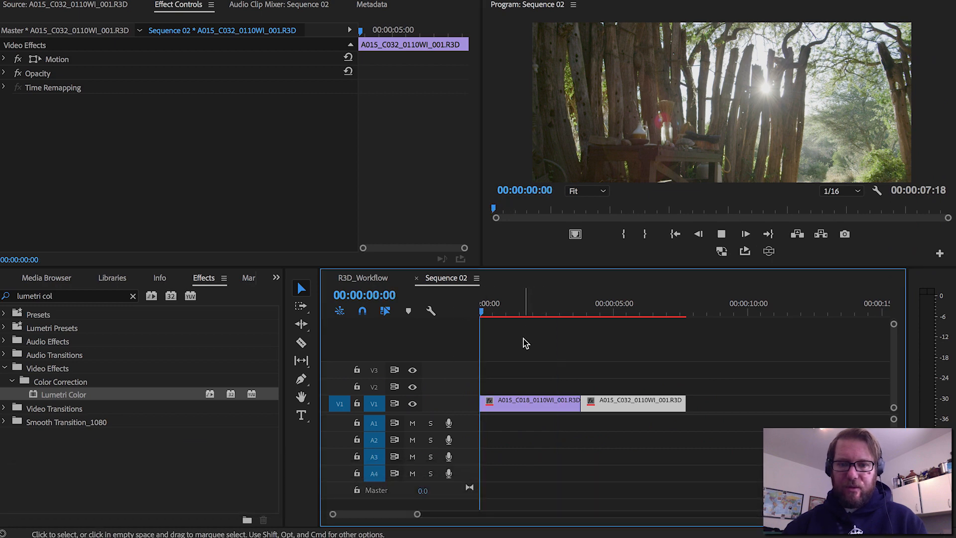
key(space)
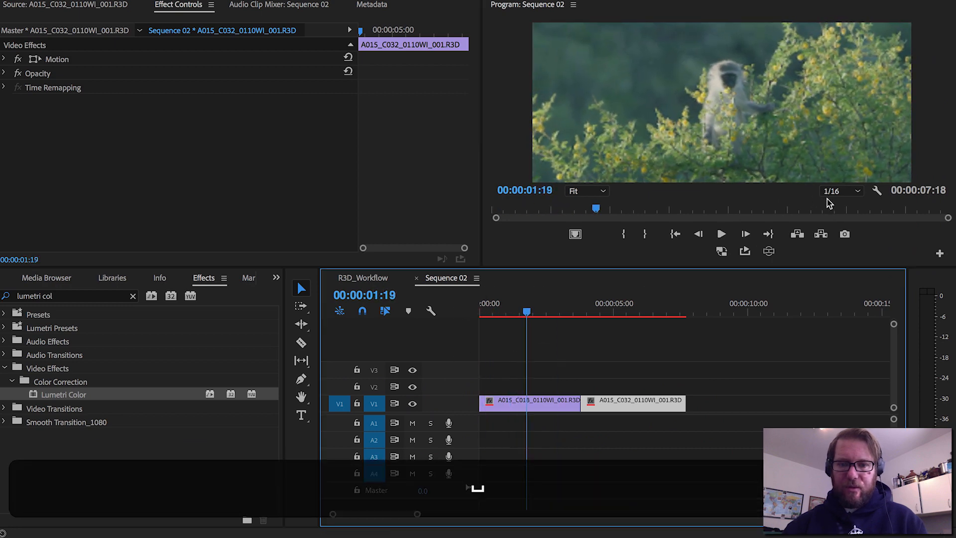
Set the program playback resolution to 1/8 and play the sequence from the first clip into the second.
click(841, 191)
click(828, 242)
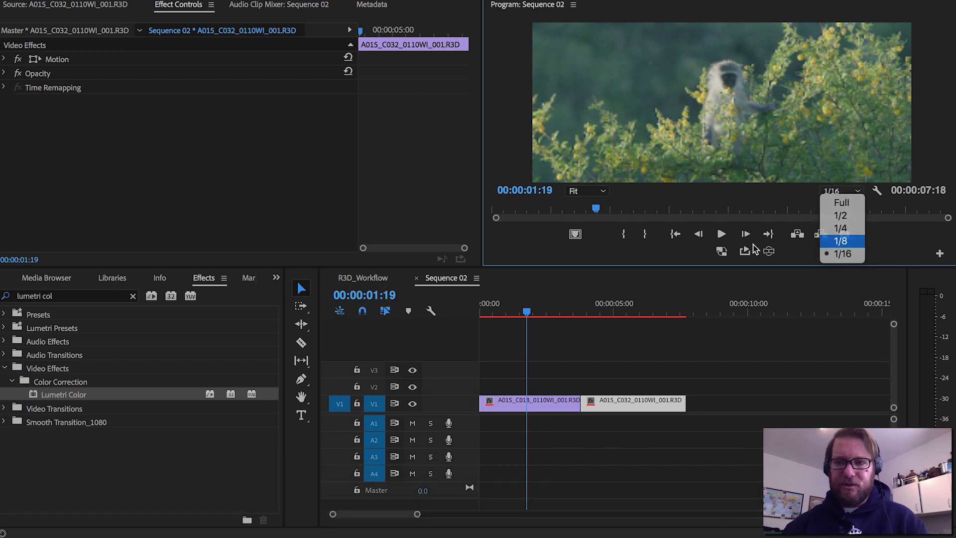
click(529, 310)
key(space)
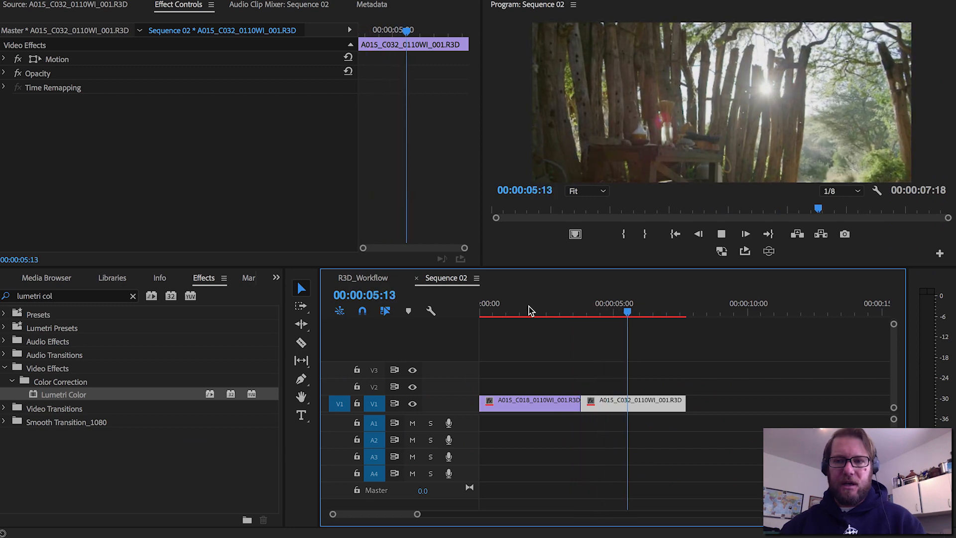
key(space)
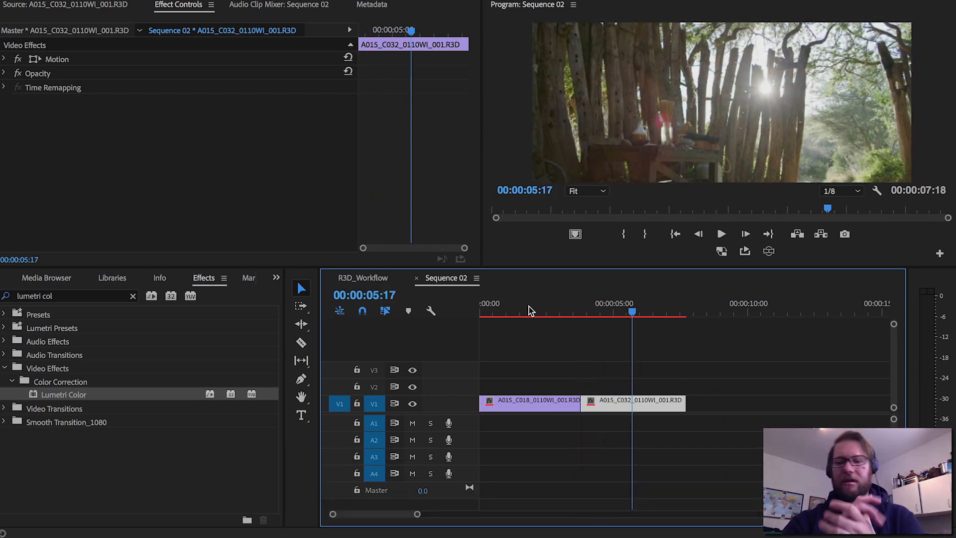